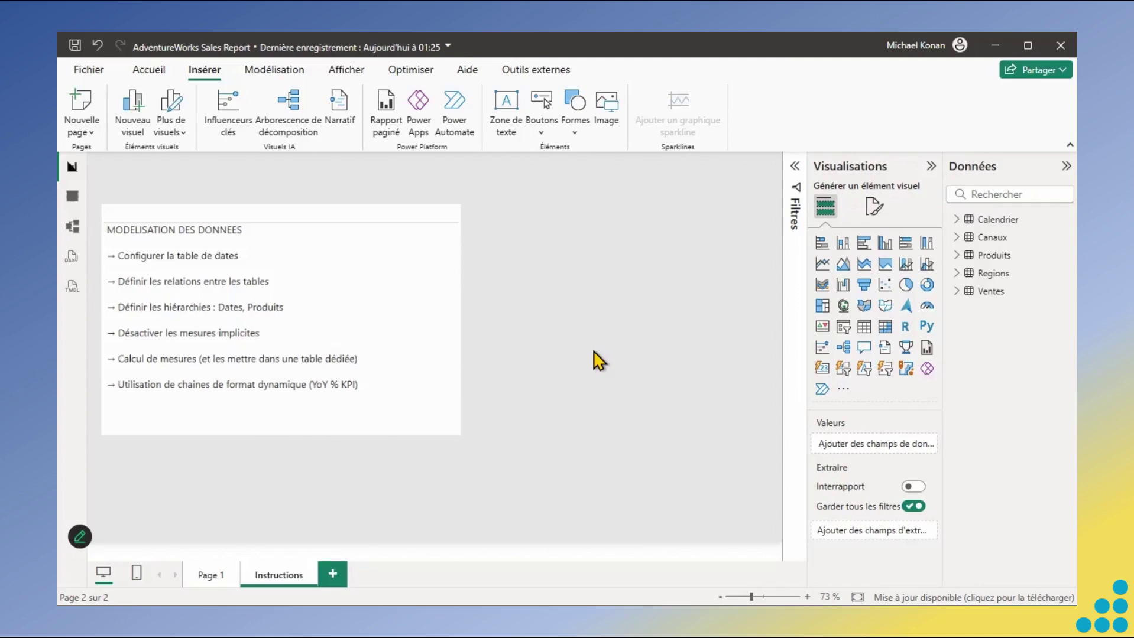
- In the table view, set the Date column of the Calendrier table to the *14/03/2001 (Short Date) format
left_click(66, 207)
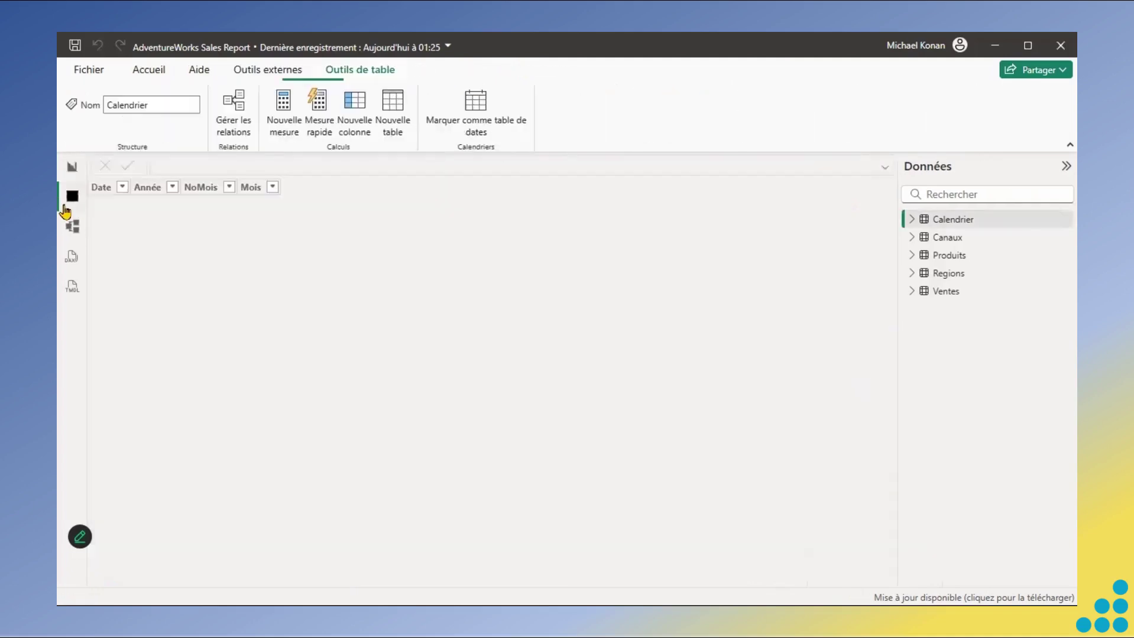
left_click(944, 226)
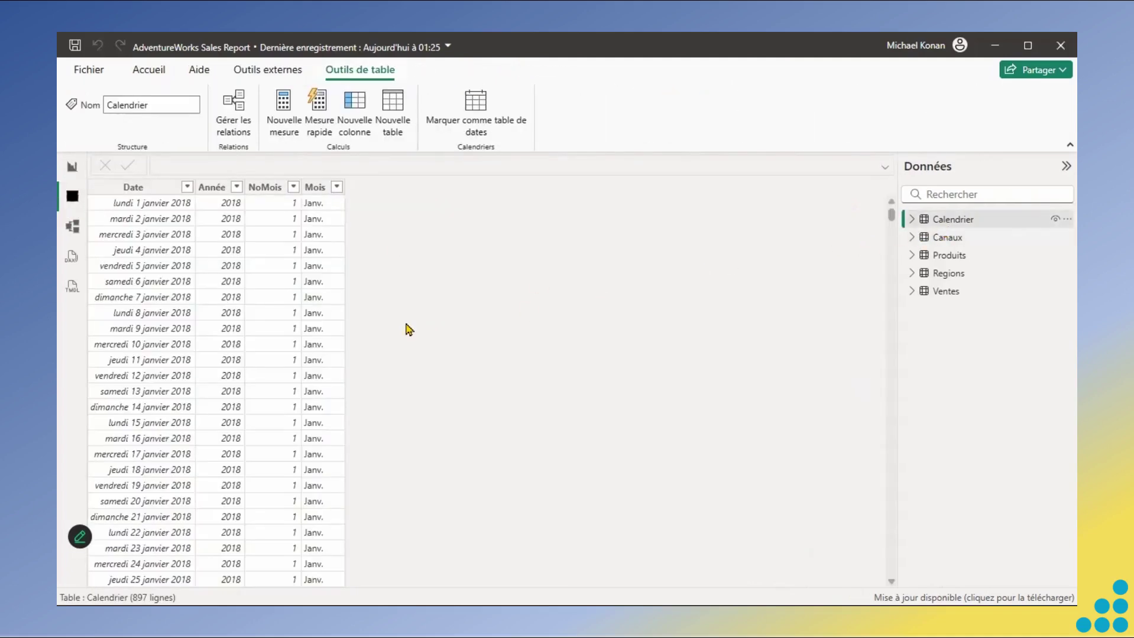
left_click(133, 187)
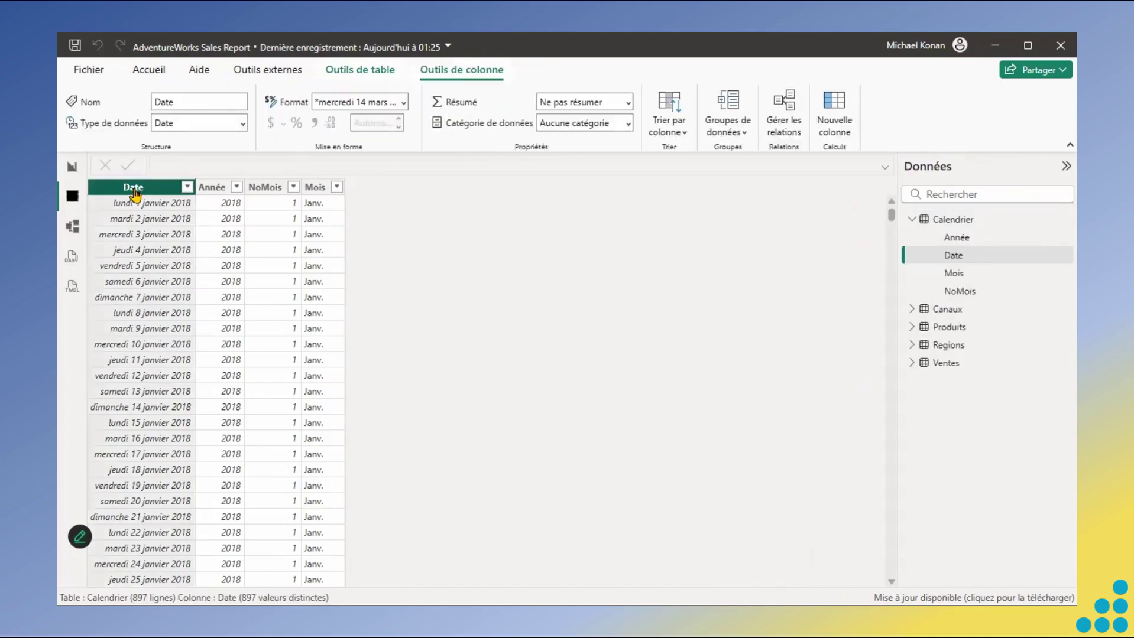
left_click(402, 104)
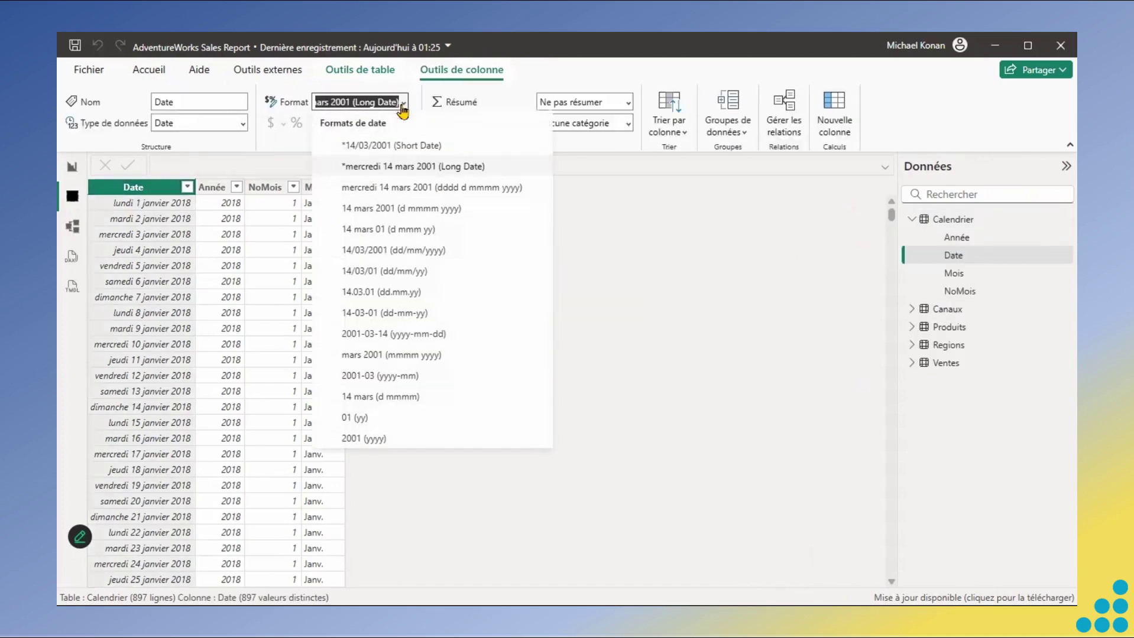
left_click(390, 146)
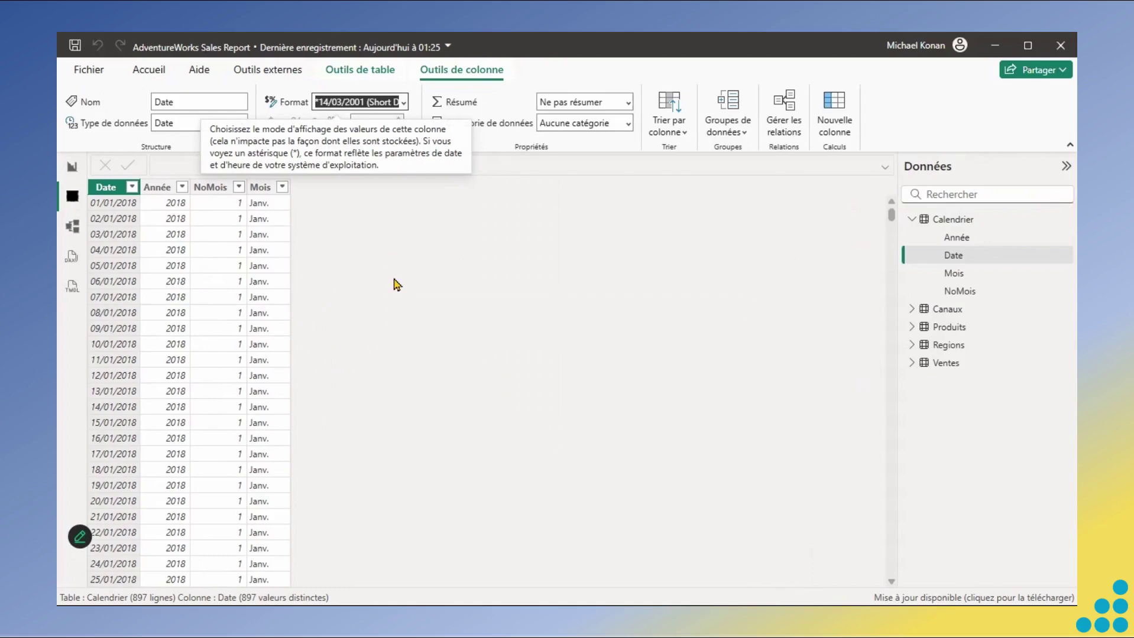
- Sort the Mois column of the Calendrier table by the NoMois column
left_click(259, 188)
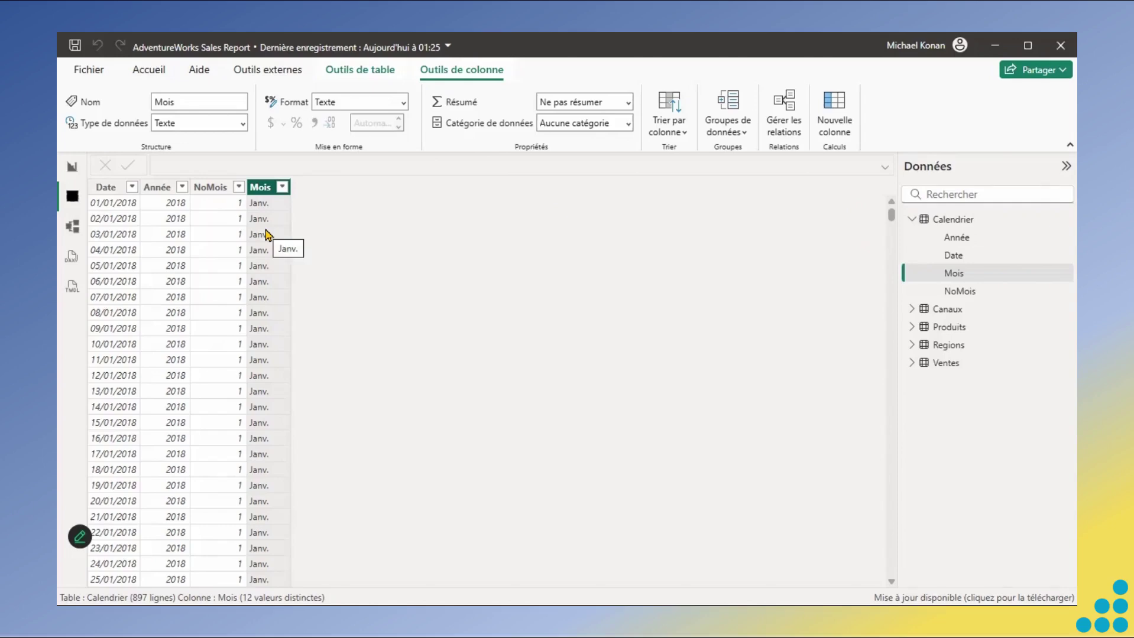
left_click(673, 131)
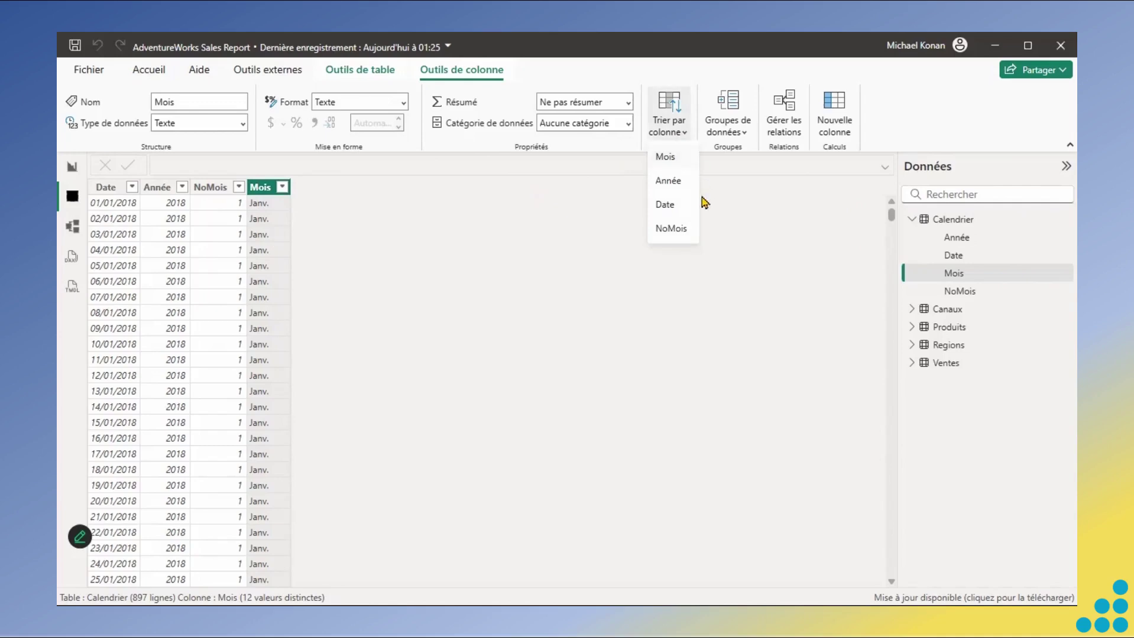
left_click(670, 230)
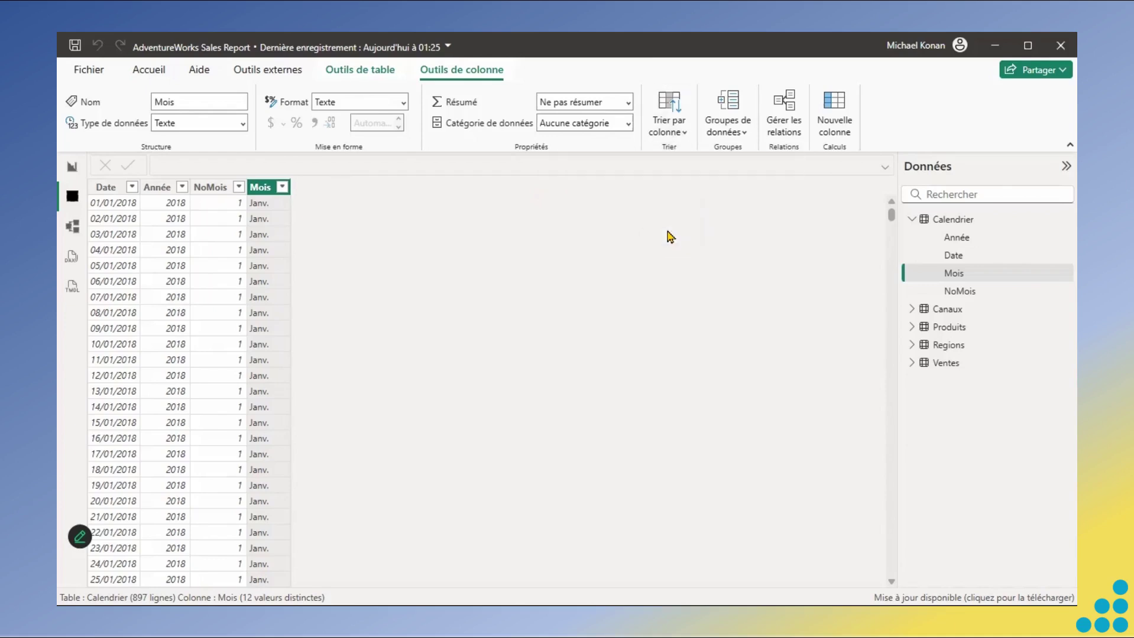
- Look through the Canaux, Produits and Regions tables, and set the Date commande column of Ventes to the *14/03/2001 (Short Date) format
left_click(912, 219)
left_click(942, 239)
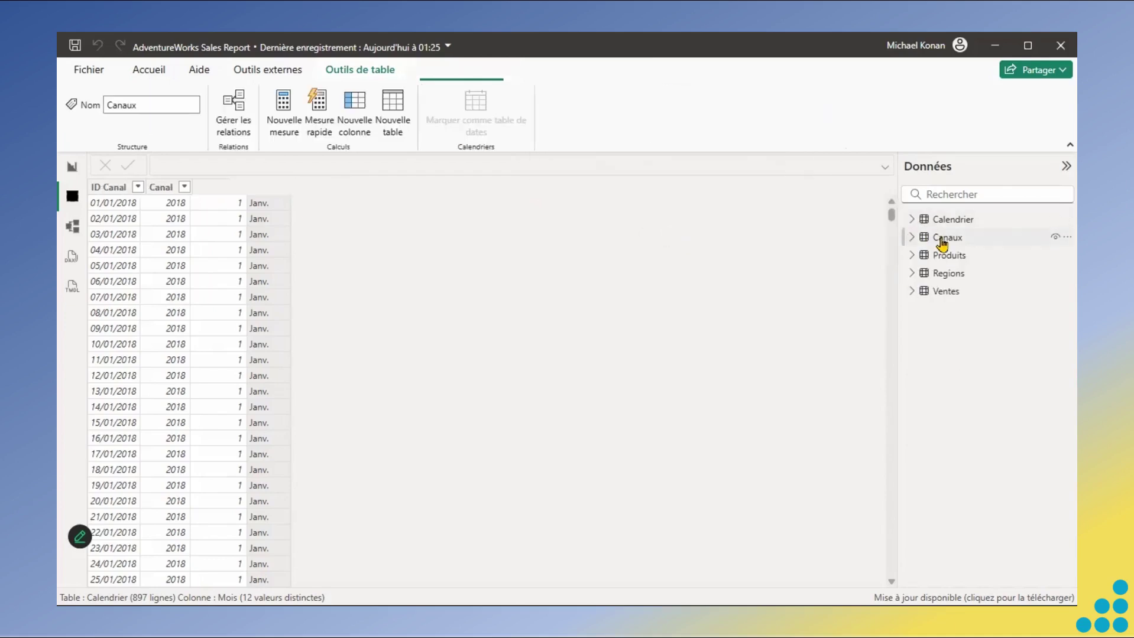
left_click(949, 258)
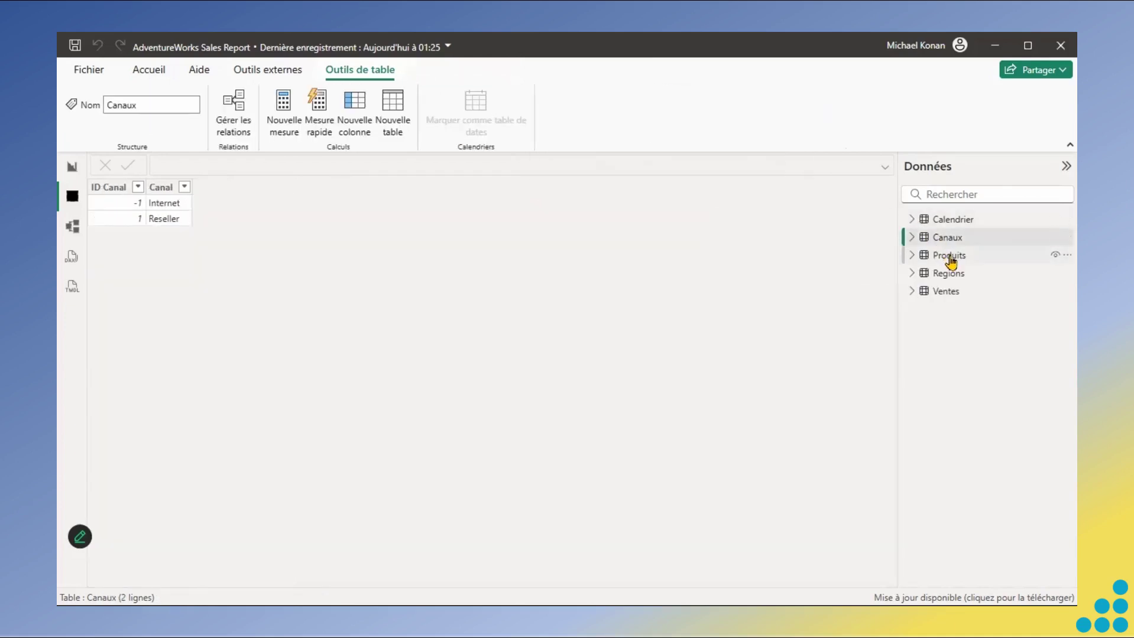
left_click(953, 276)
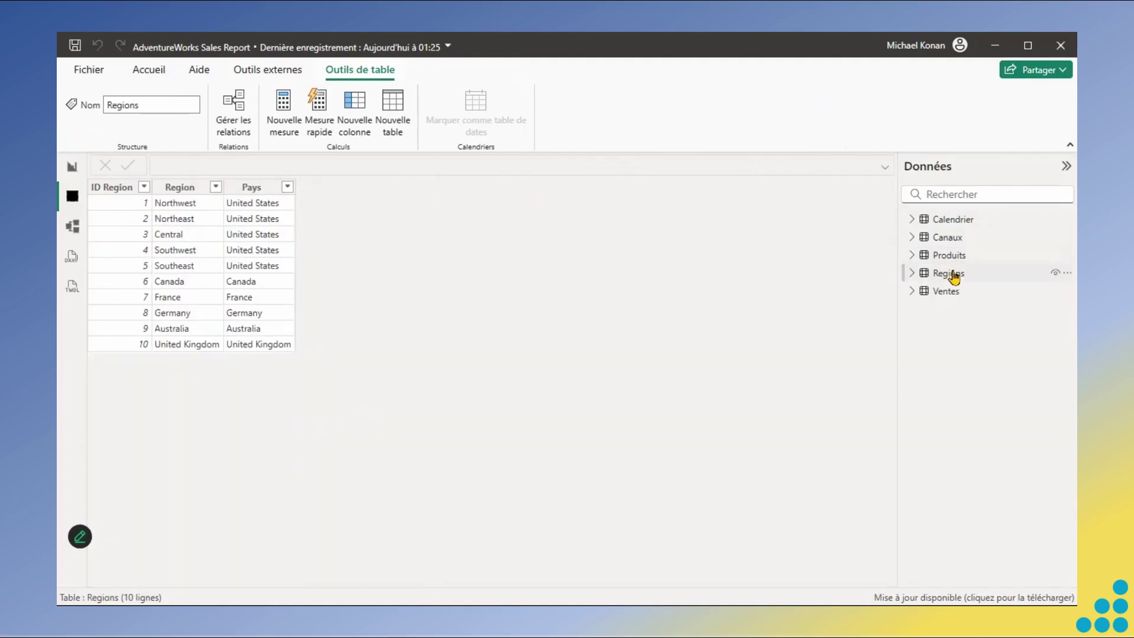
left_click(951, 292)
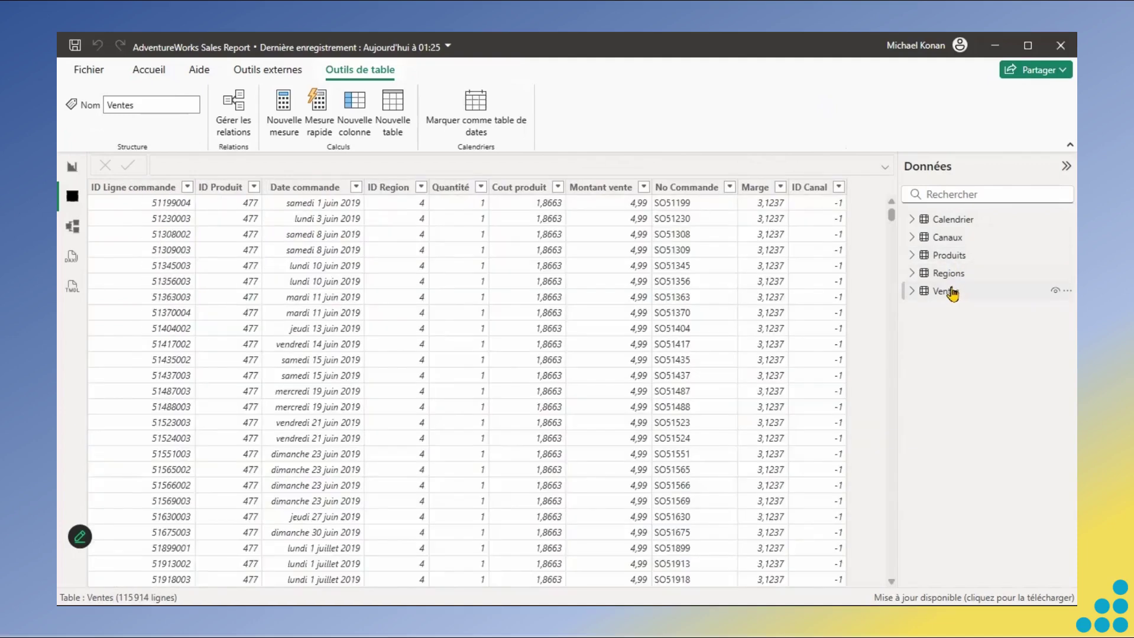
mouse_move(952, 293)
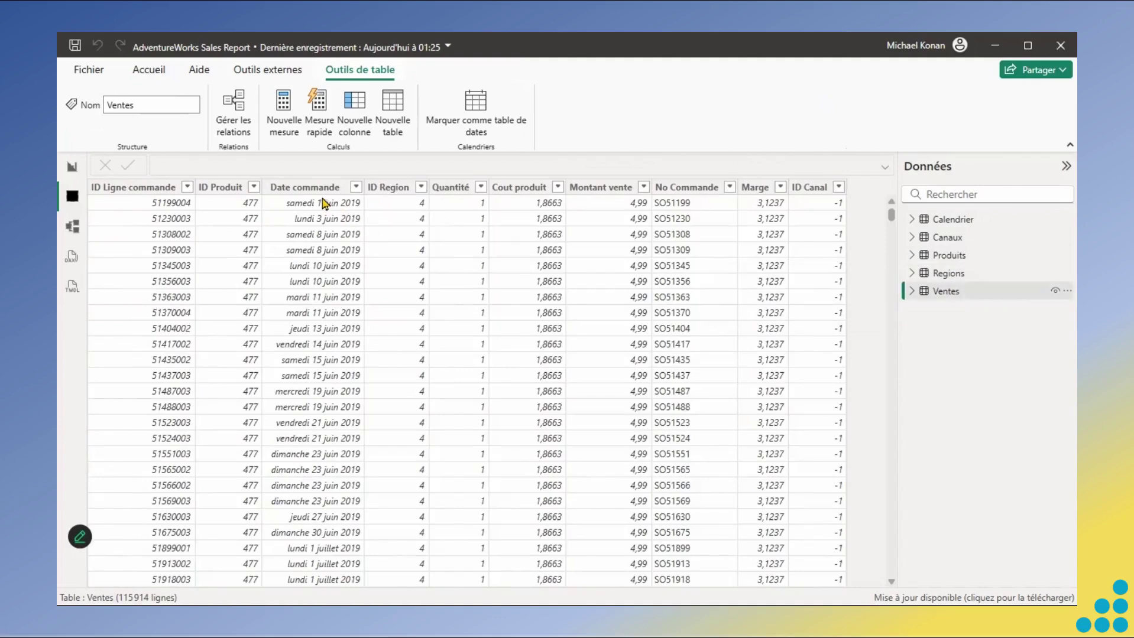
left_click(307, 188)
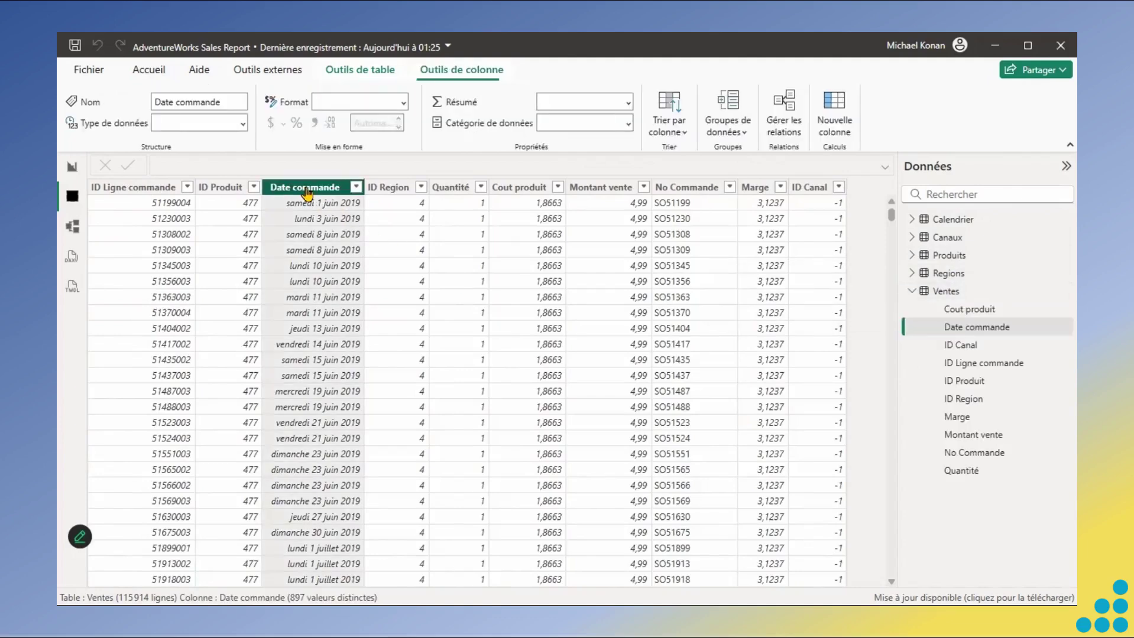
left_click(393, 102)
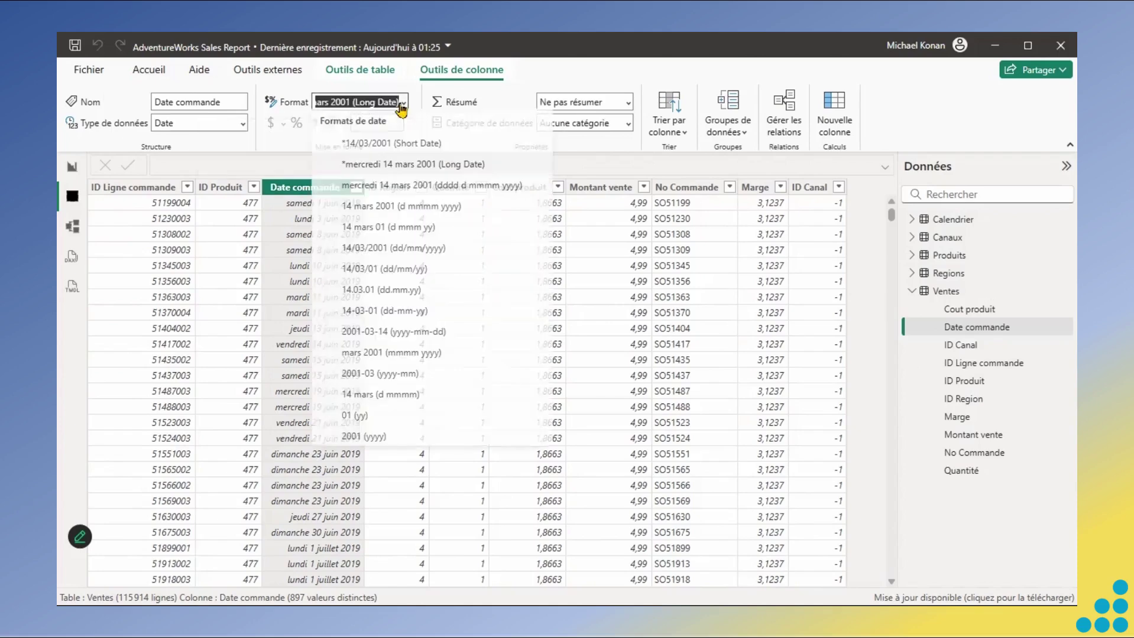
left_click(380, 147)
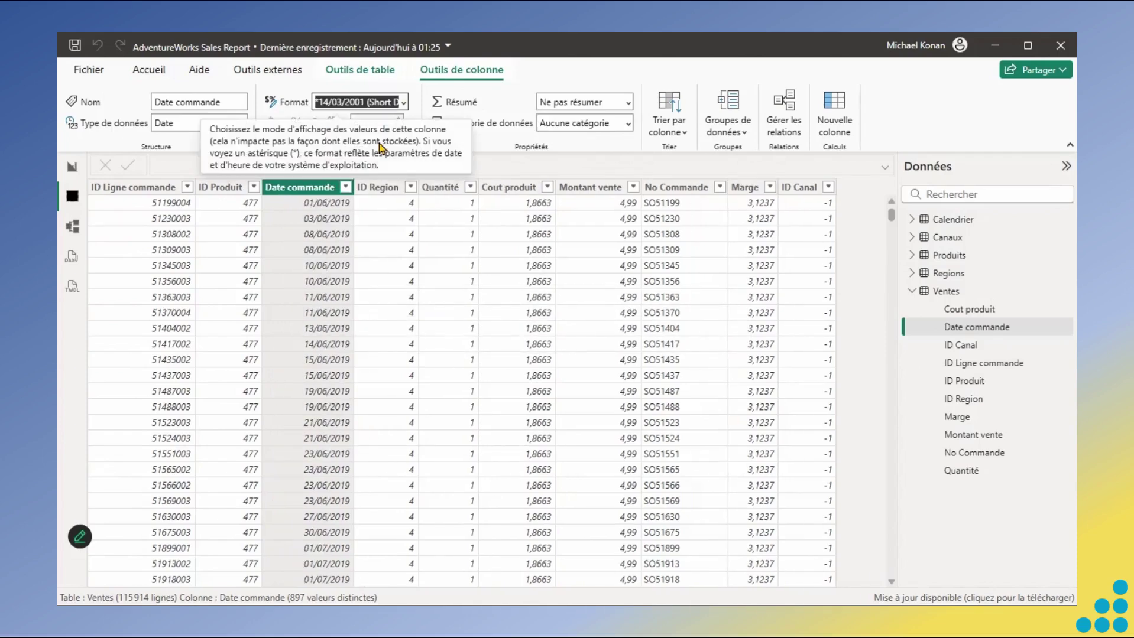
- Mark the Calendrier table as a date table, using Date as its date column
left_click(940, 225)
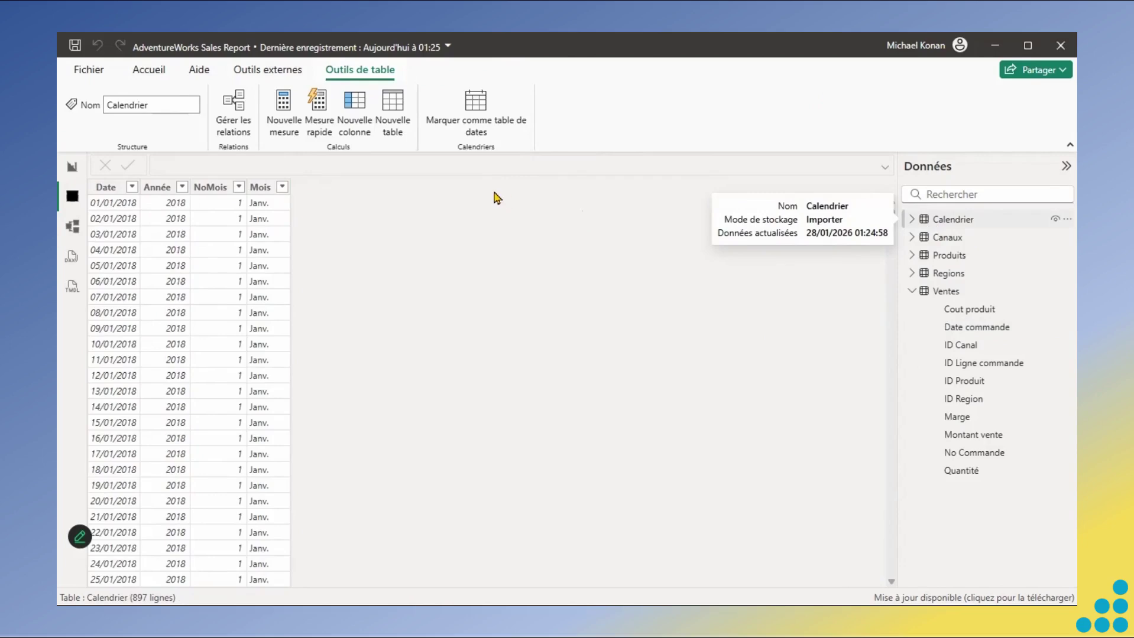
left_click(478, 99)
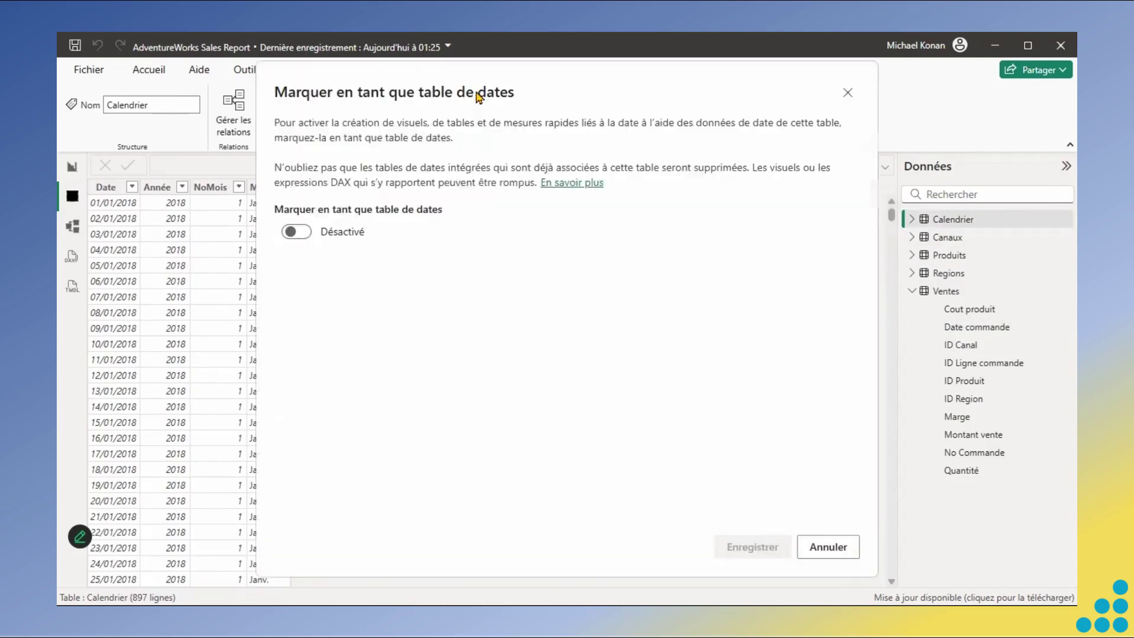
left_click(302, 234)
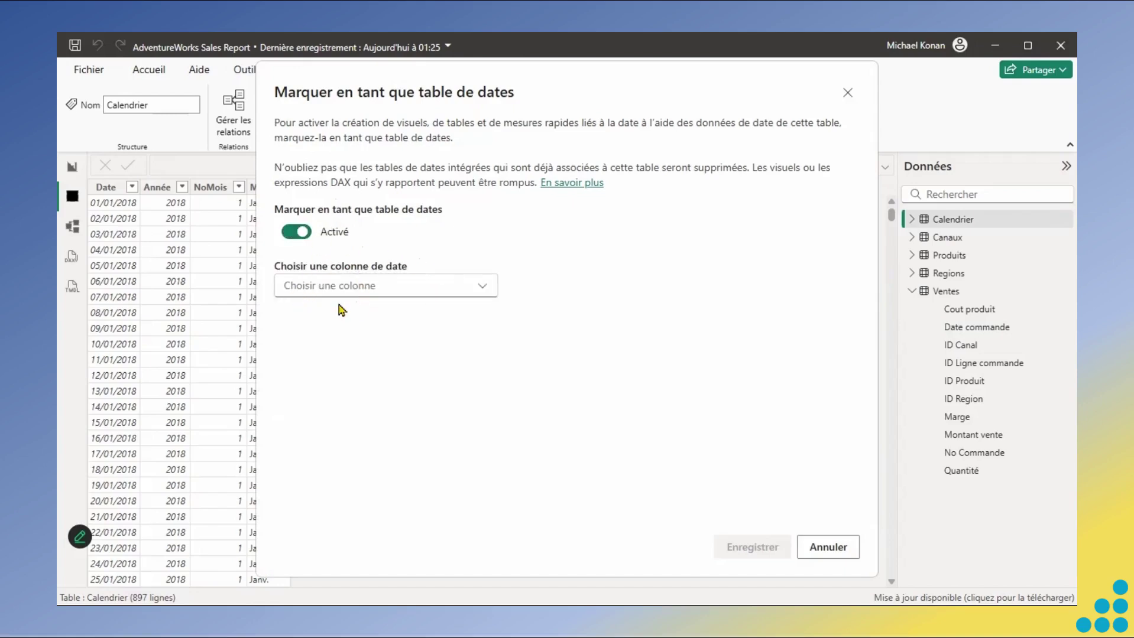
left_click(446, 288)
left_click(319, 313)
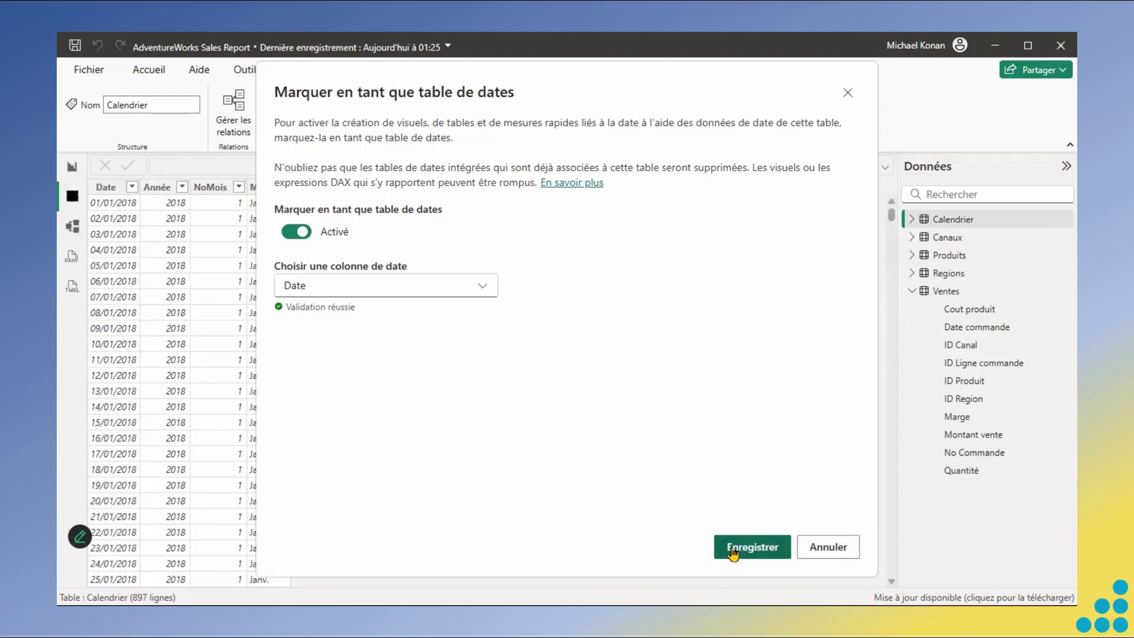
left_click(733, 550)
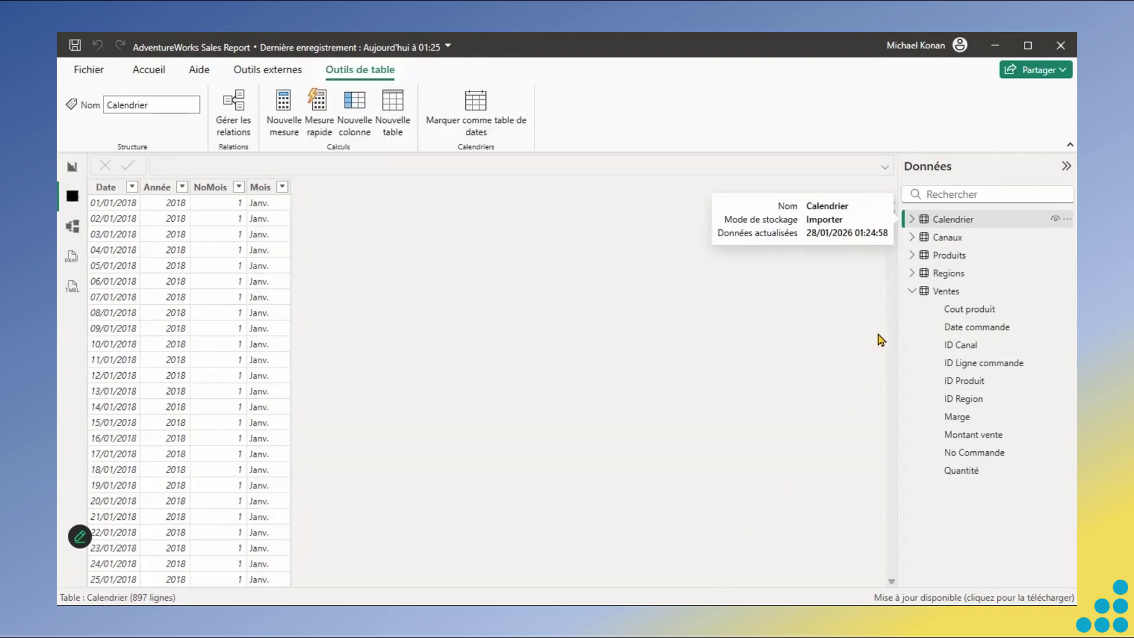
left_click(913, 291)
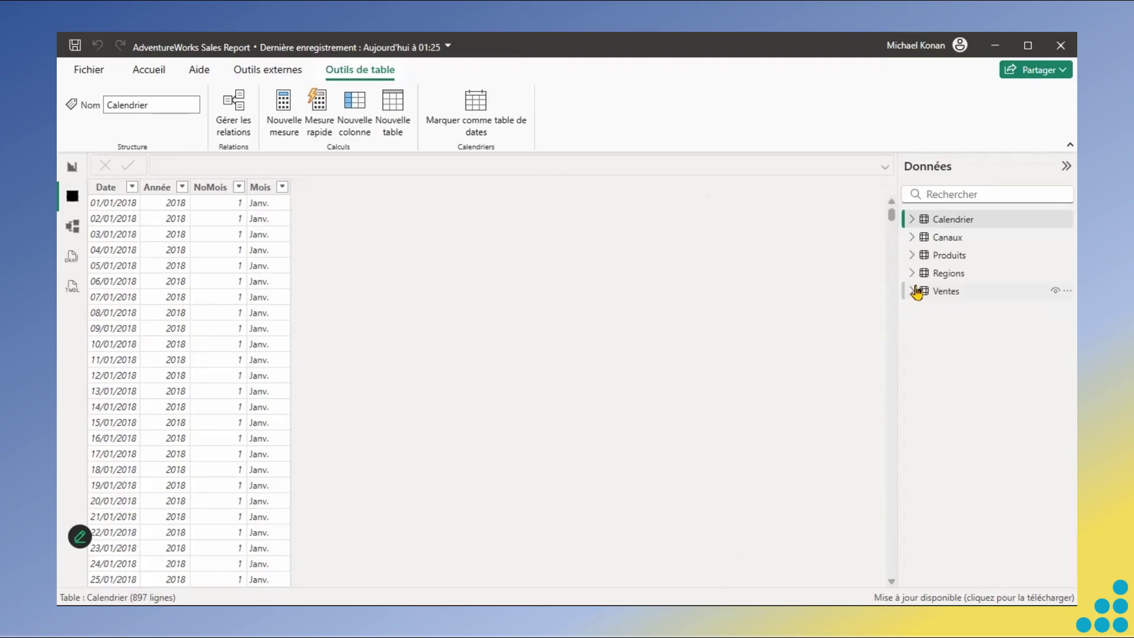
- In the model view, move the Produits table clear of Ventes and place the Calendrier table below Regions
left_click(73, 227)
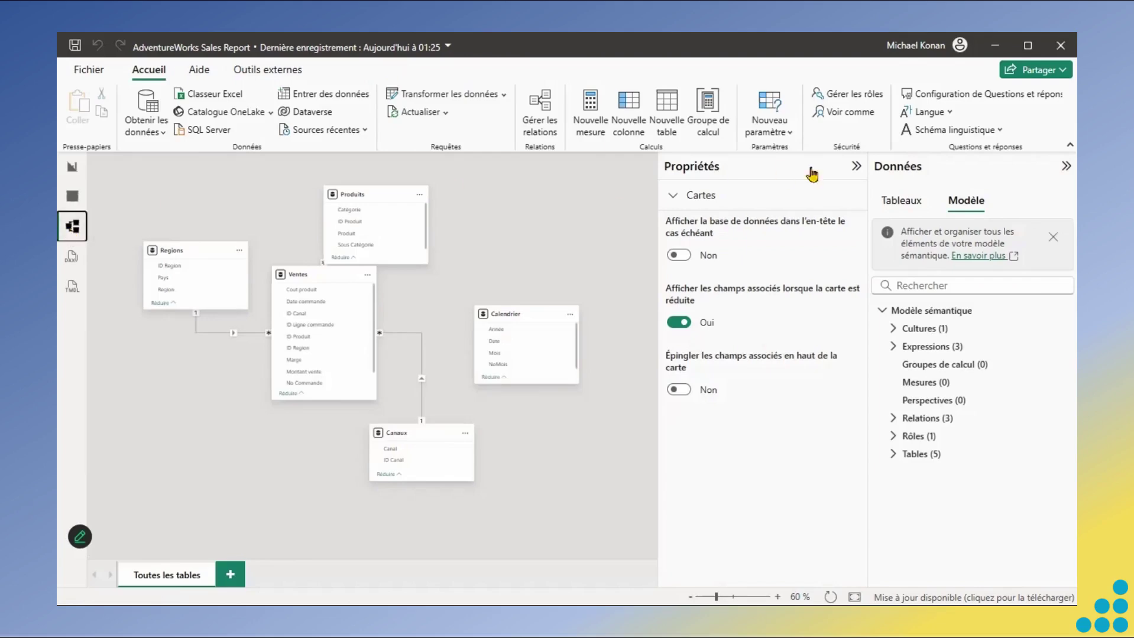
left_click(856, 168)
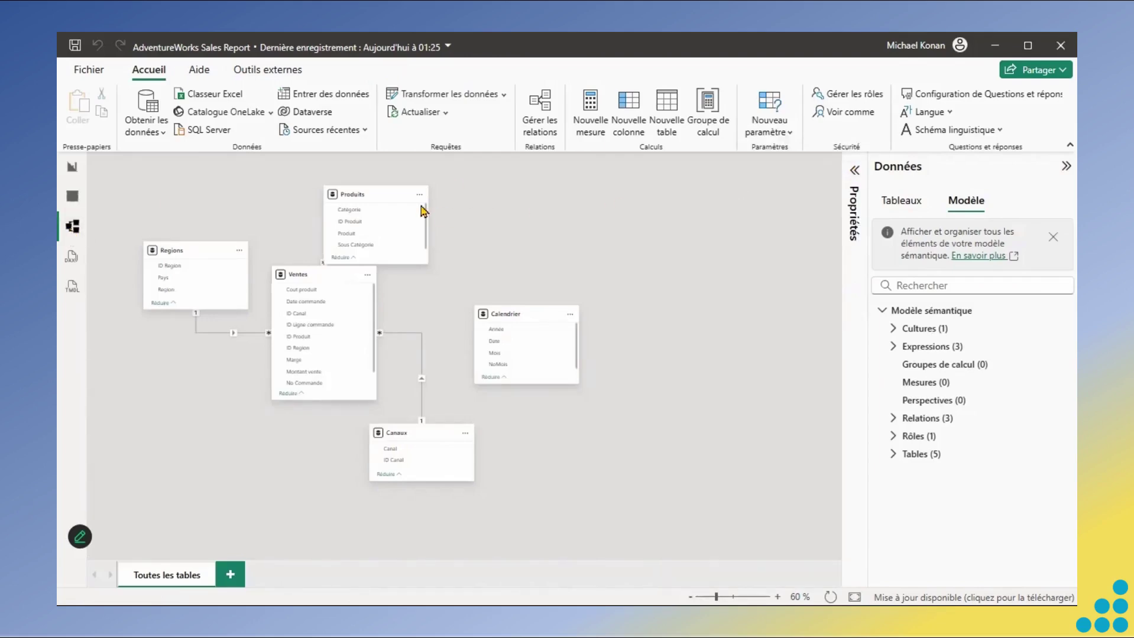
left_click_drag(378, 201, 443, 180)
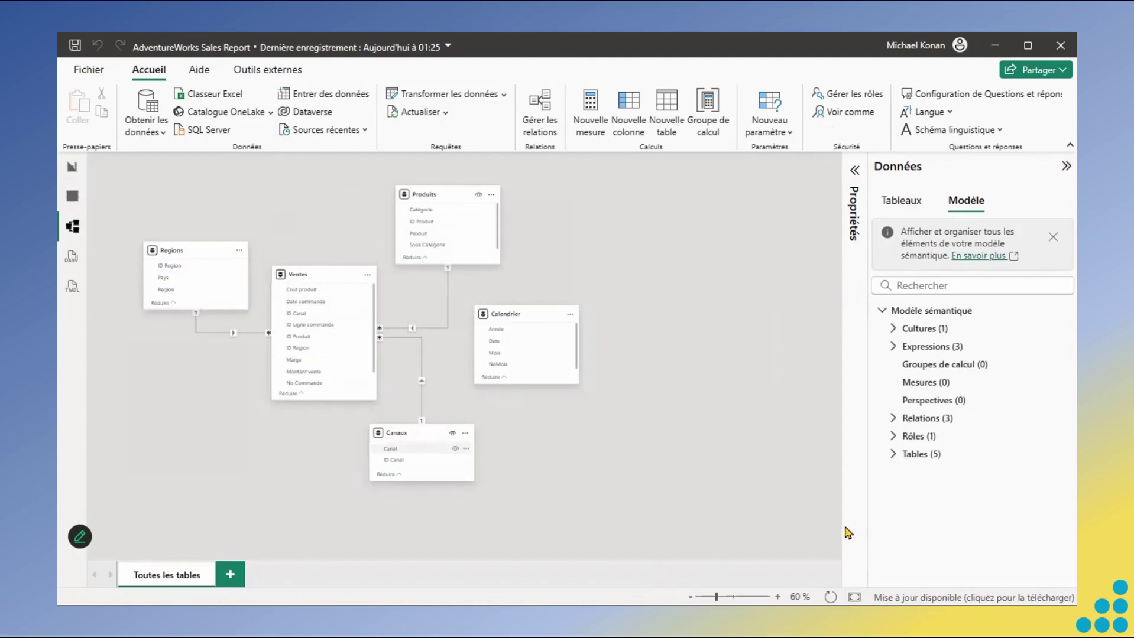
left_click(775, 591)
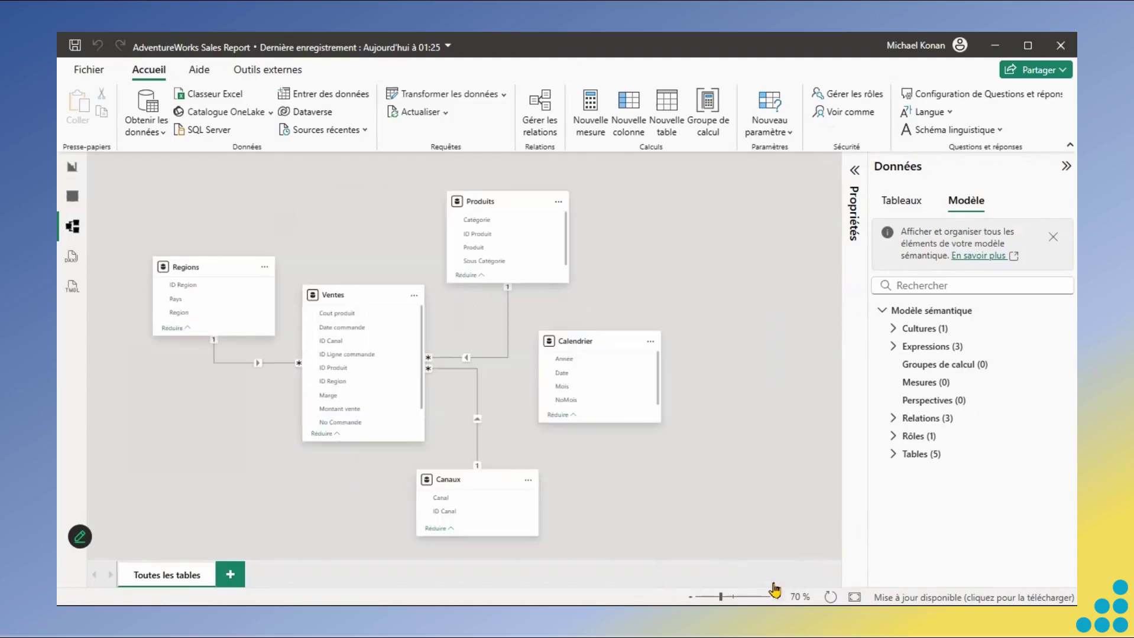
left_click(594, 342)
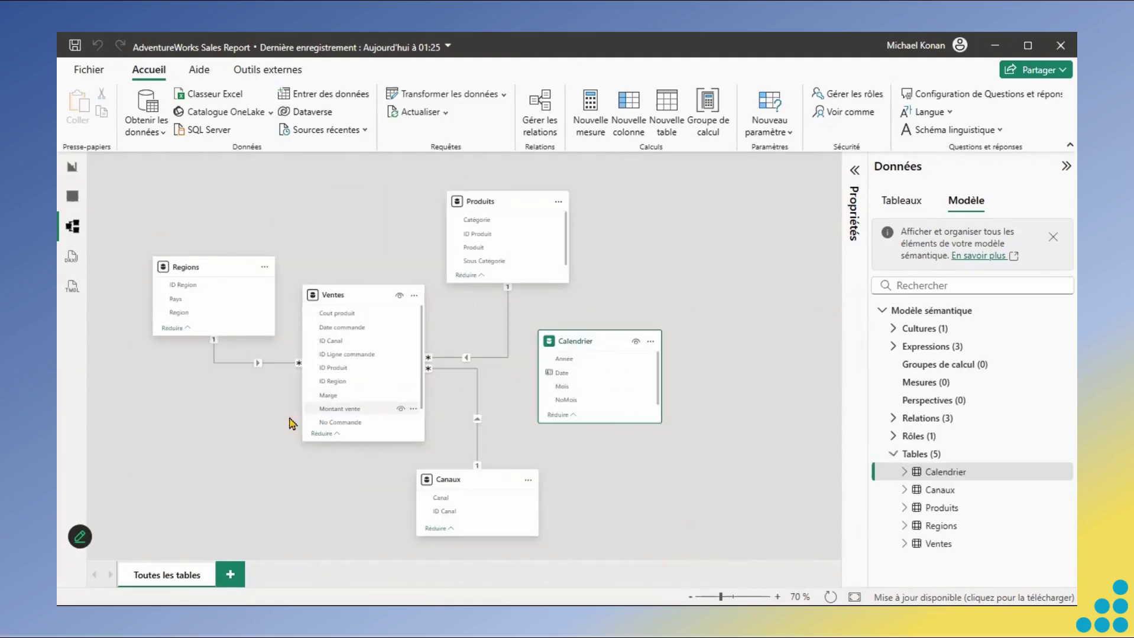
left_click_drag(601, 343, 191, 438)
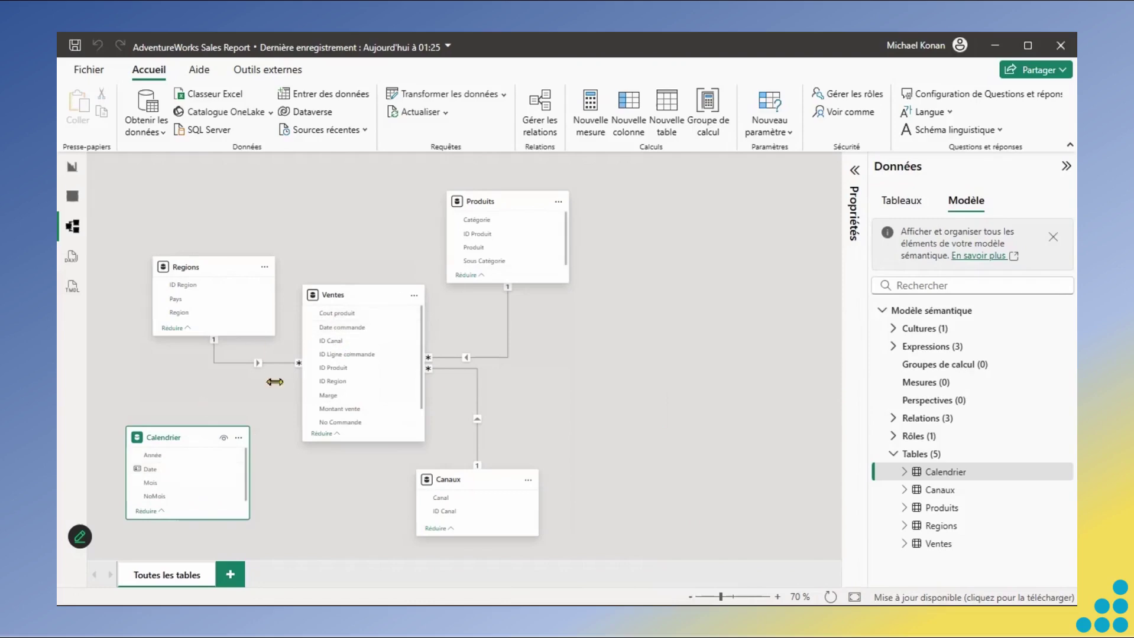
- Create an active one-to-many, single-direction relationship from Calendrier's Date column to Ventes' Date commande column
left_click(155, 471)
left_click_drag(157, 473, 355, 333)
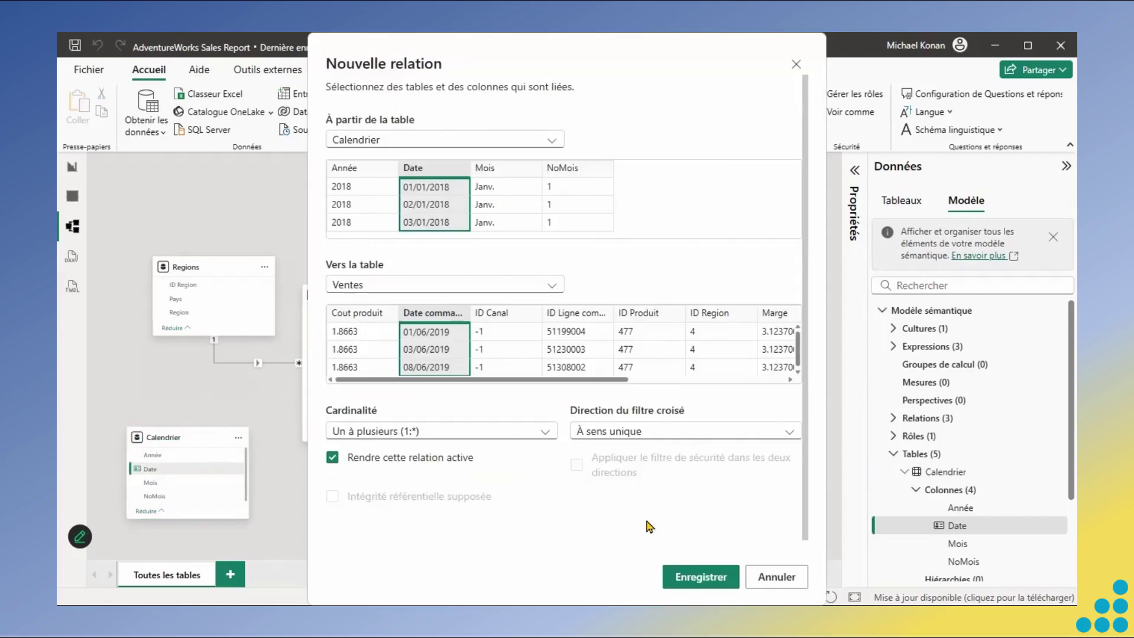
left_click(699, 576)
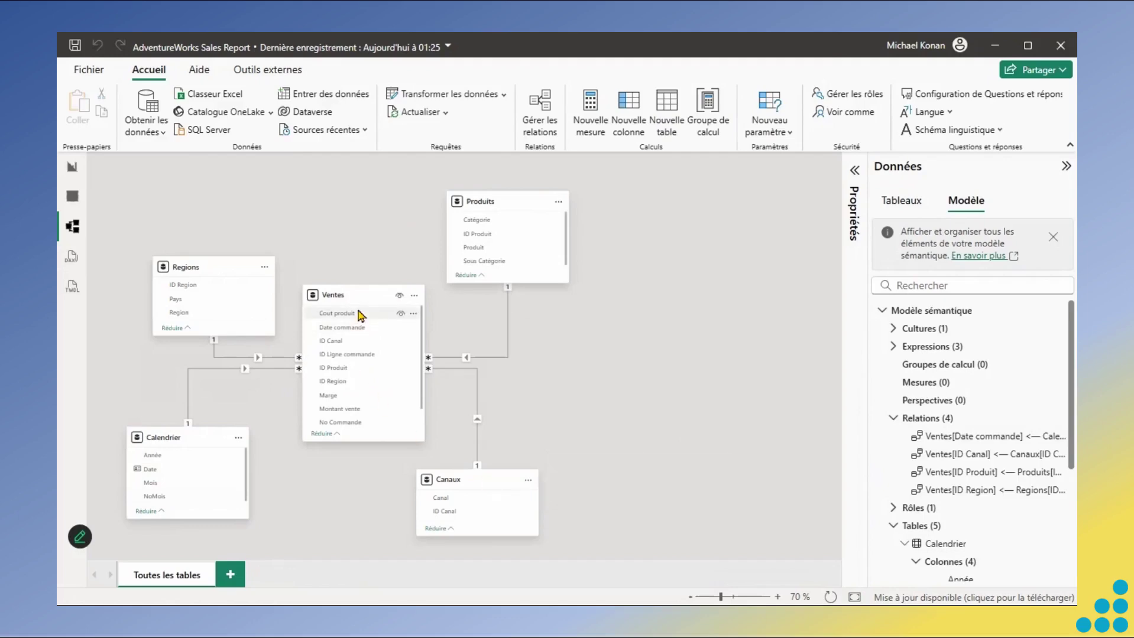
- Back in the report view, create a hierarchy from the Année column of the Calendrier table
left_click(67, 168)
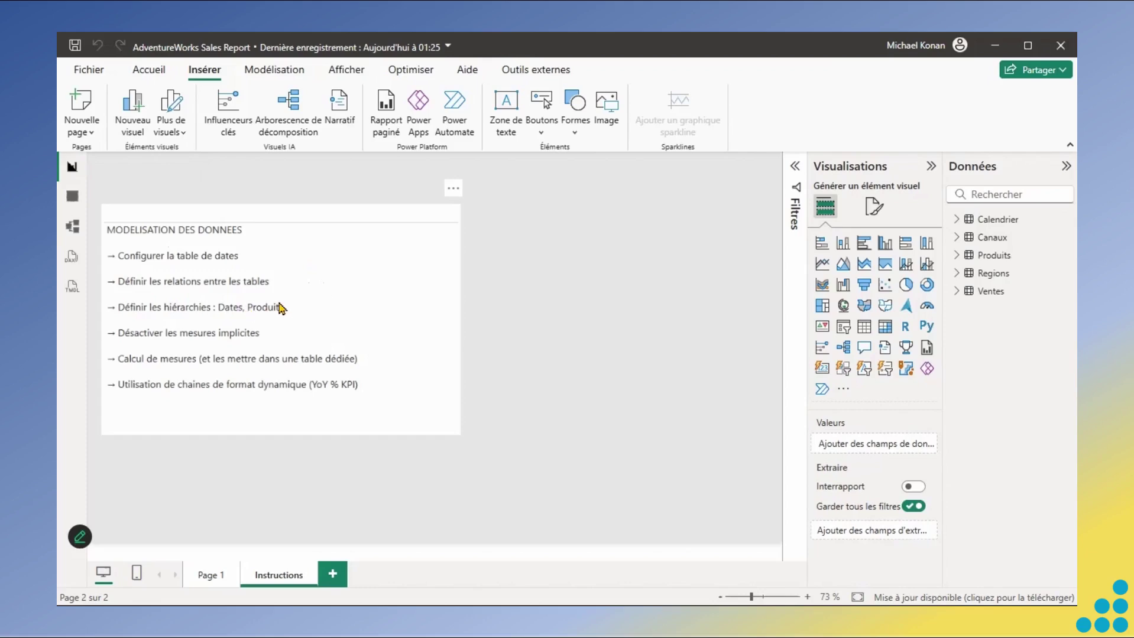
left_click(998, 222)
left_click(956, 219)
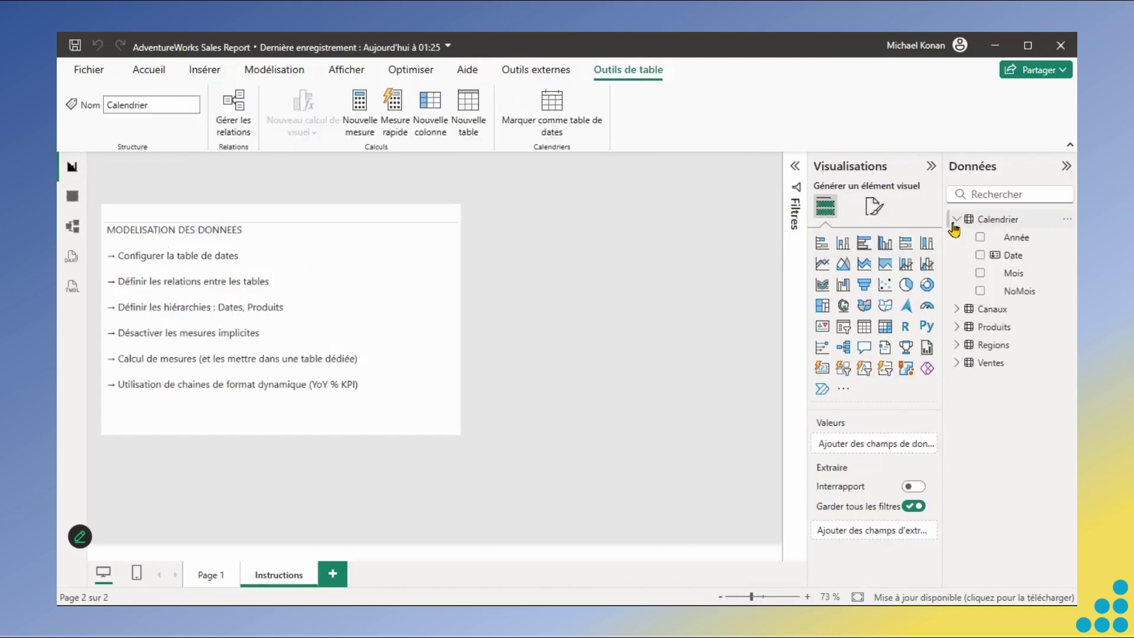
left_click(1009, 240)
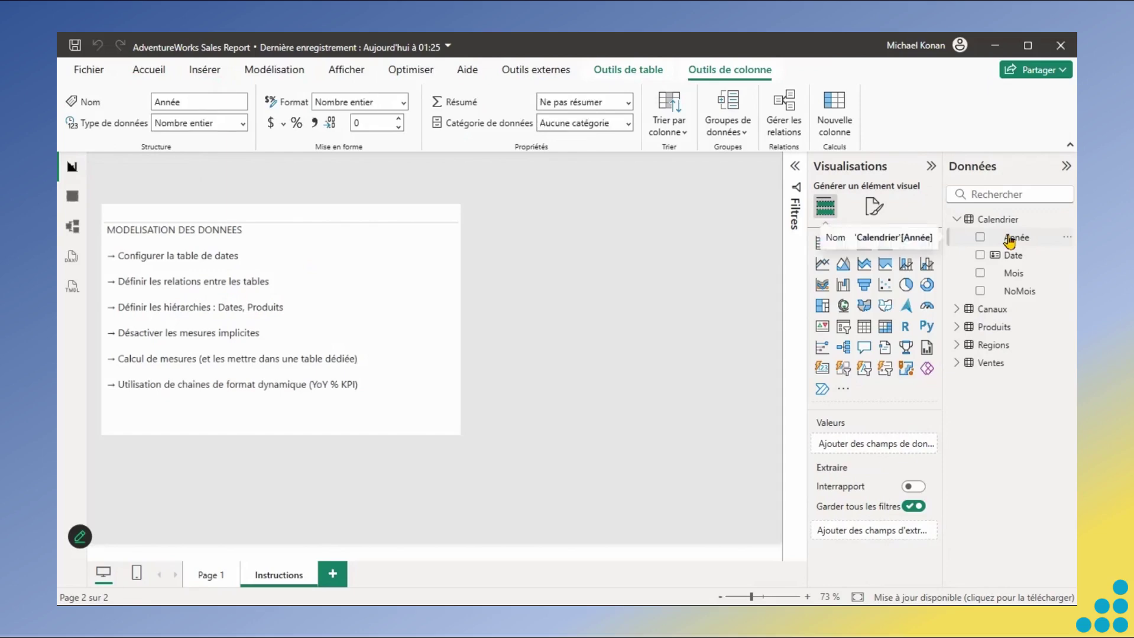
right_click(1010, 240)
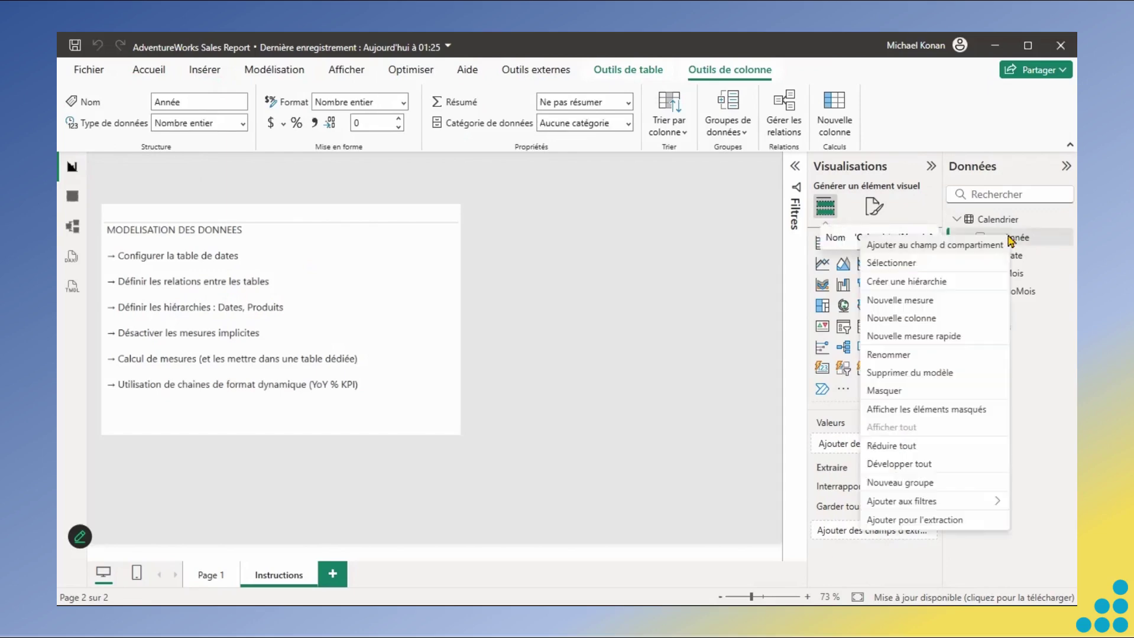
left_click(917, 286)
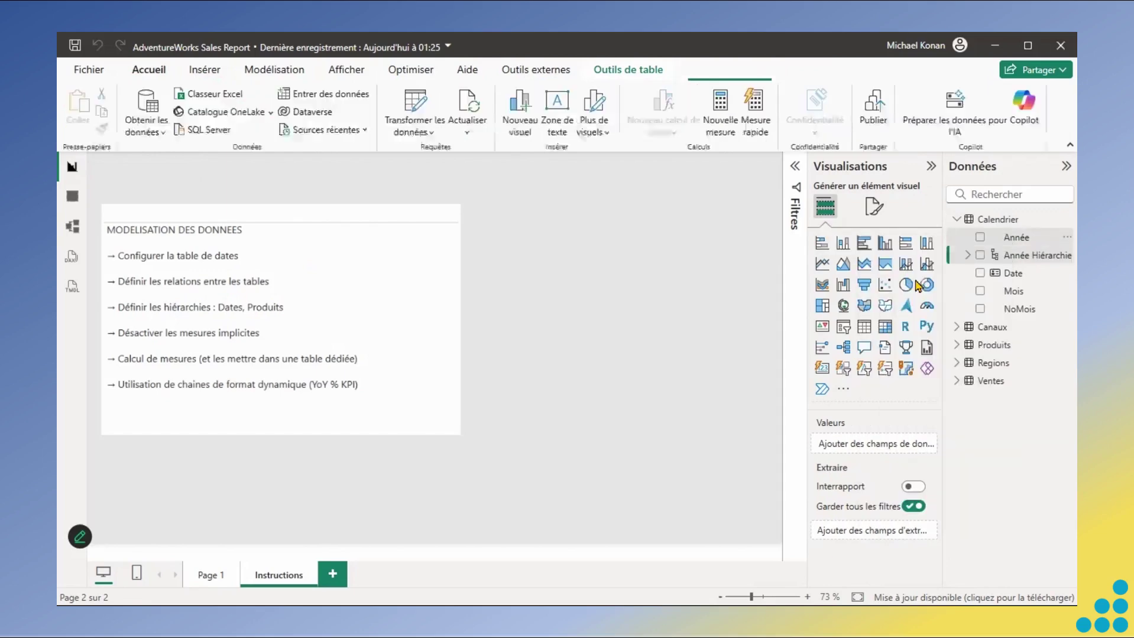
- Rename the new hierarchy in the Calendrier table to "Hiérarchie des dates" and widen the field list to show the full name
double_click(1035, 256)
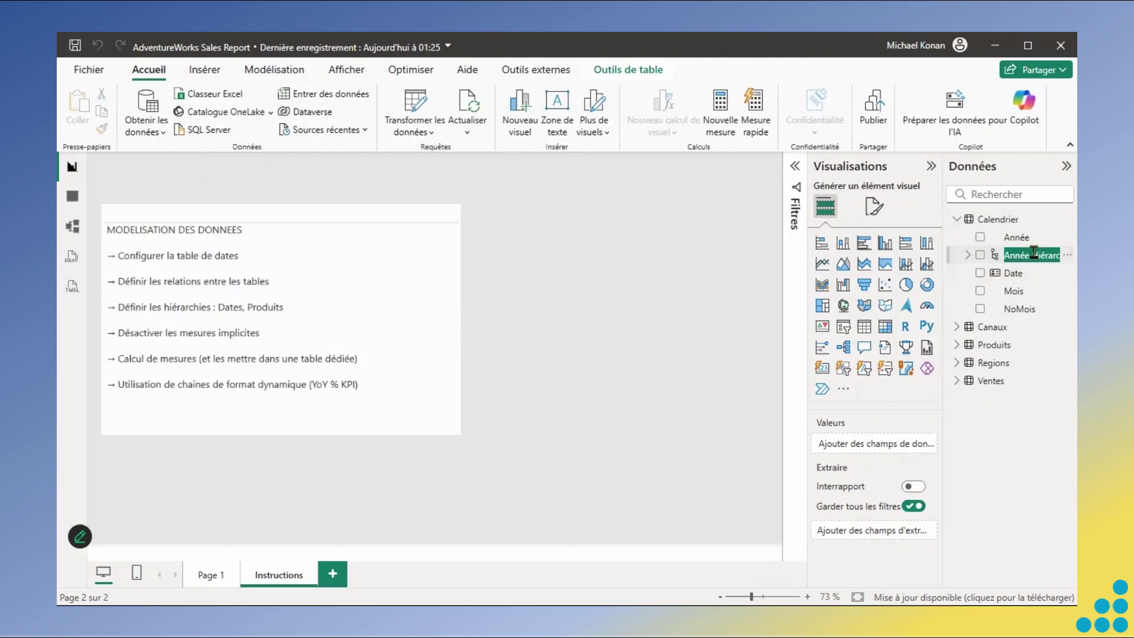
type("Hiérarchie des dates")
key("Return")
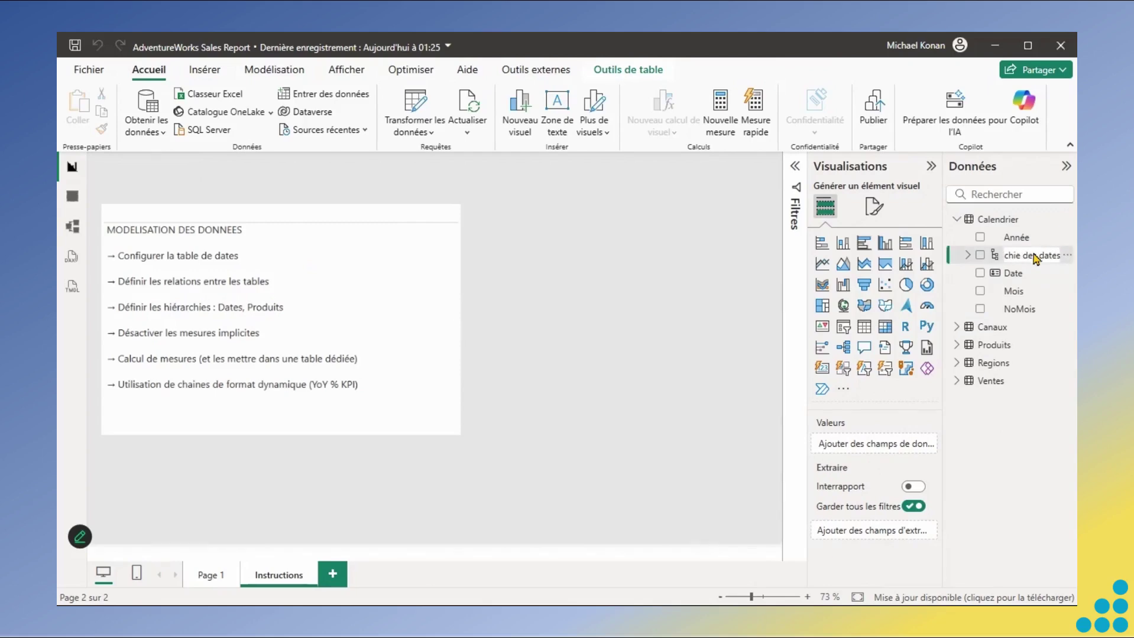
left_click_drag(945, 282, 867, 287)
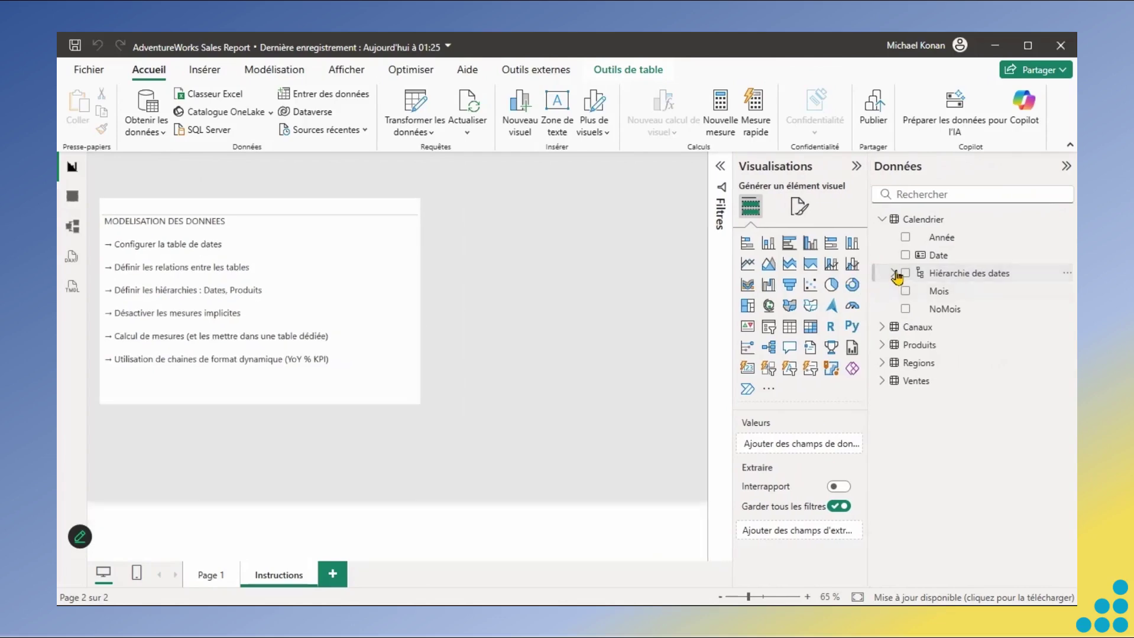
- Expand Hiérarchie des dates and add the Mois column to it as the level below Année
left_click(893, 273)
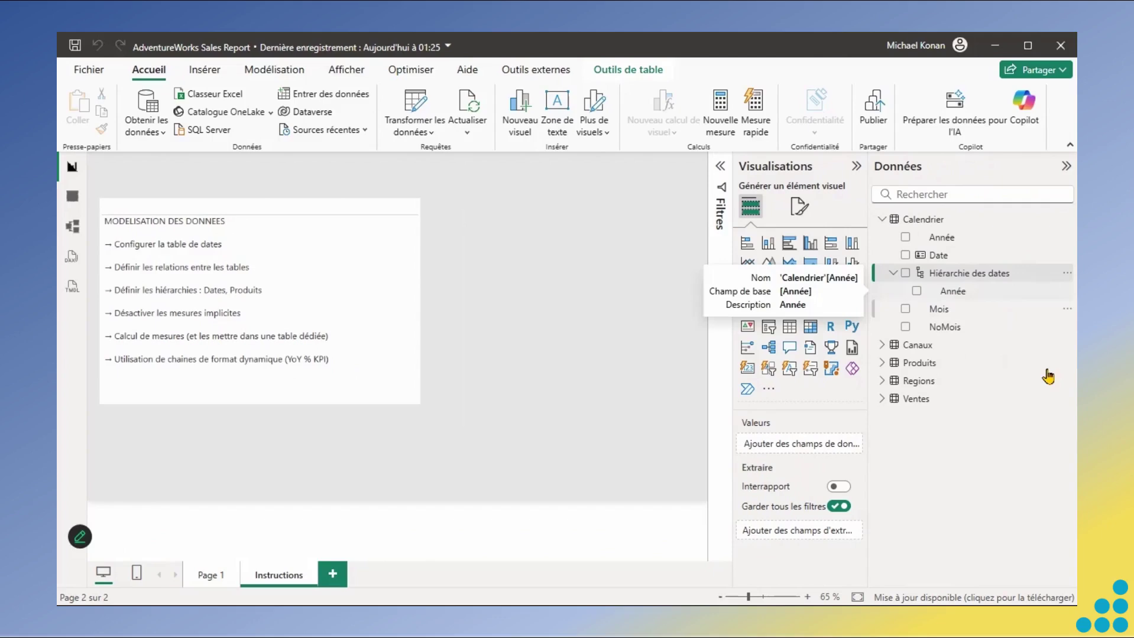
left_click(938, 311)
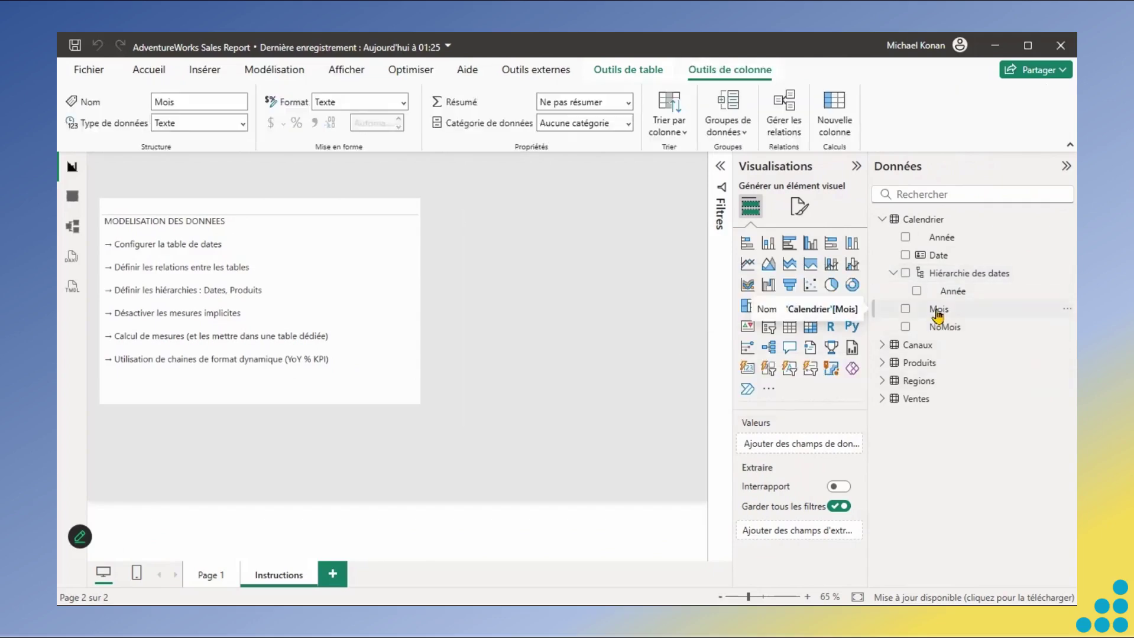
right_click(938, 312)
mouse_move(860, 369)
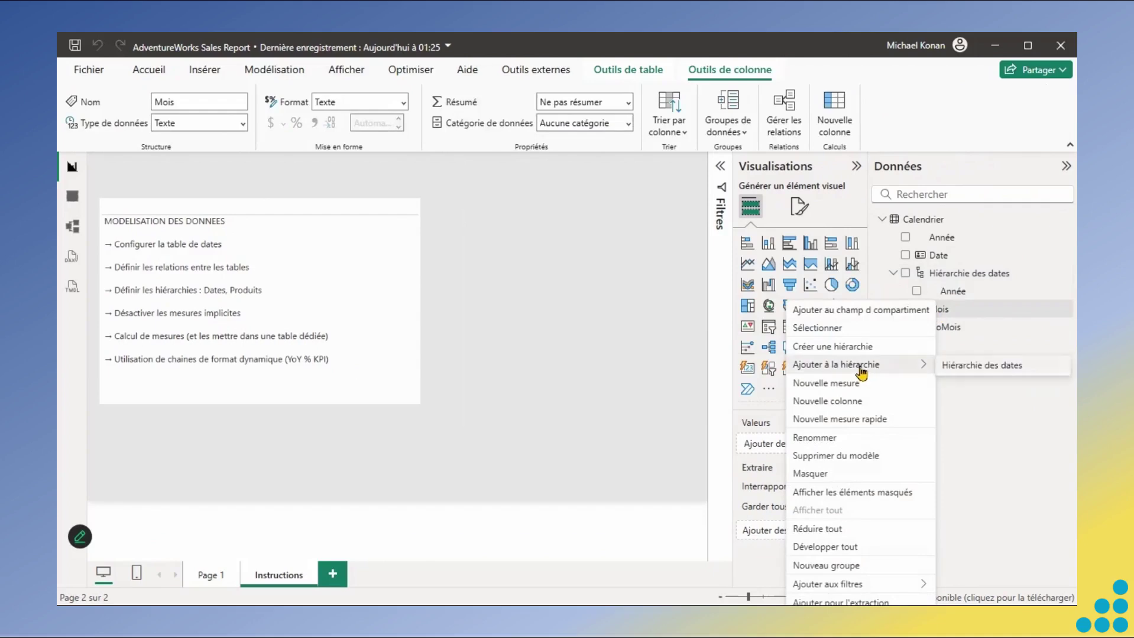
left_click(980, 366)
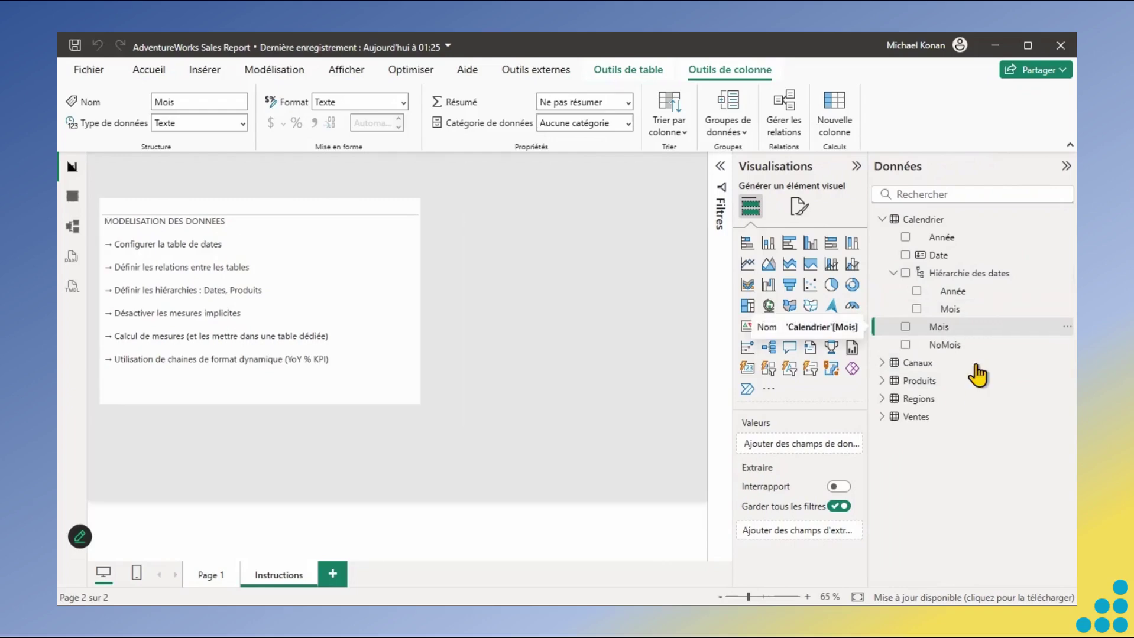
- Add the Calendrier table's Date column to Hiérarchie des dates as the level below Mois
left_click(944, 260)
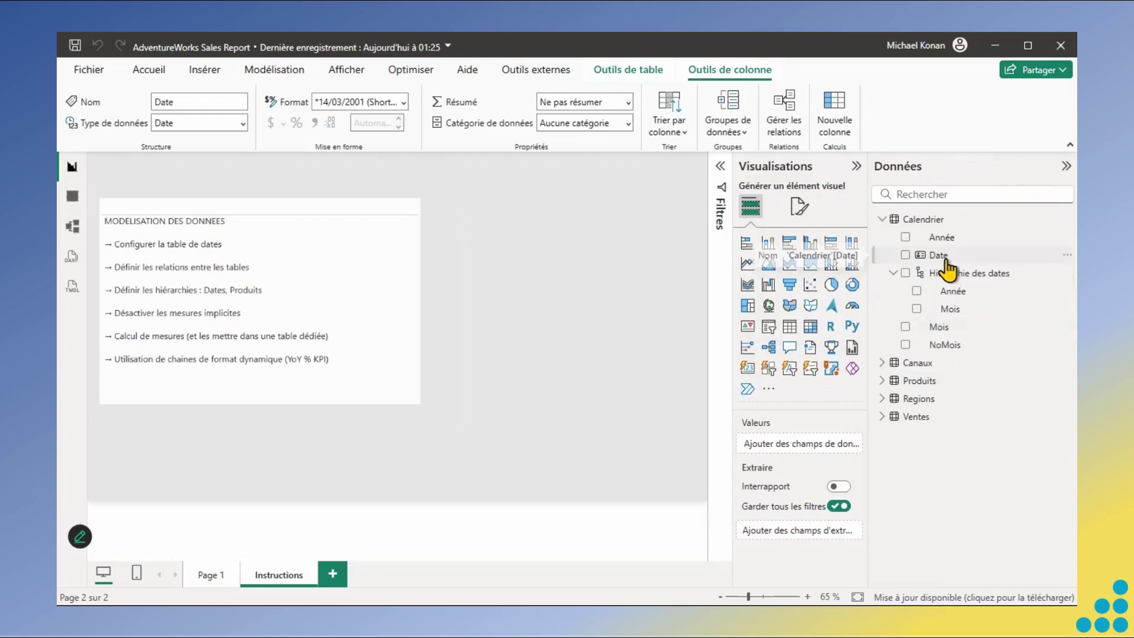
right_click(946, 261)
mouse_move(877, 325)
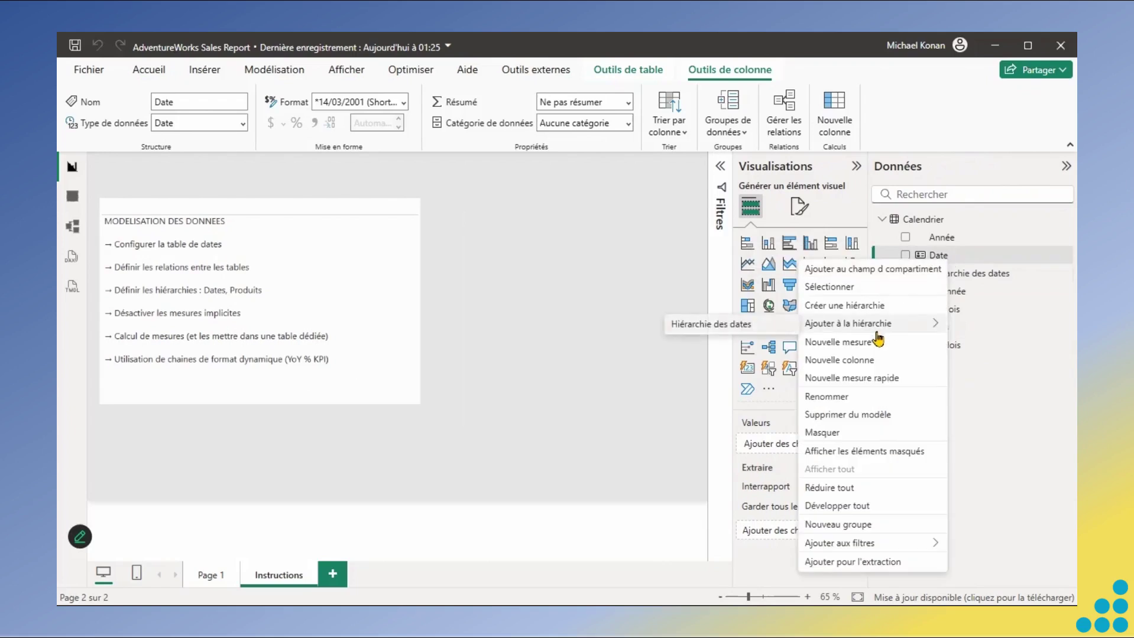
left_click(744, 325)
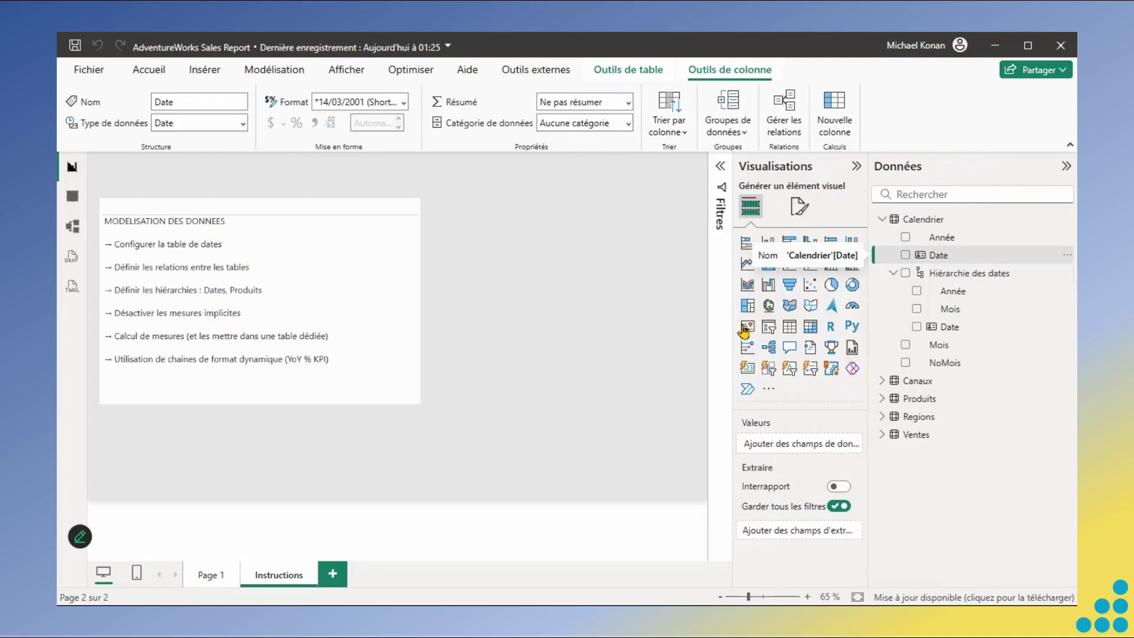
- In the Produits table, create a hierarchy from the Catégorie column and name it "Hiérarchie des produits"
left_click(882, 220)
left_click(880, 256)
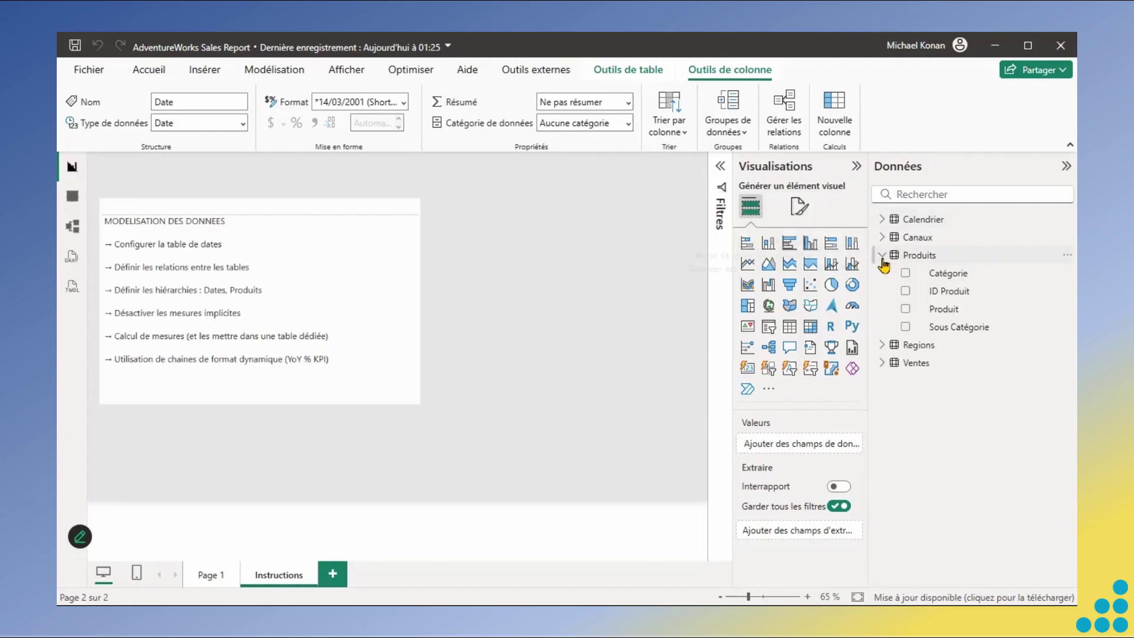
left_click_drag(869, 293, 836, 294)
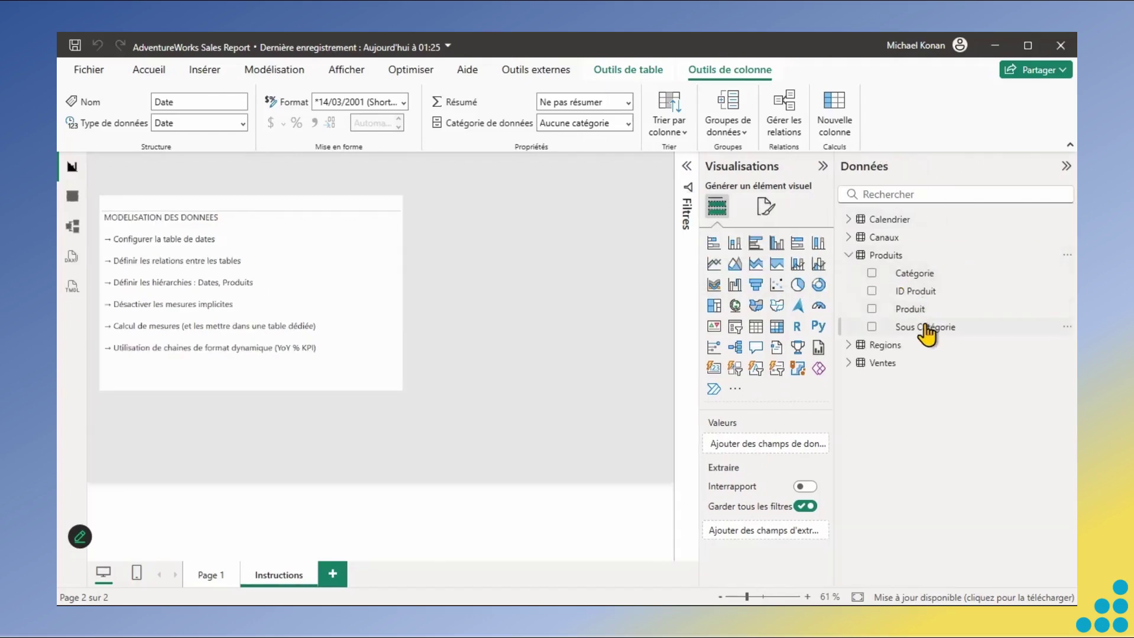
left_click(923, 277)
right_click(925, 278)
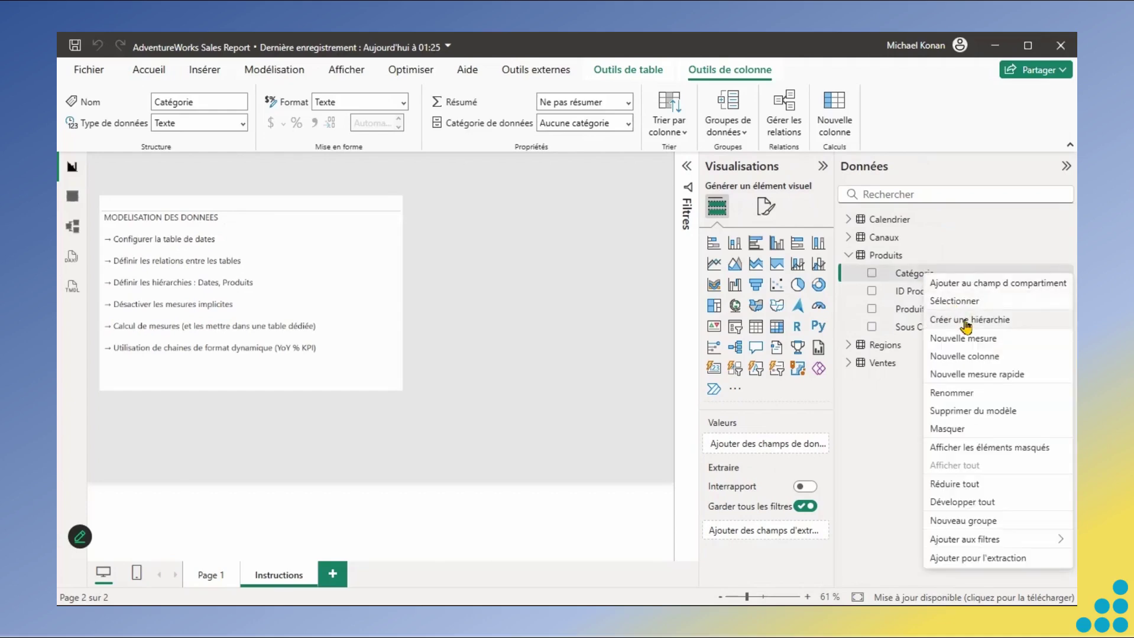
left_click(965, 320)
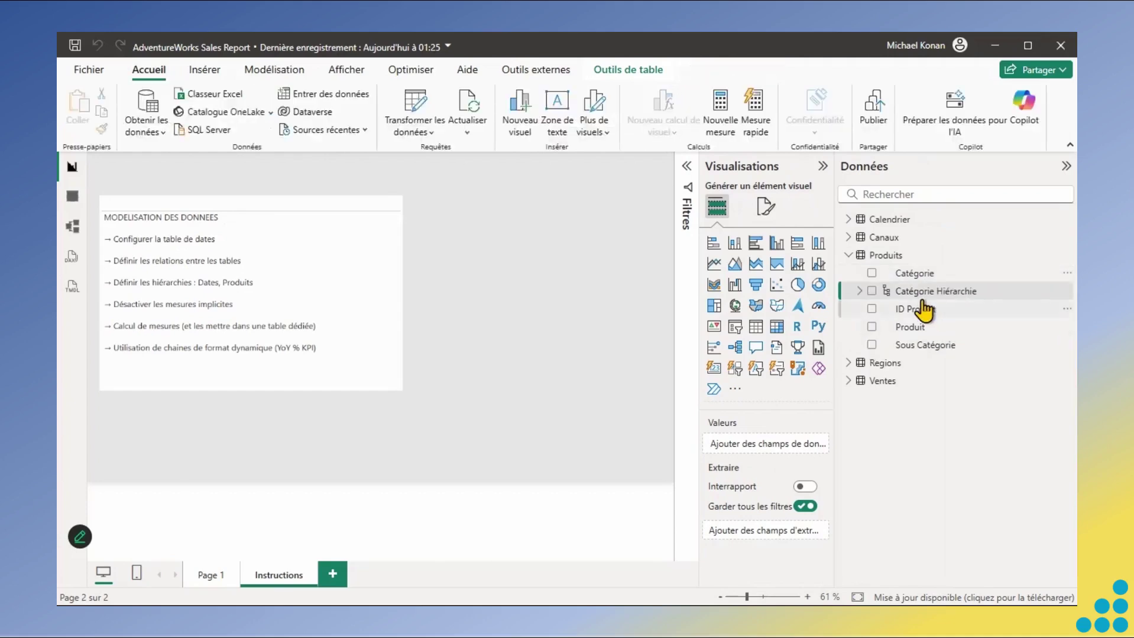
double_click(916, 291)
type("Hiérarchie des produits")
key("Return")
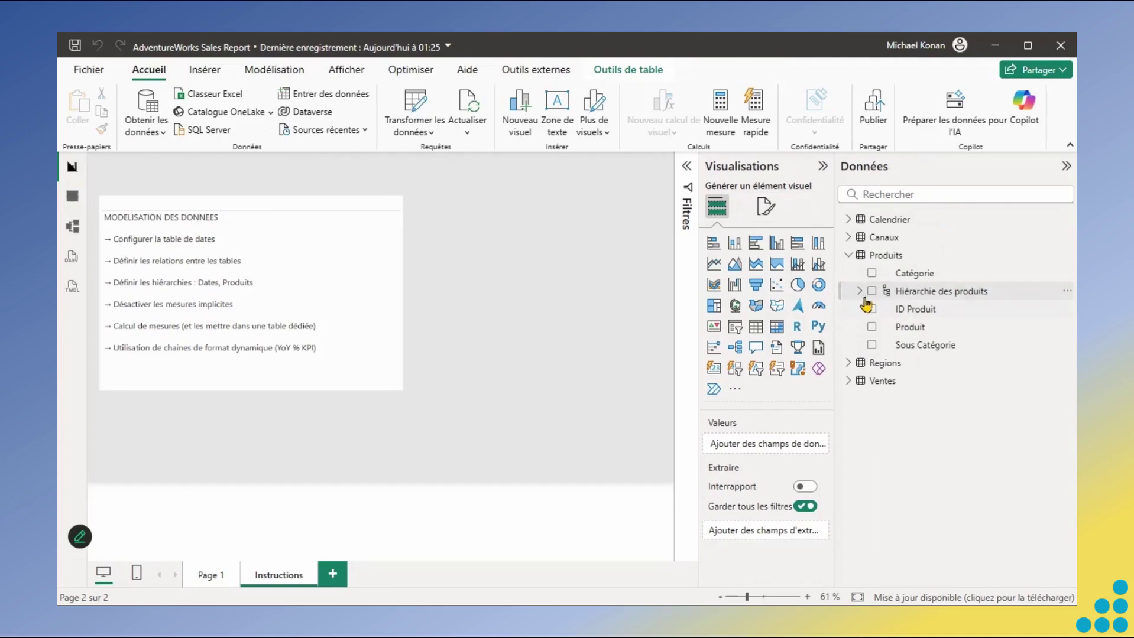
- Expand Hiérarchie des produits and add the Sous Catégorie column to it as the level below Catégorie
left_click(859, 292)
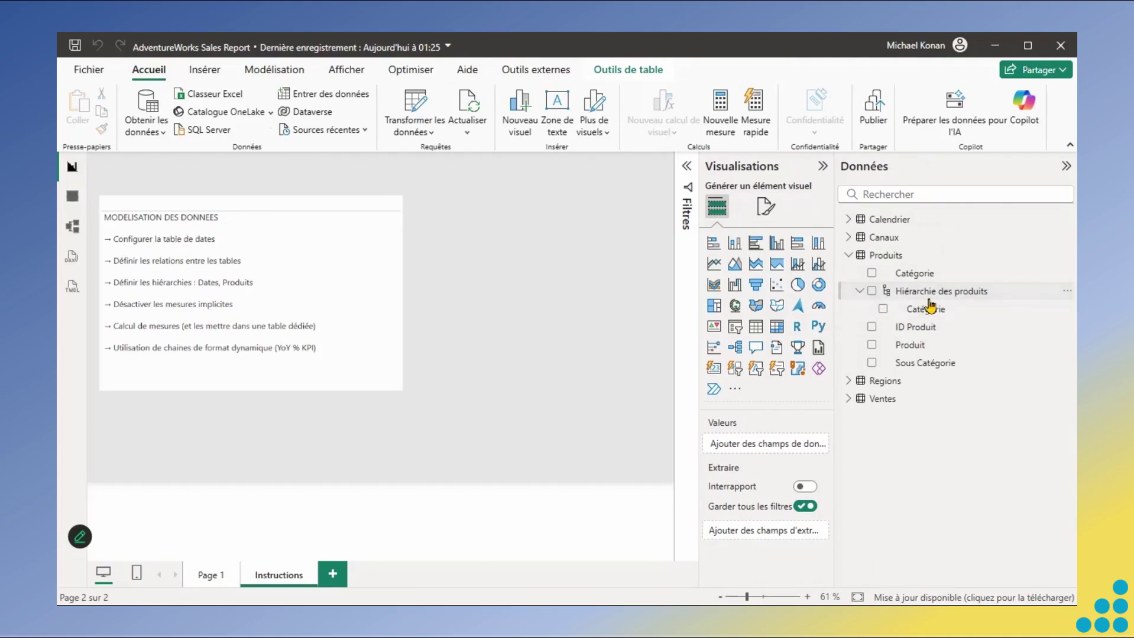
left_click(924, 370)
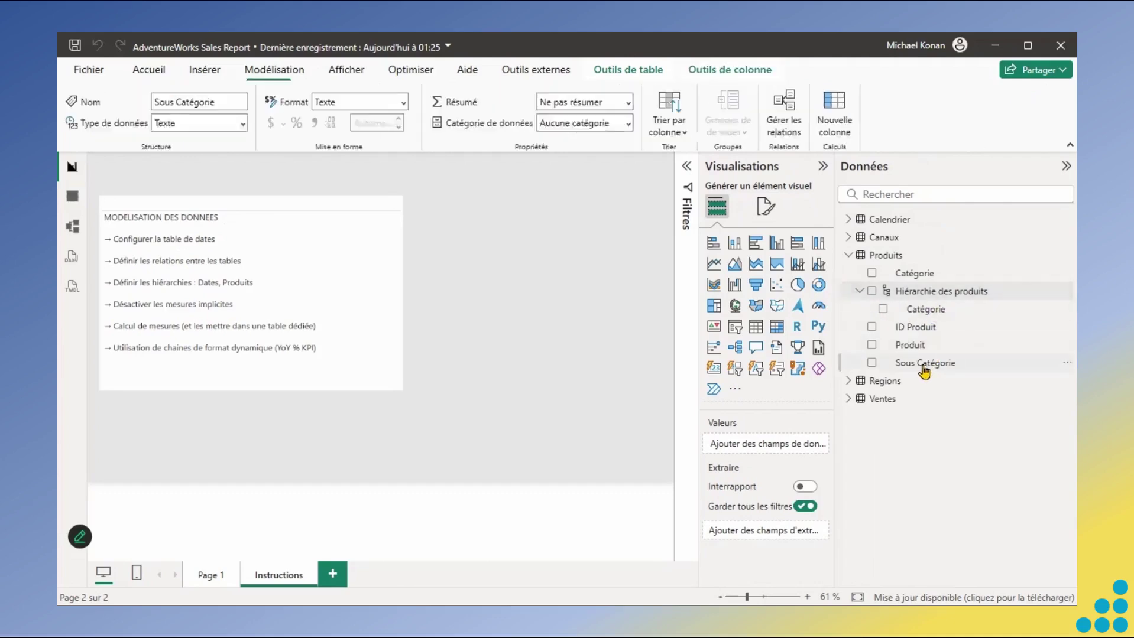
right_click(925, 371)
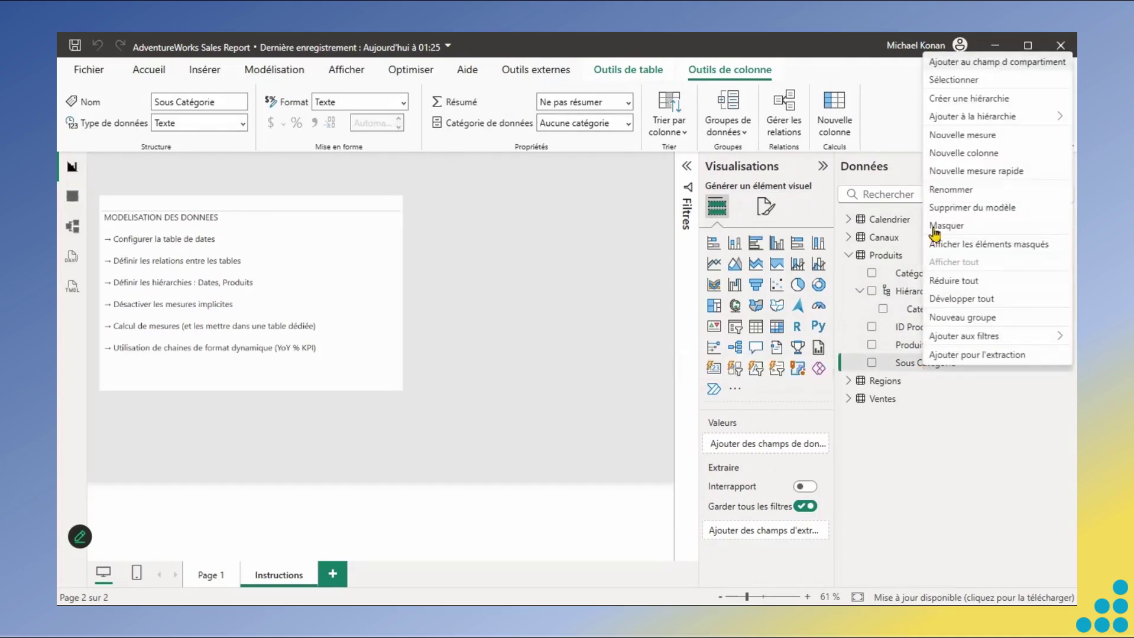
mouse_move(962, 124)
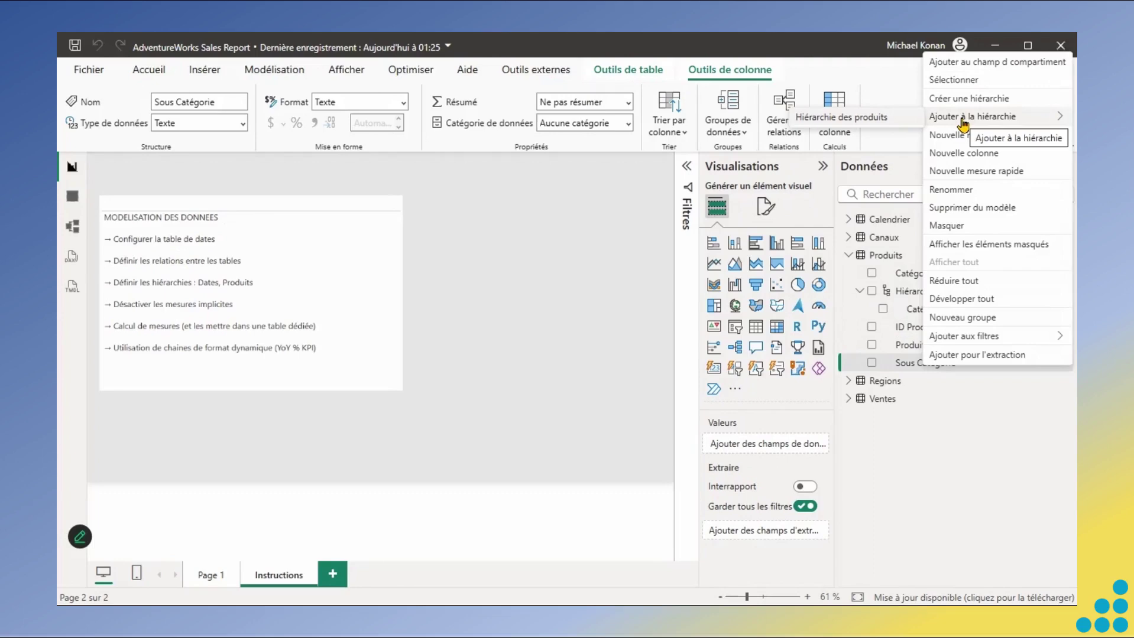
left_click(891, 122)
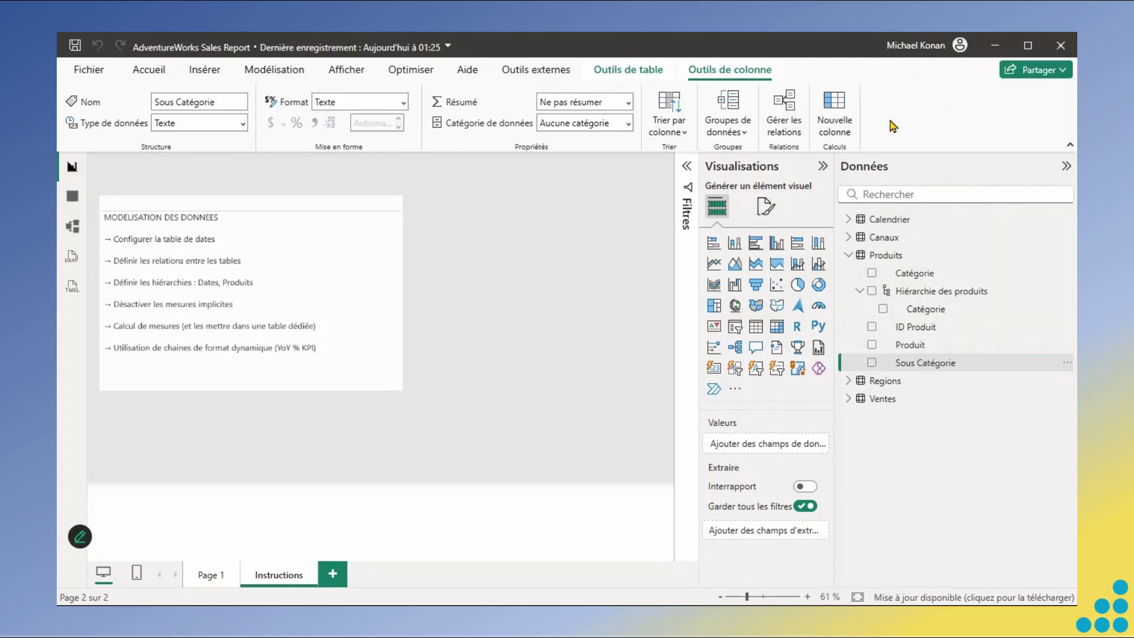
- Add the Produit column to Hiérarchie des produits as its lowest level and collapse the Produits table
left_click(919, 366)
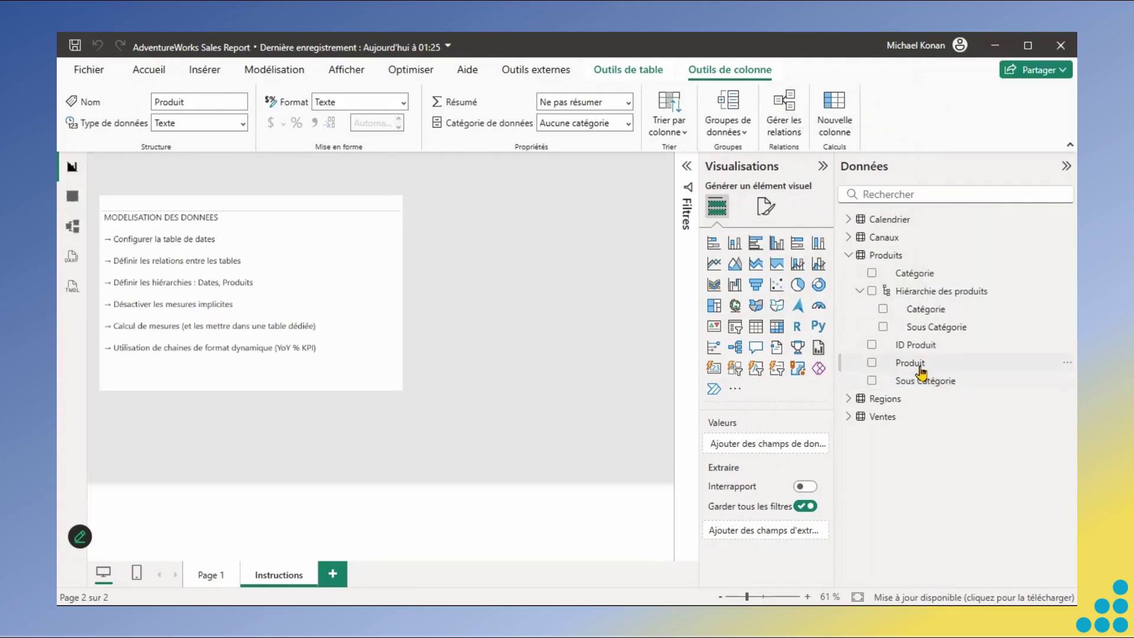
right_click(919, 369)
mouse_move(985, 124)
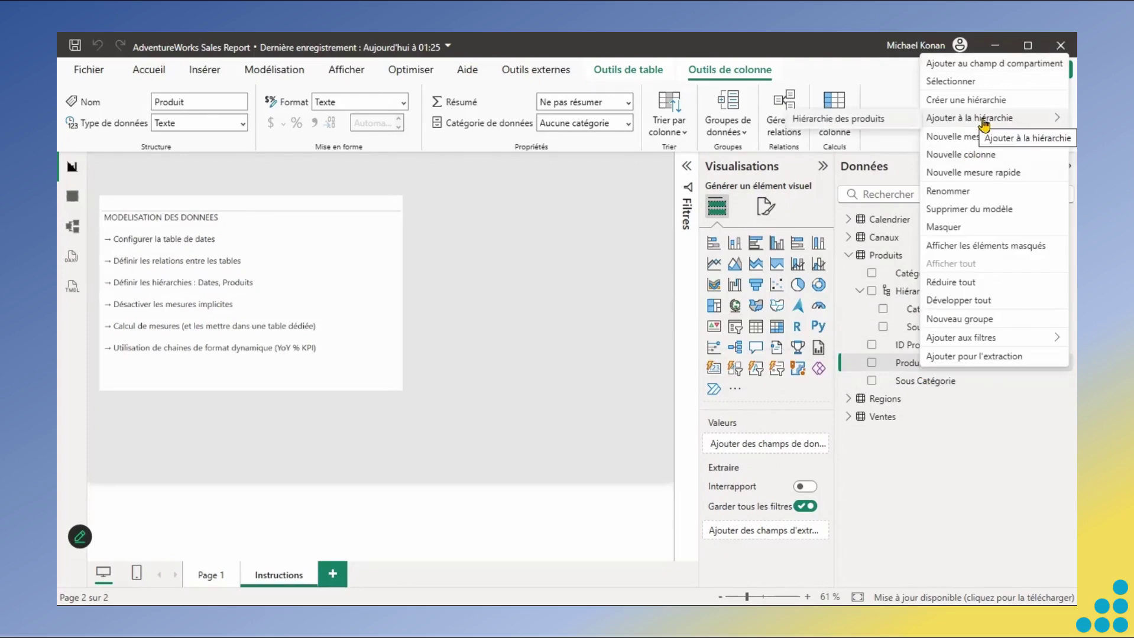
left_click(881, 119)
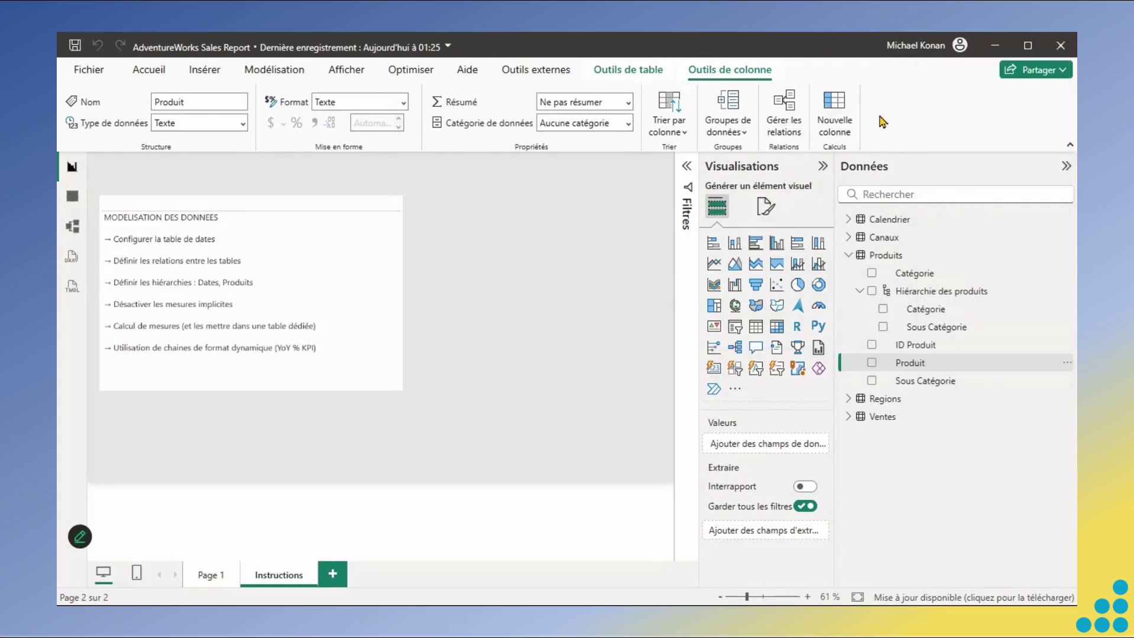
left_click(857, 292)
left_click(851, 258)
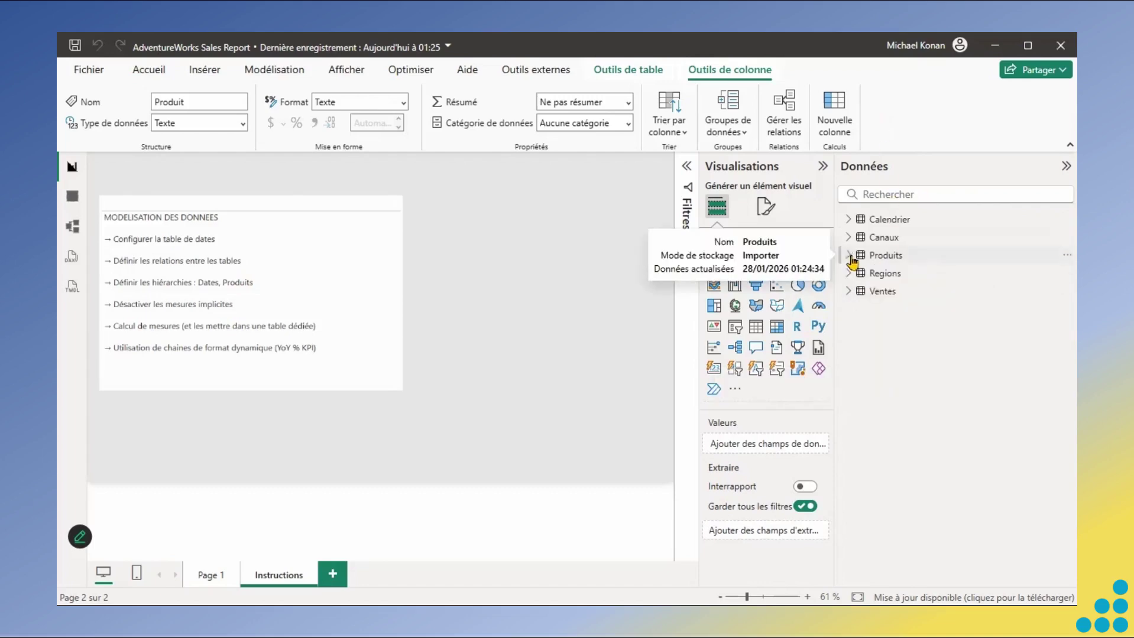
- Look through the Calendrier, Canaux, Produits, Regions and Ventes tables for fields that are summarized automatically
left_click(630, 300)
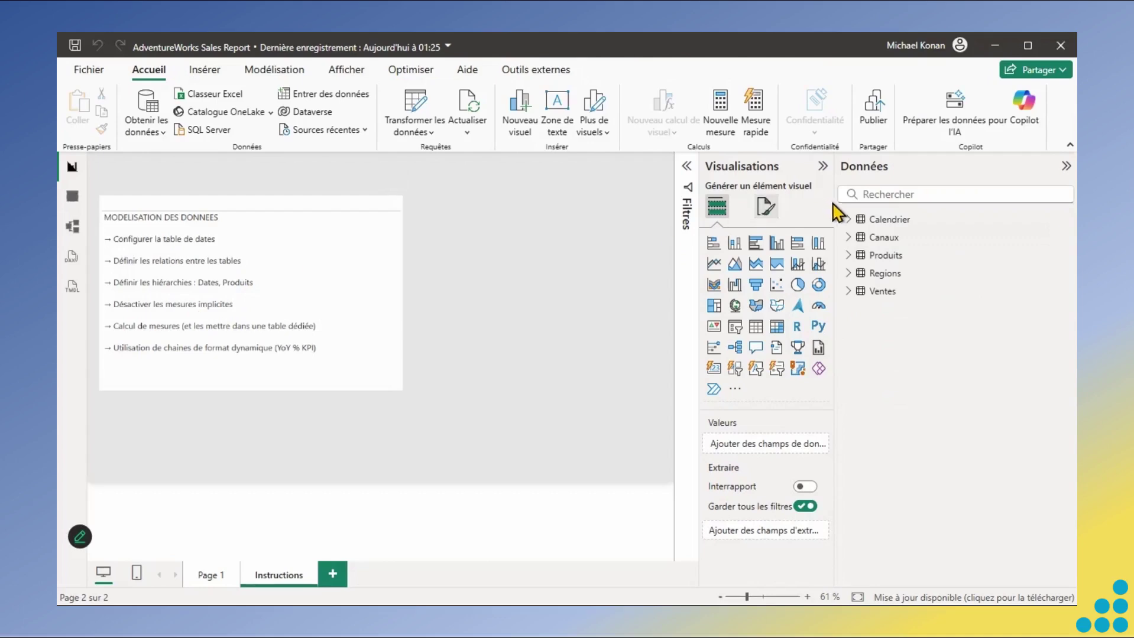
left_click(848, 219)
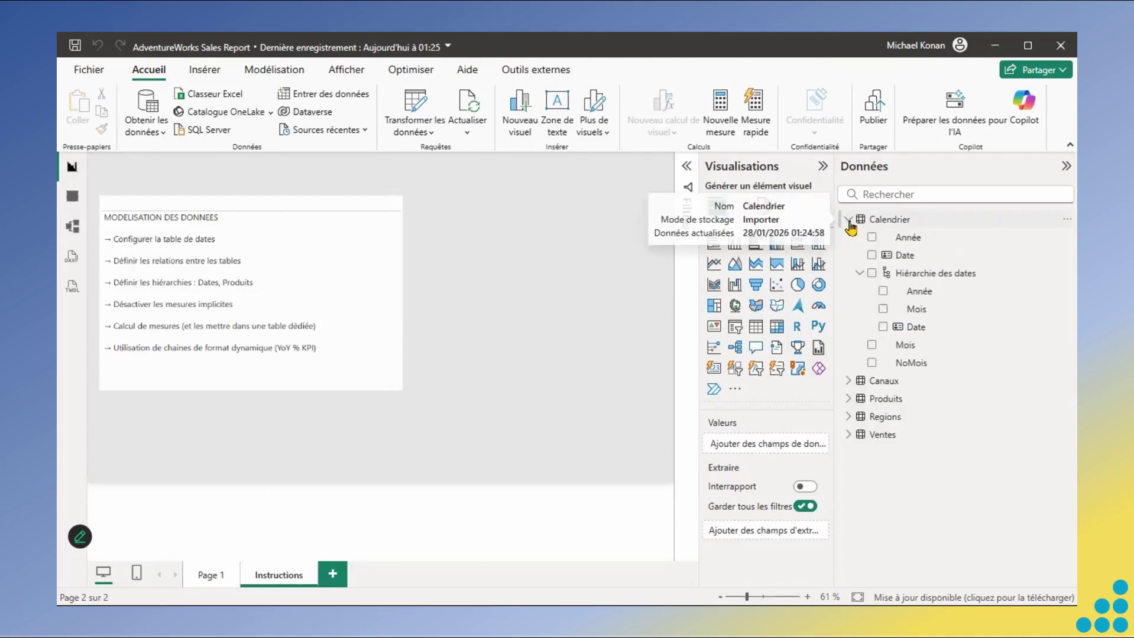
left_click(849, 220)
left_click(849, 238)
left_click(849, 238)
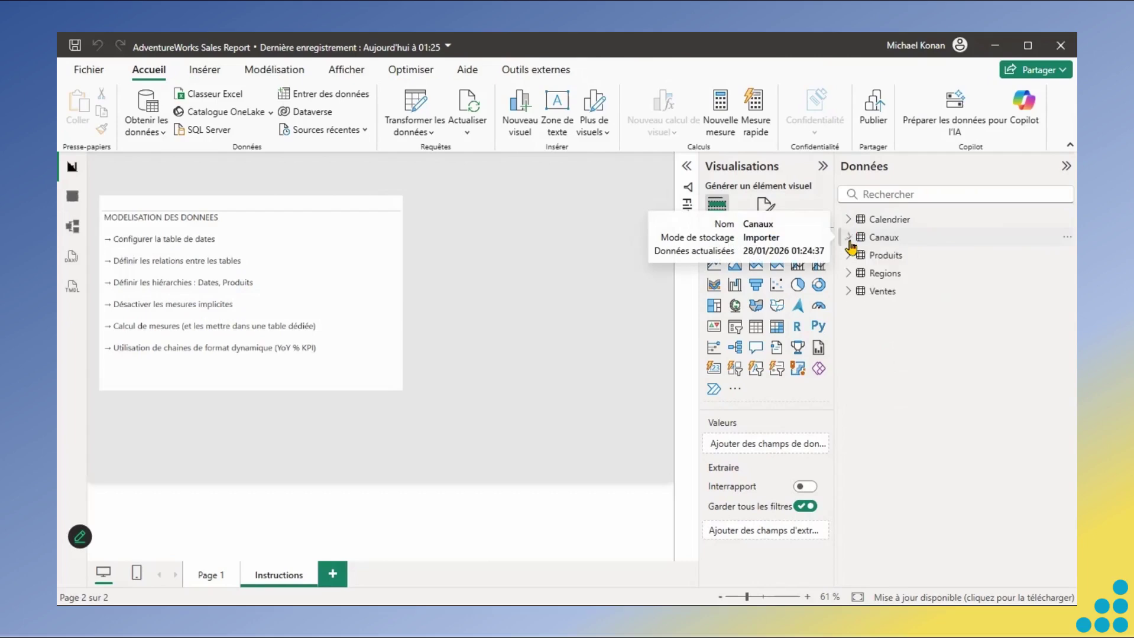
left_click(849, 256)
left_click(849, 256)
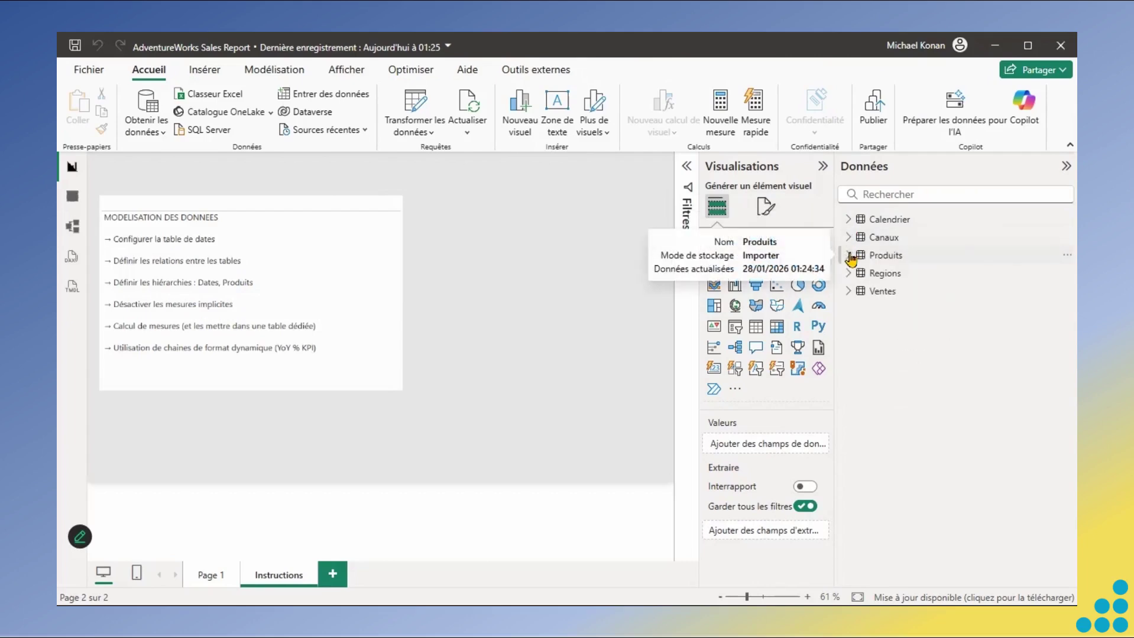
left_click(849, 274)
left_click(848, 277)
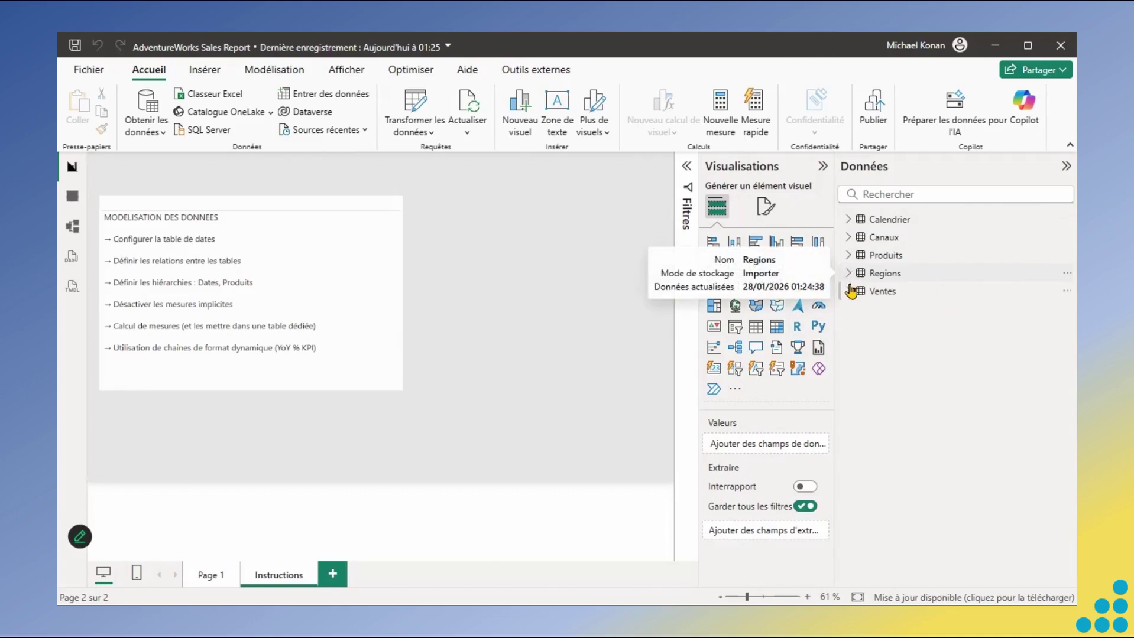
left_click(850, 292)
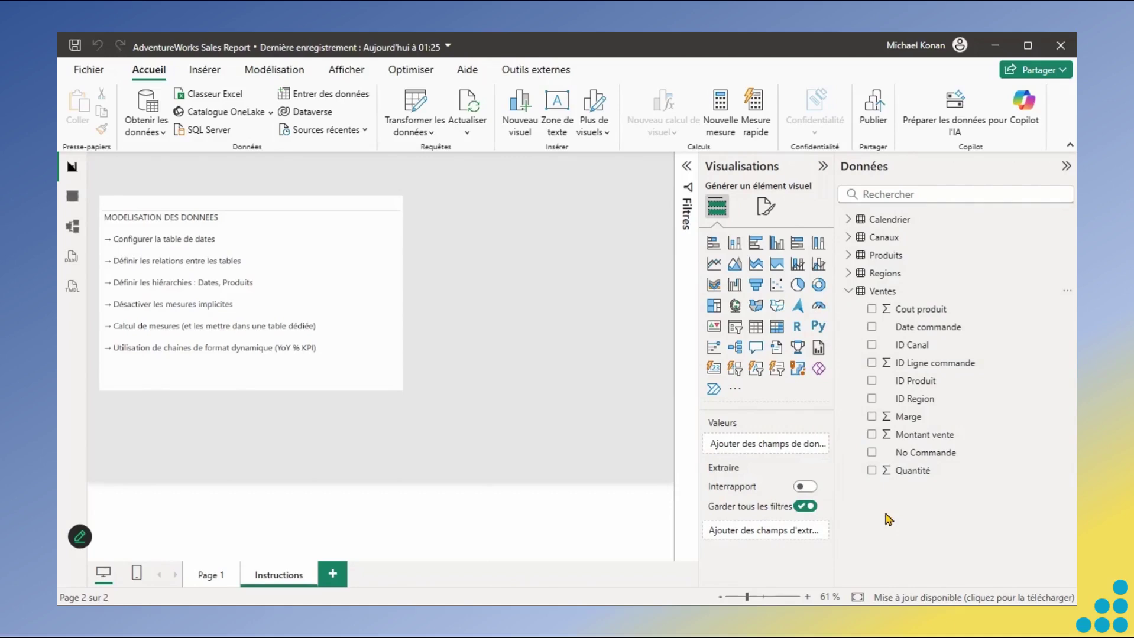
- Plot the Quantité field of Ventes in a new chart to test its implicit sum, and delete the chart
left_click(871, 471)
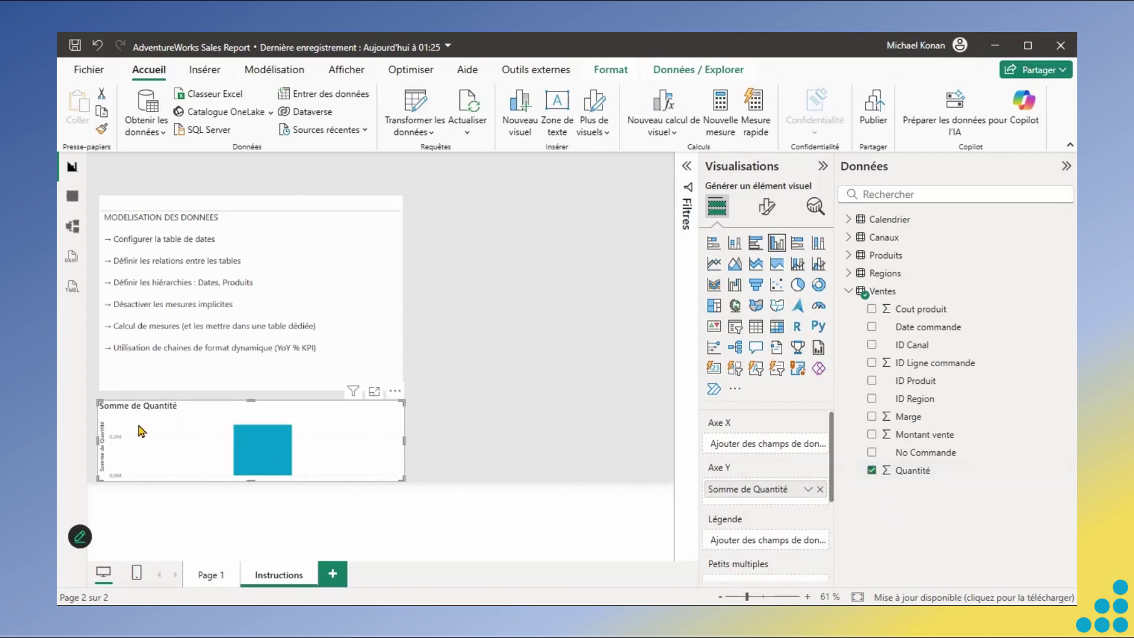
left_click(395, 391)
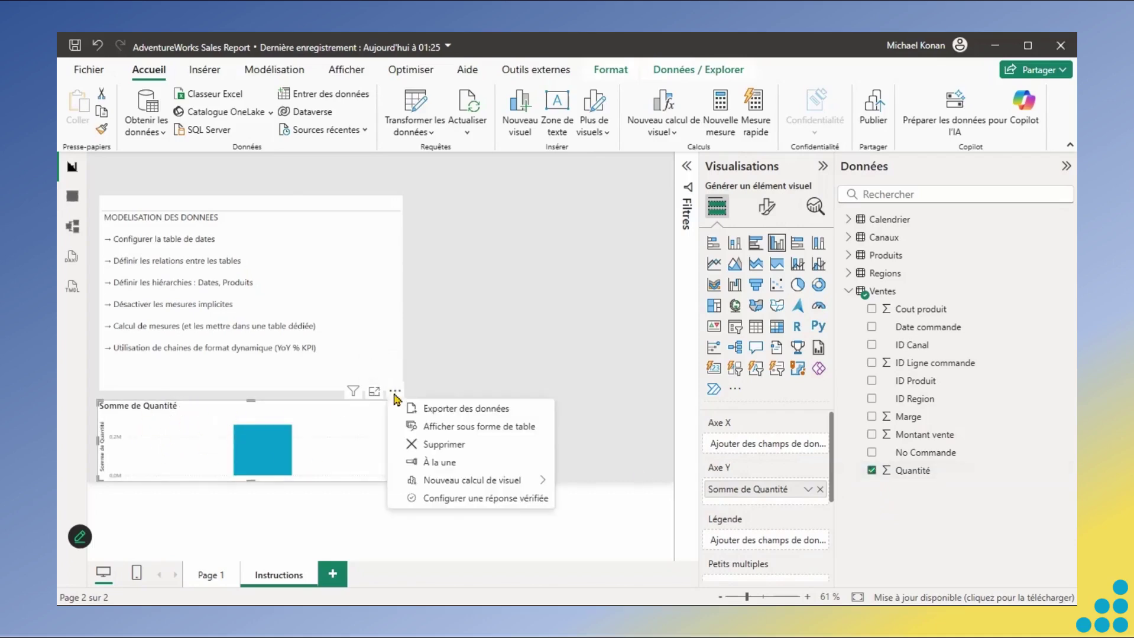
left_click(468, 445)
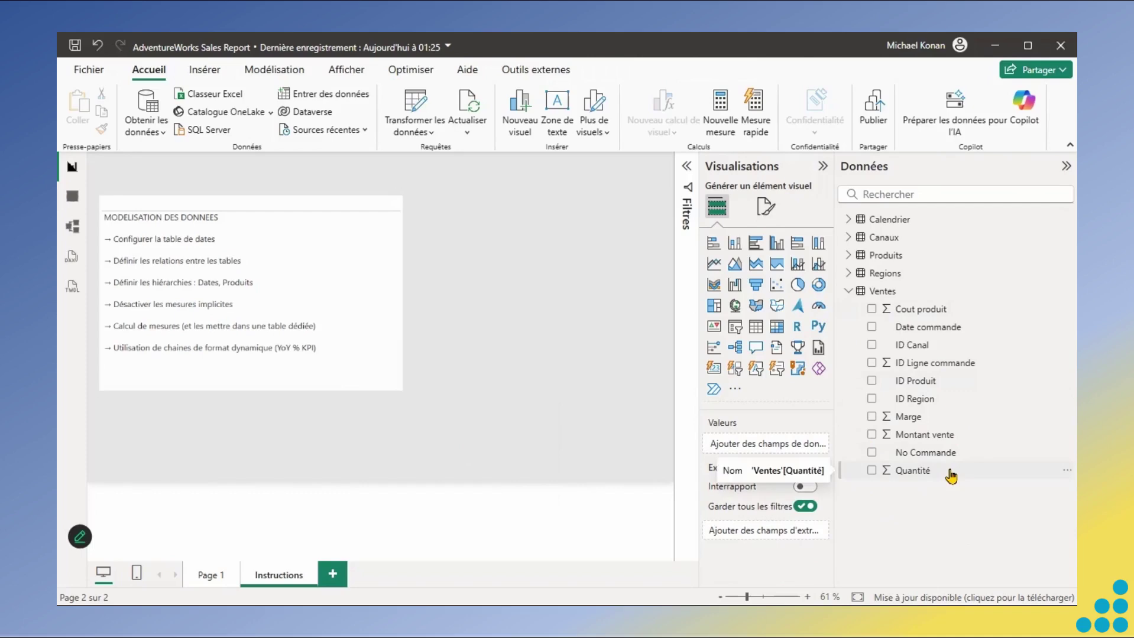
- Check the default summarization setting of the Cout produit column in Ventes
left_click(915, 313)
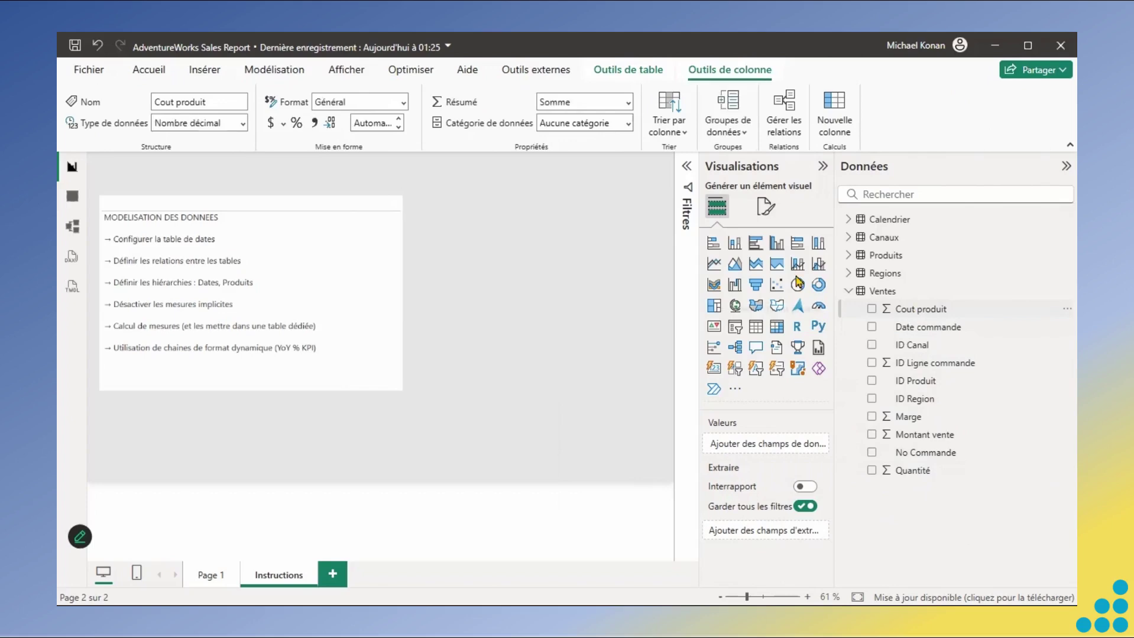
left_click(618, 103)
key("Escape")
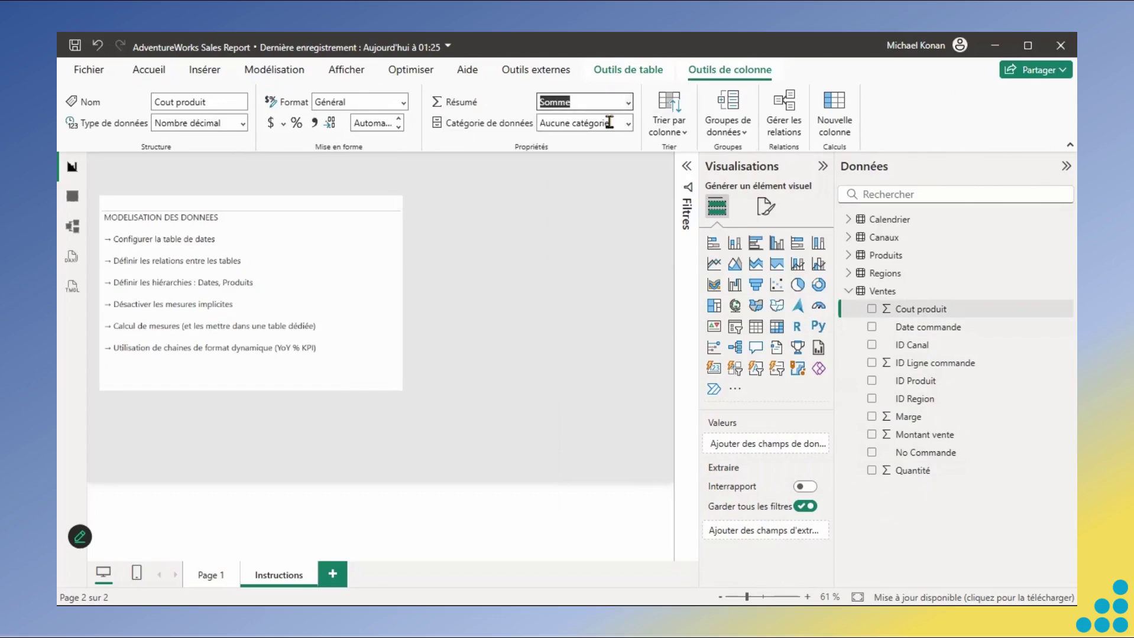
- Set the Cout produit column to Ne pas résumer and enable Déconseiller les mesures implicites for the whole semantic model
key("Up")
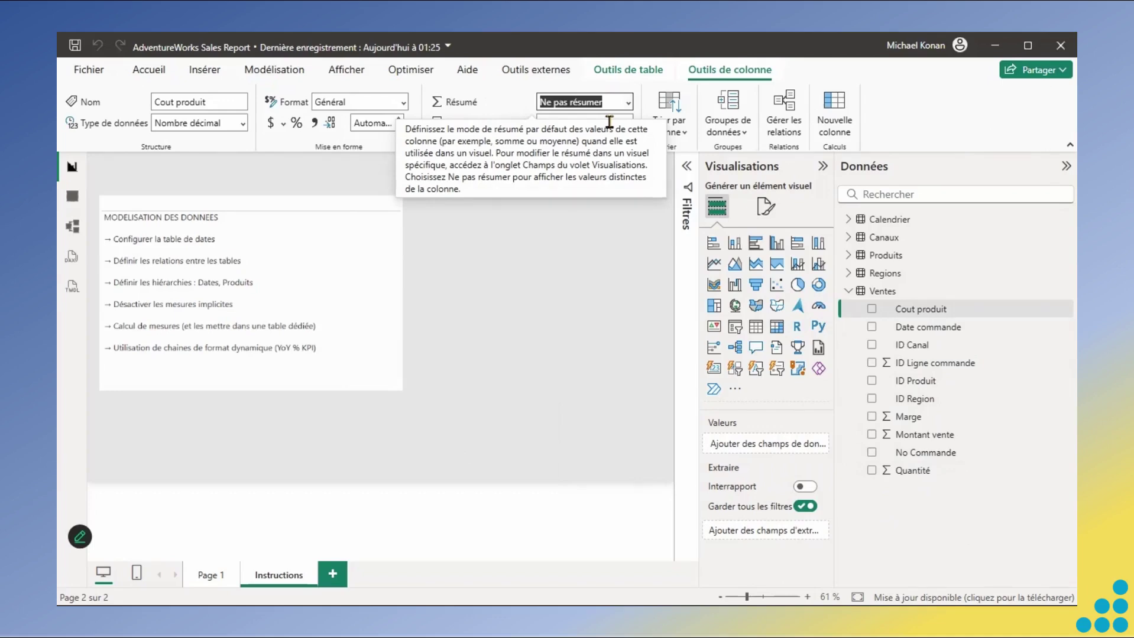
left_click(72, 227)
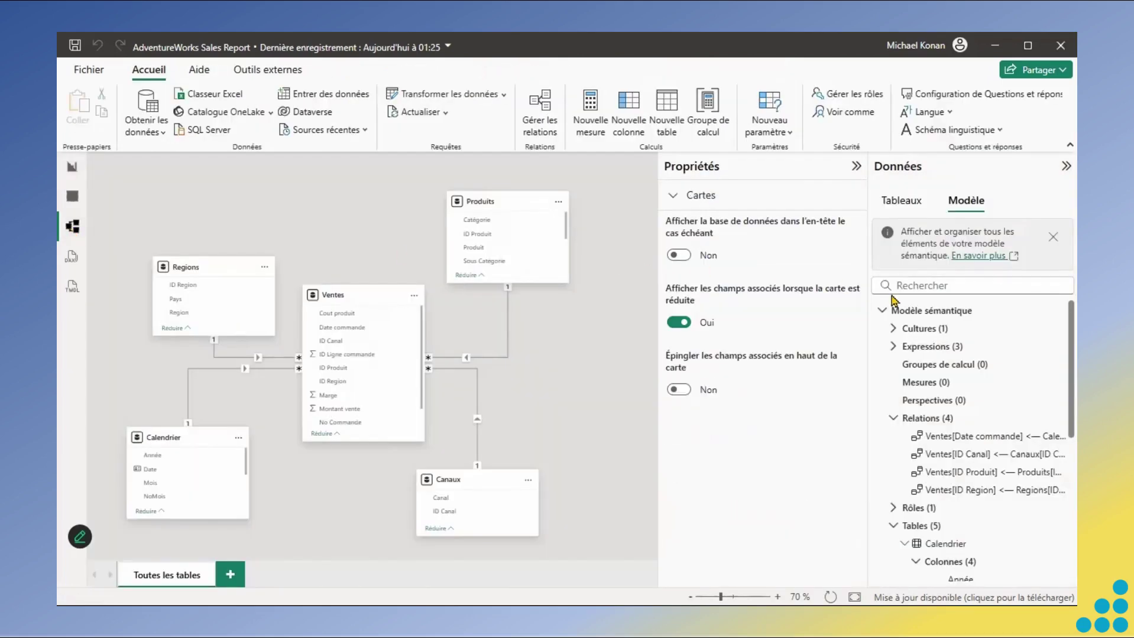
left_click(916, 309)
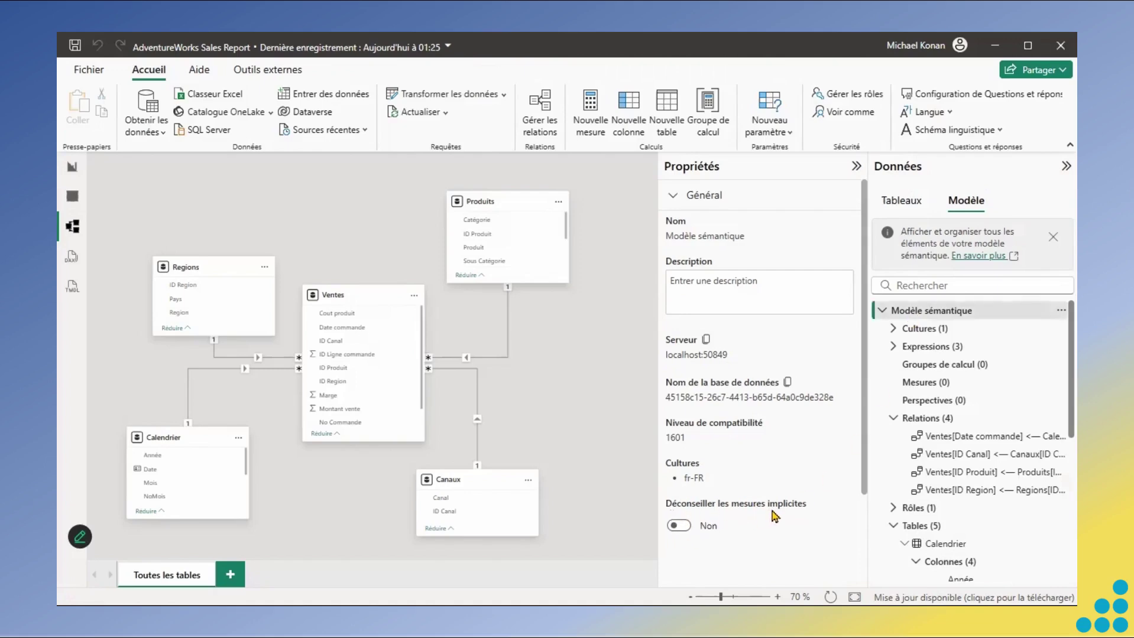
left_click(680, 526)
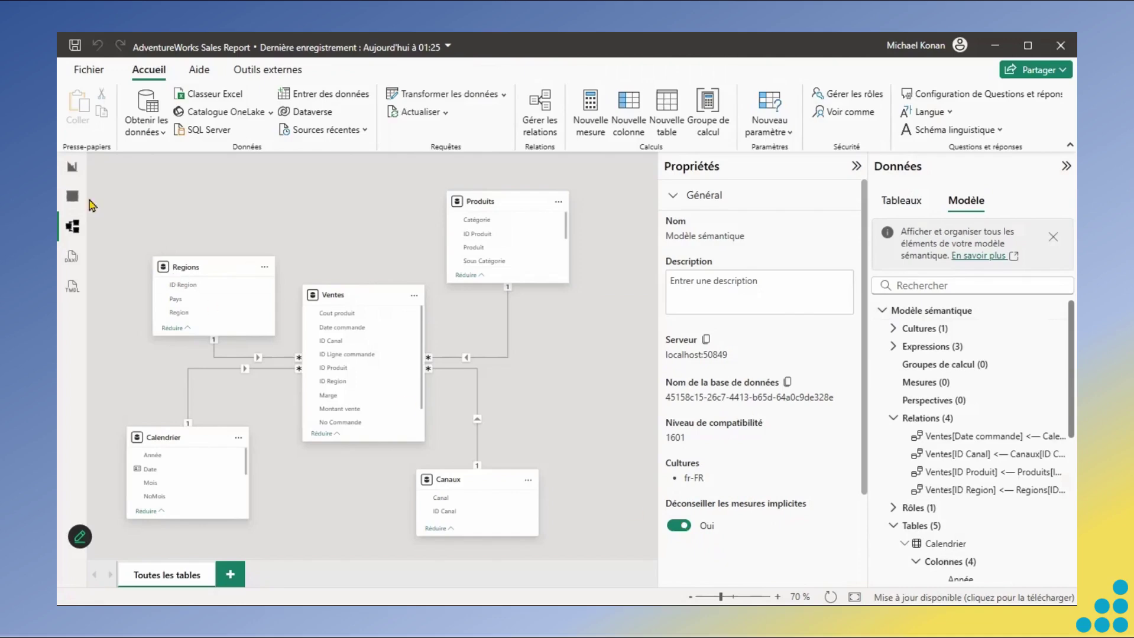
left_click(72, 168)
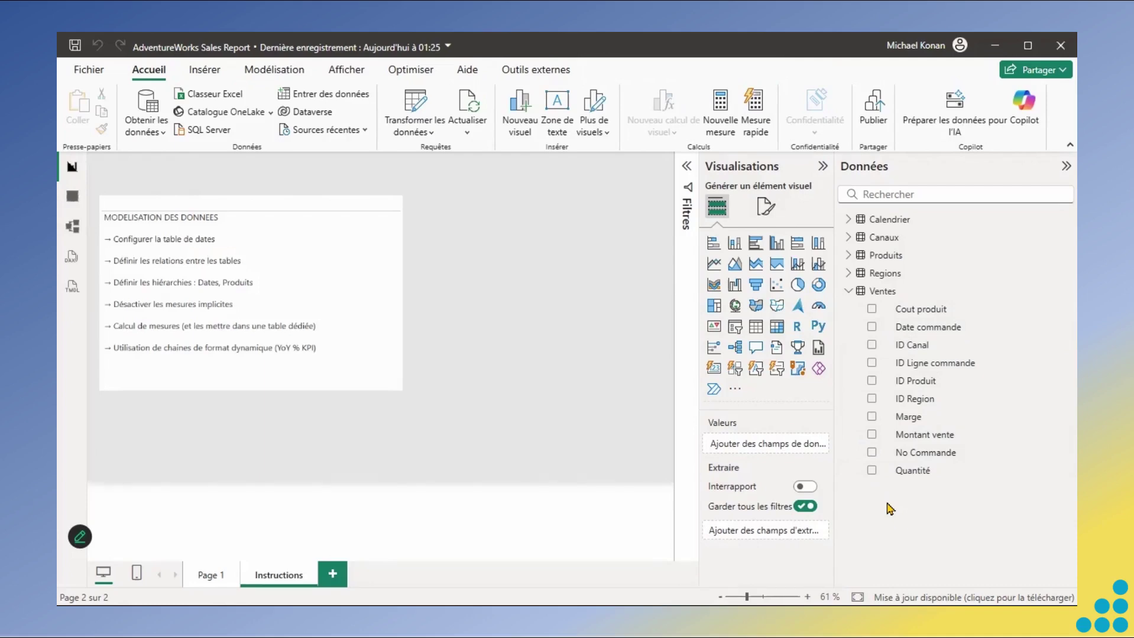
left_click(848, 293)
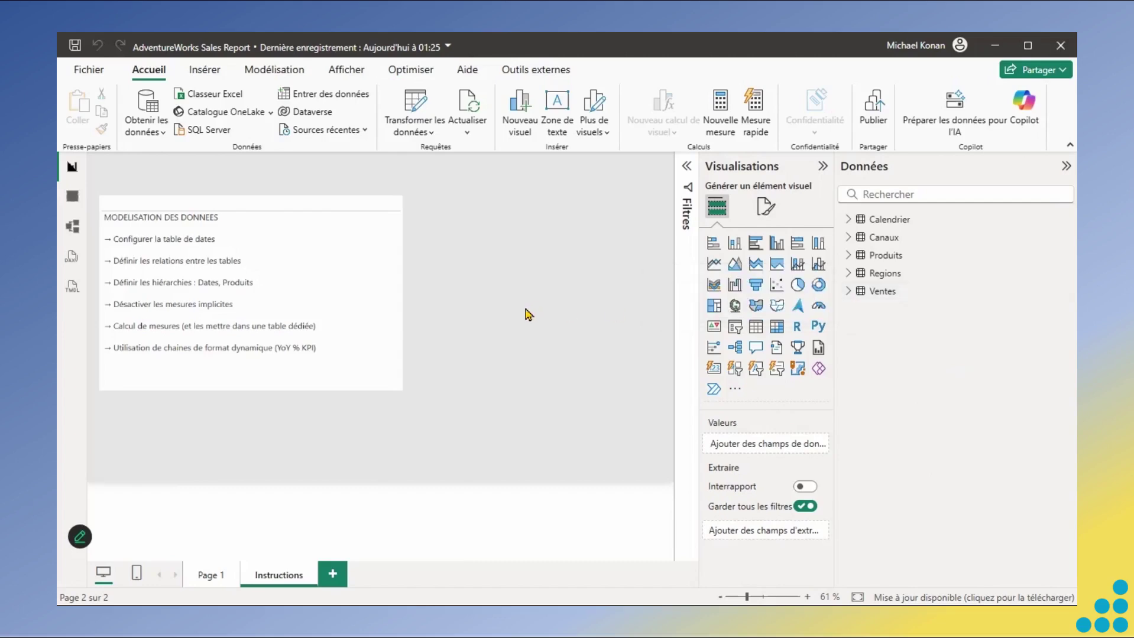
- Switch to the Power BI University lesson page in the browser and look through its DAX code for the measures
key("alt+Tab")
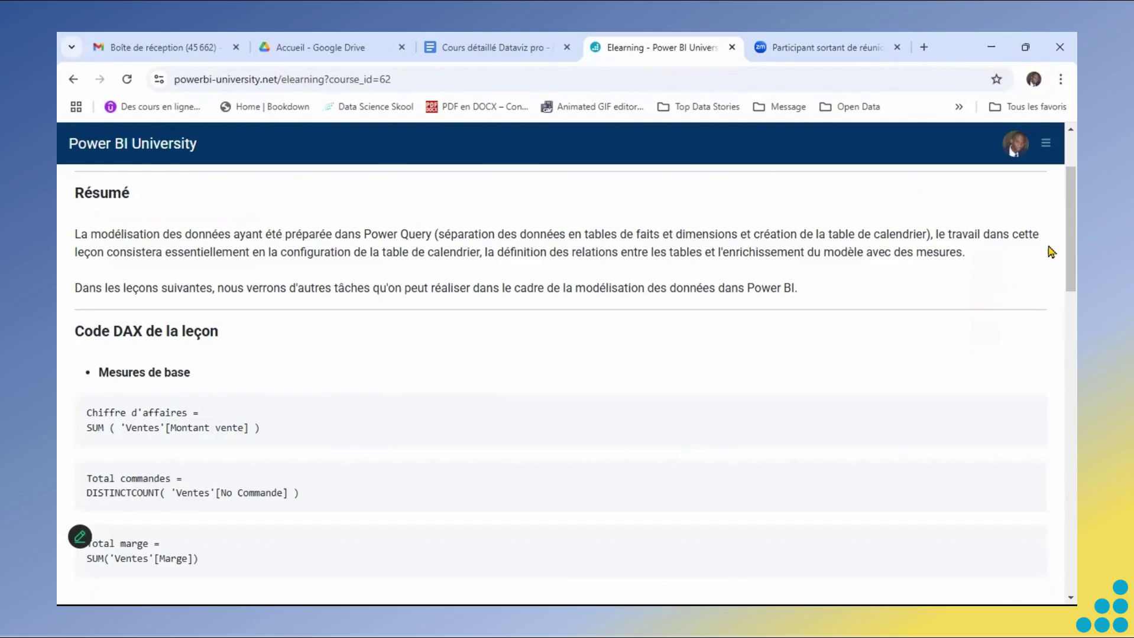
scroll(560, 384, "down", 14)
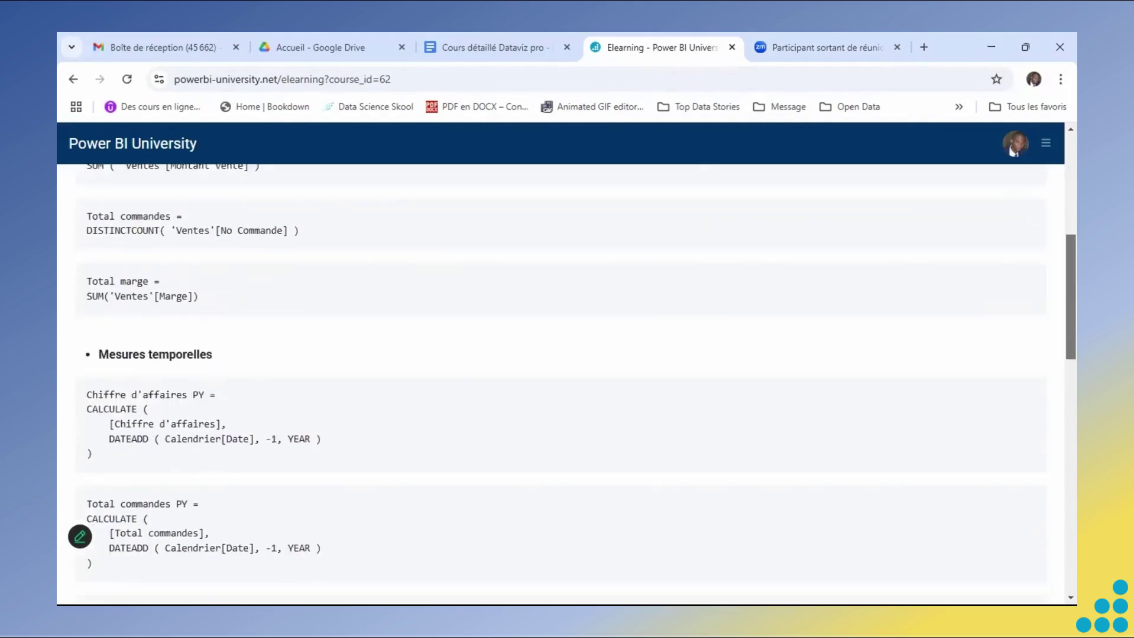
scroll(561, 384, "down", 2)
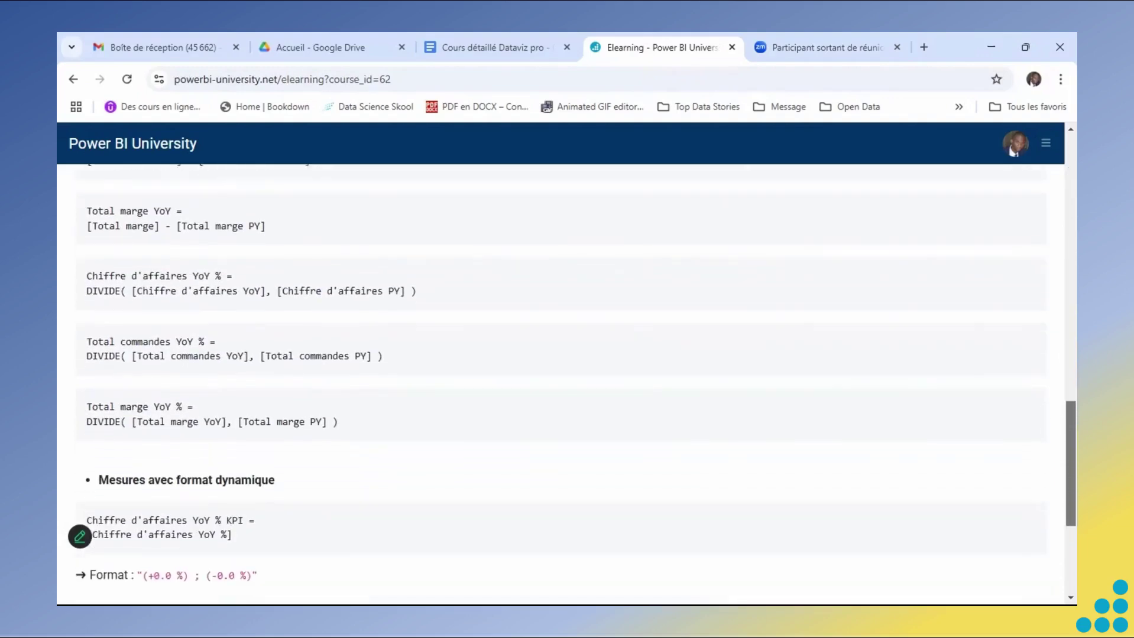
scroll(560, 384, "up", 12)
scroll(560, 385, "up", 4)
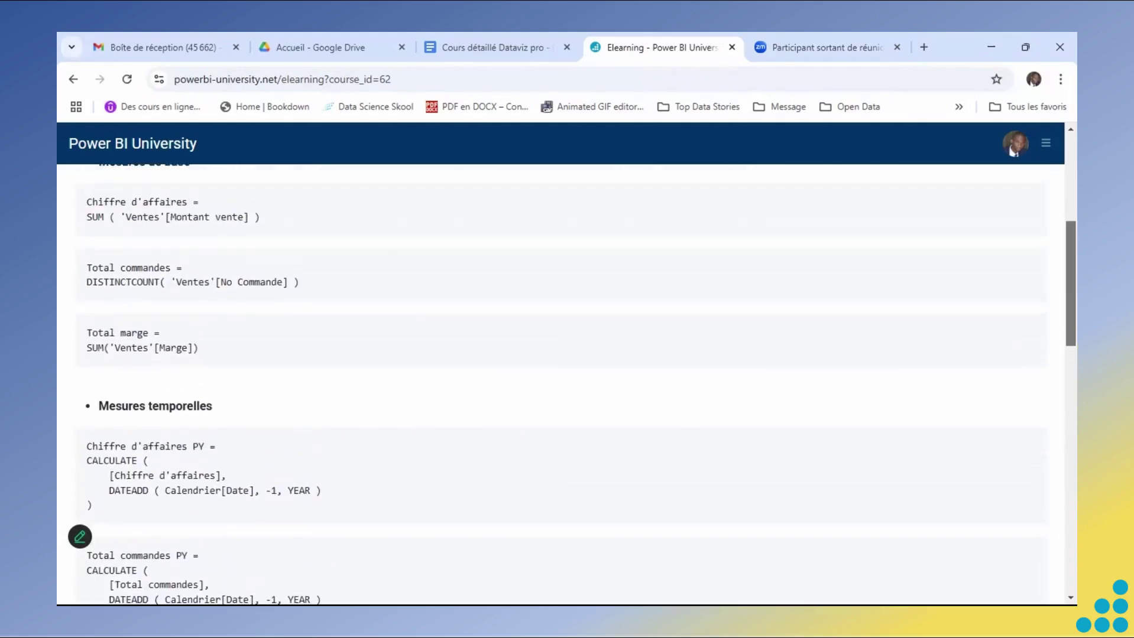
scroll(80, 536, "down", 1)
left_click_drag(1069, 261, 1069, 259)
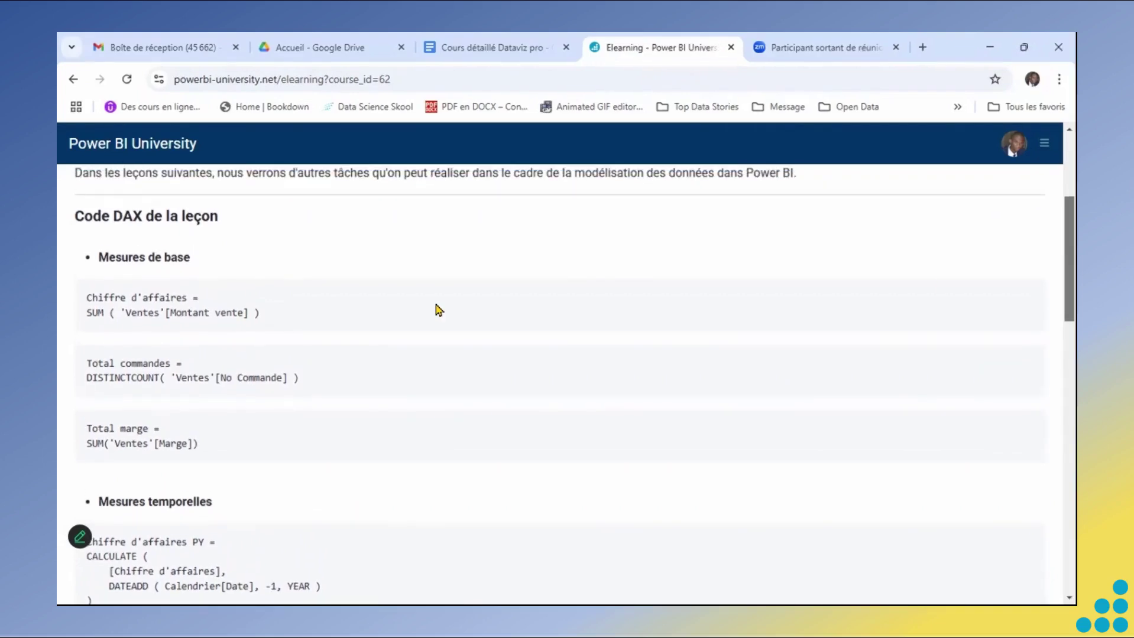
- Copy the lesson's first base measure and create it in Power BI: Chiffre d'affaires = SUM ( 'Ventes'[Montant vente] )
left_click_drag(273, 314, 88, 306)
key("ctrl+c")
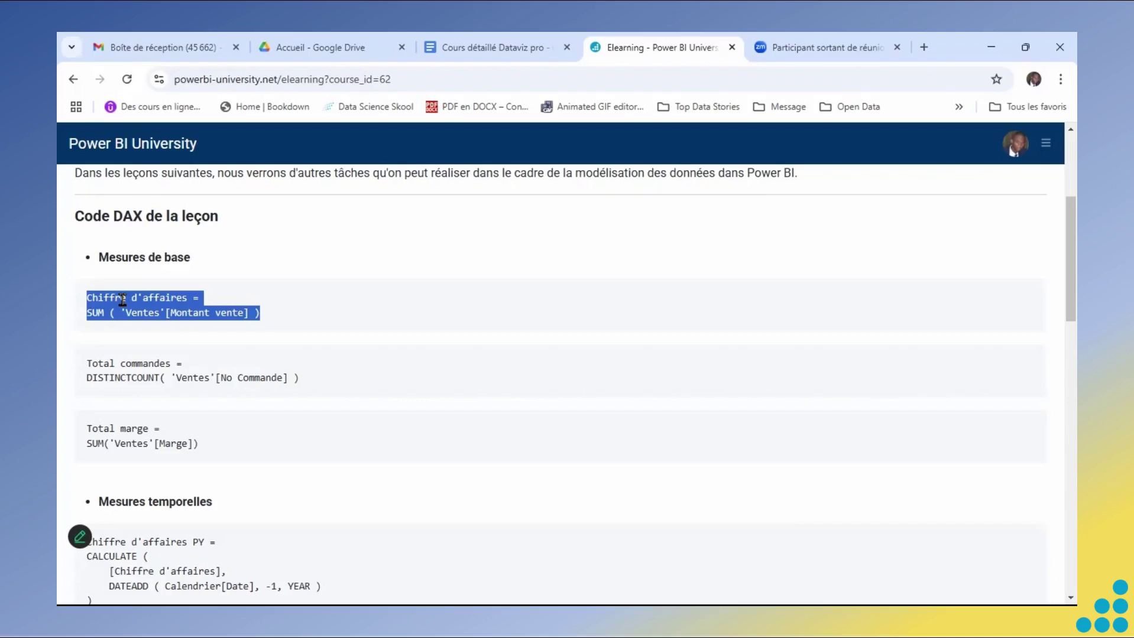
key("alt+Tab")
left_click(717, 109)
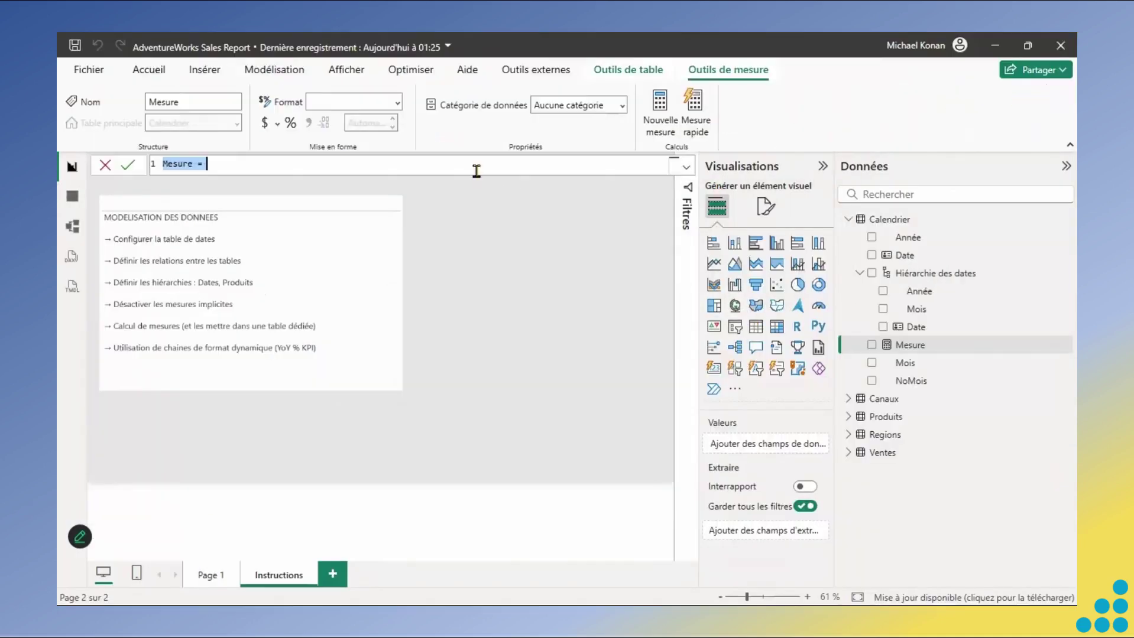
key("ctrl+v")
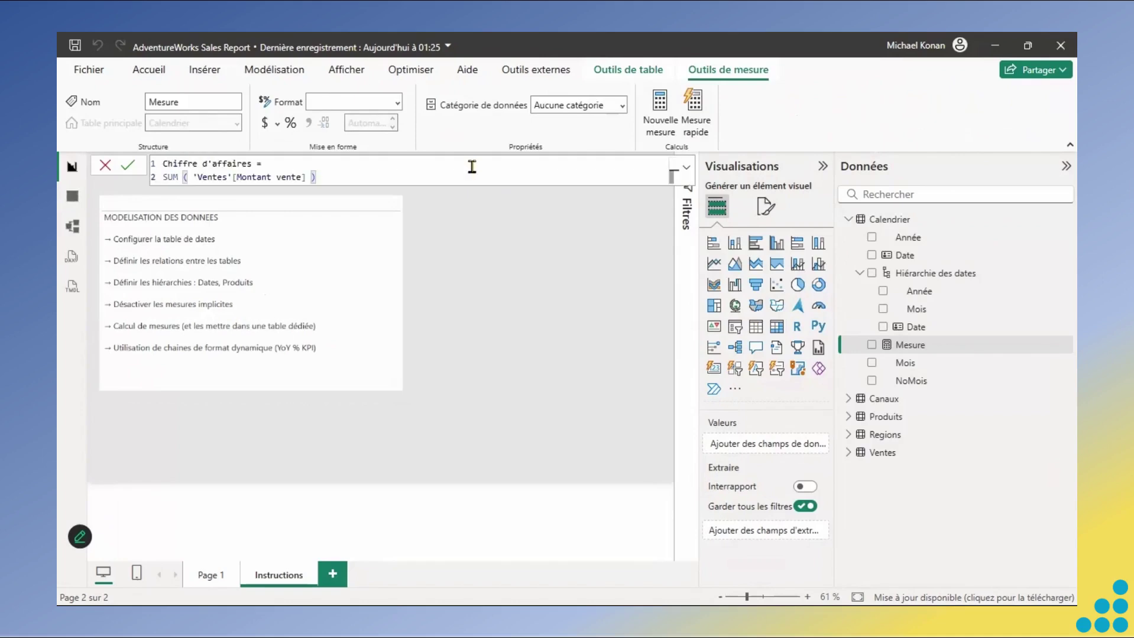
left_click(126, 167)
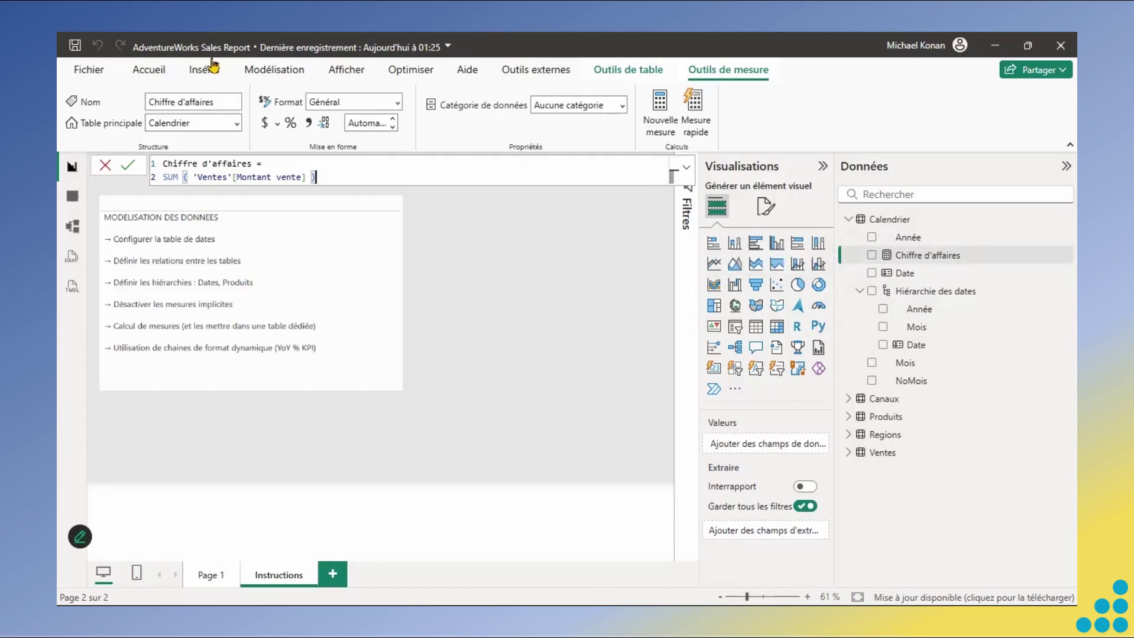
- Create an empty table by entering data, name it Mesures and load it into the model
left_click(165, 74)
left_click(349, 102)
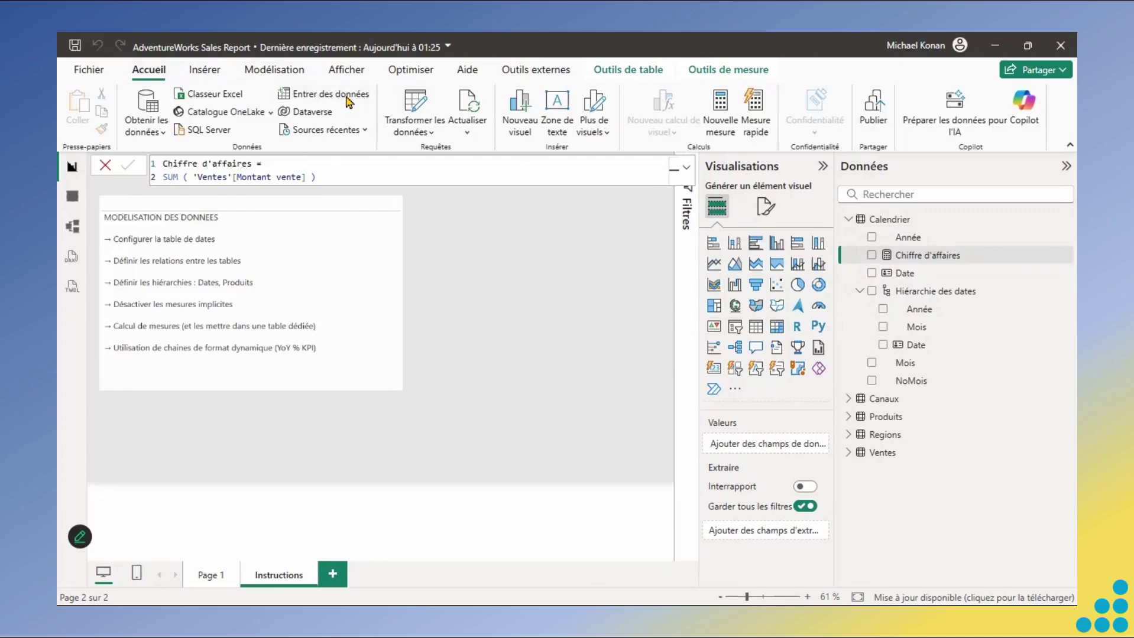
left_click(368, 500)
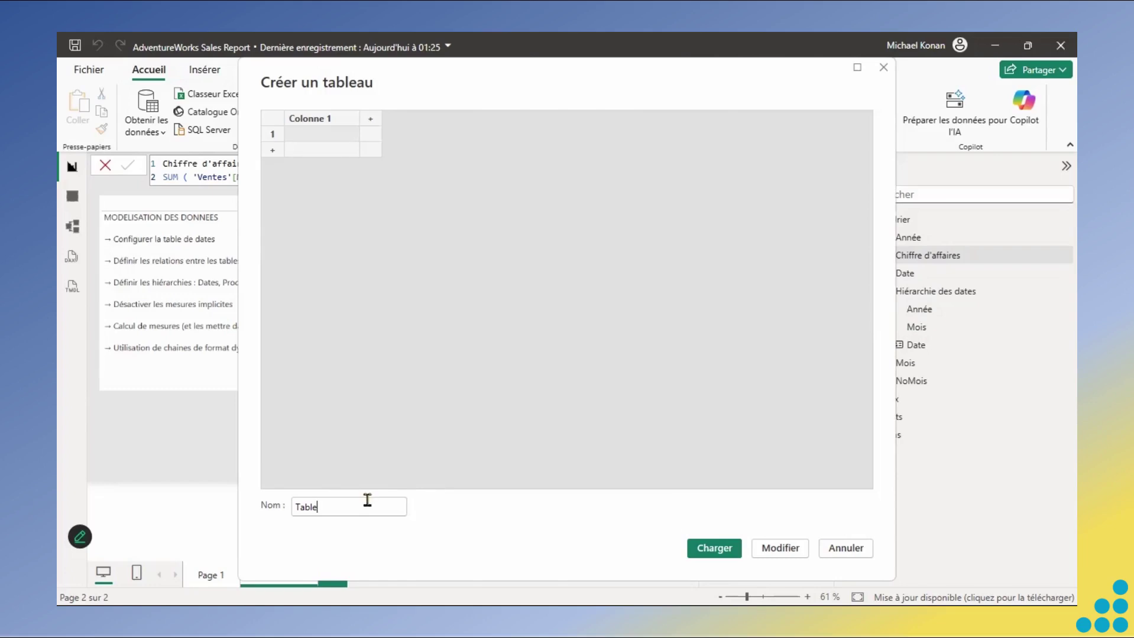
double_click(367, 501)
type("Mesures")
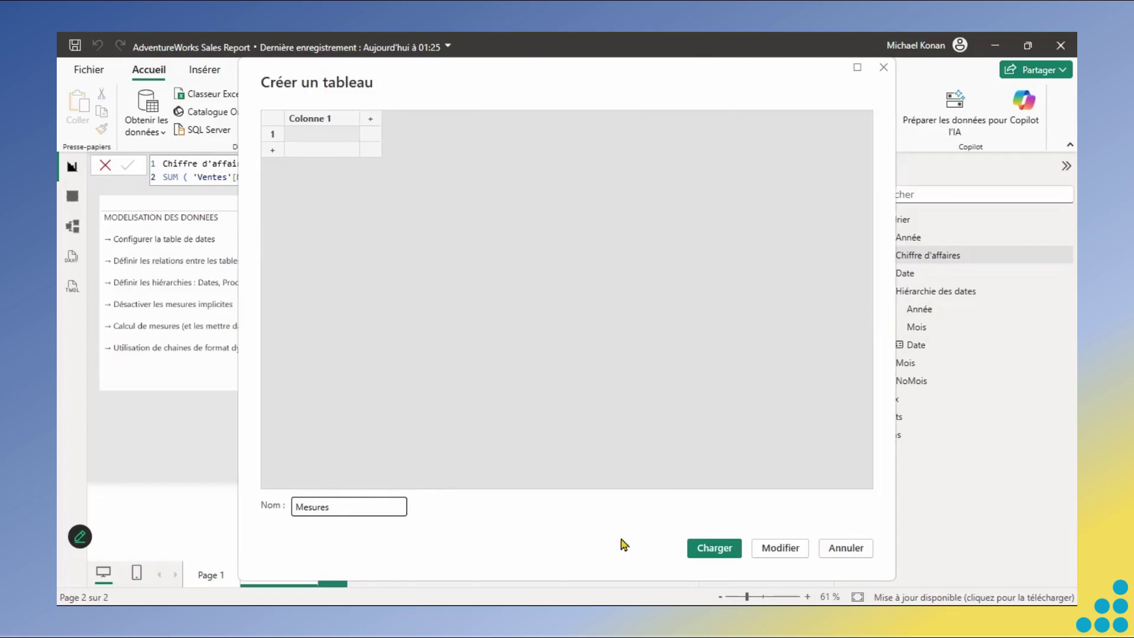
left_click(704, 551)
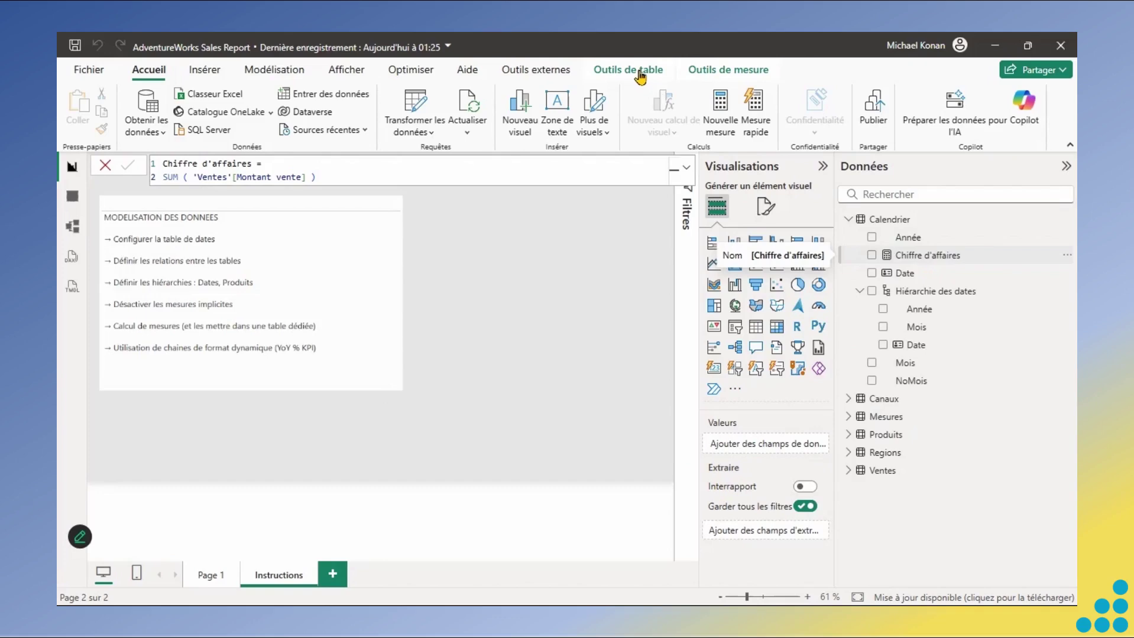
- Move the Chiffre d'affaires measure to the Mesures table and delete Colonne 1 from that table
left_click(728, 69)
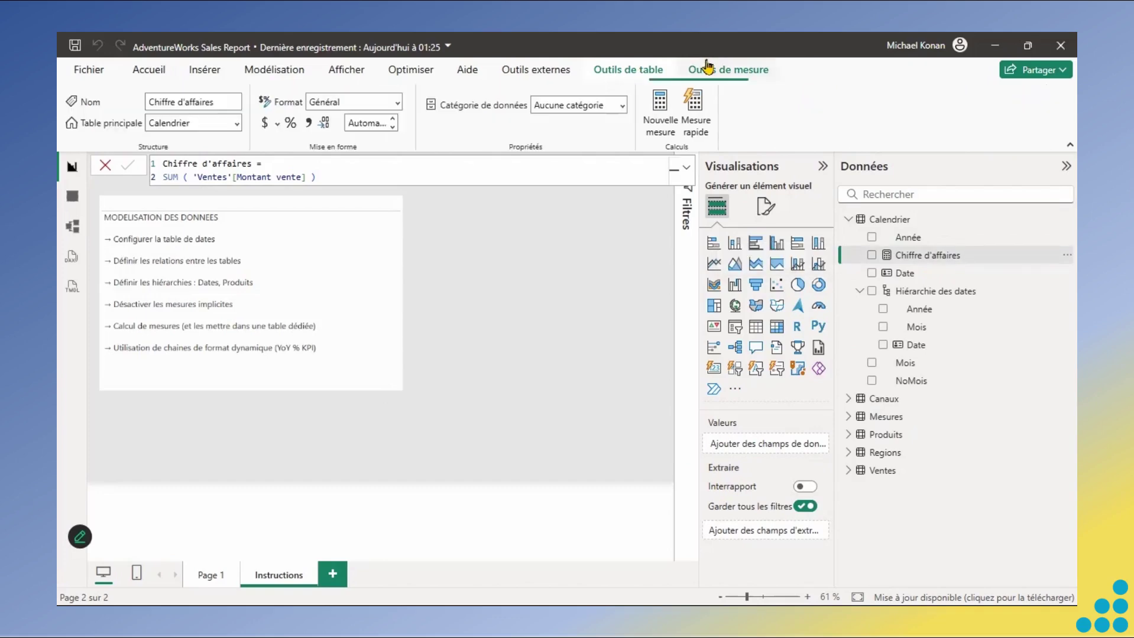
left_click(235, 122)
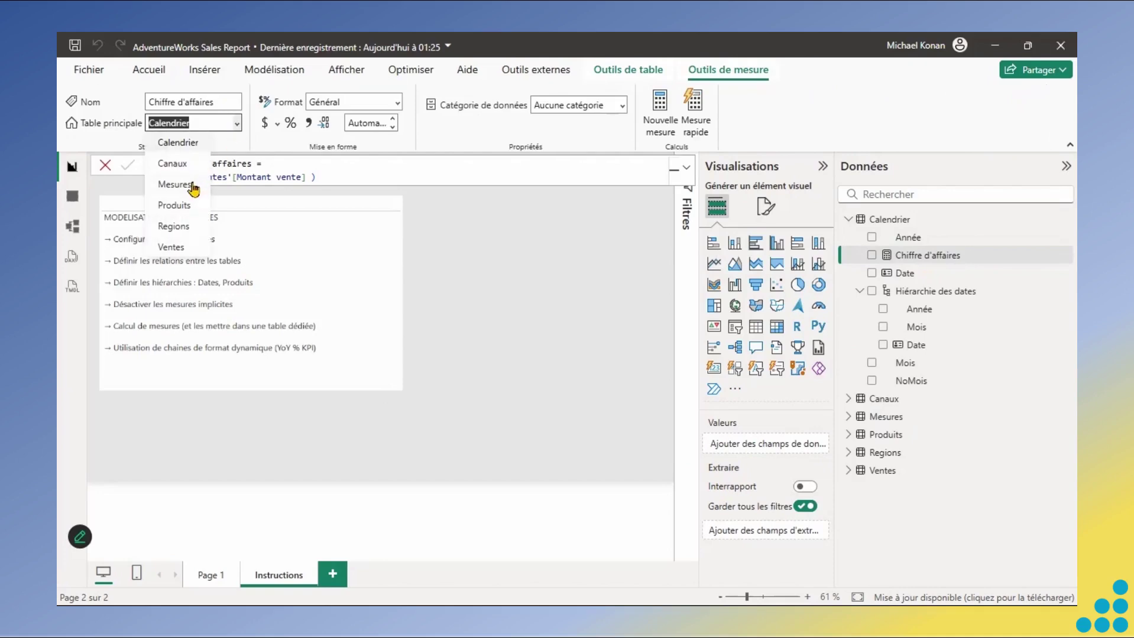
left_click(192, 187)
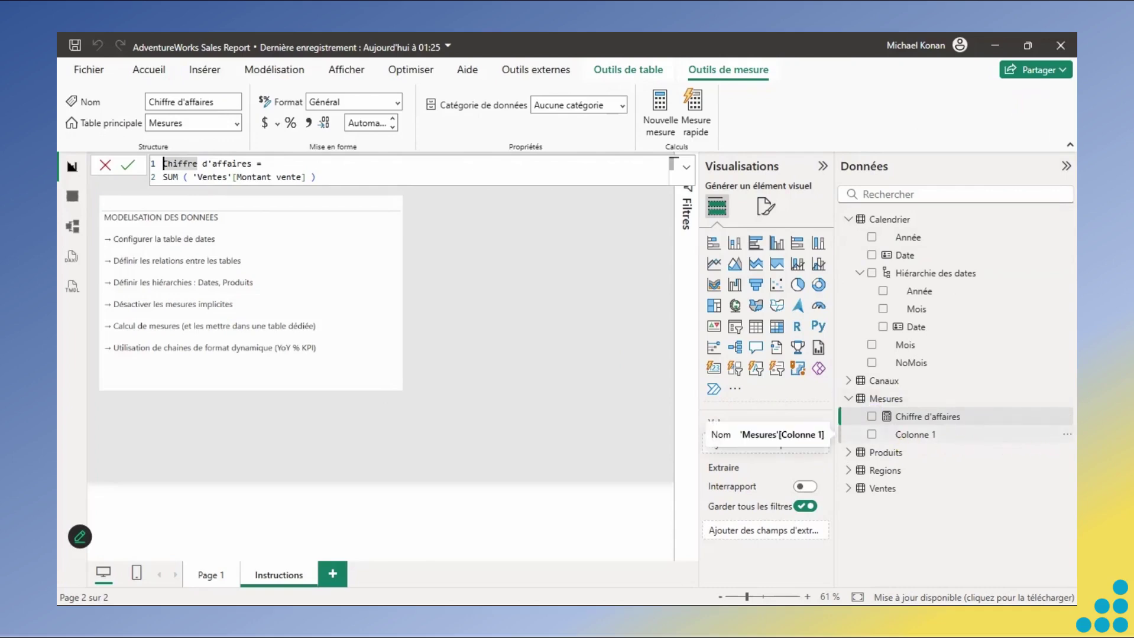
left_click(1067, 434)
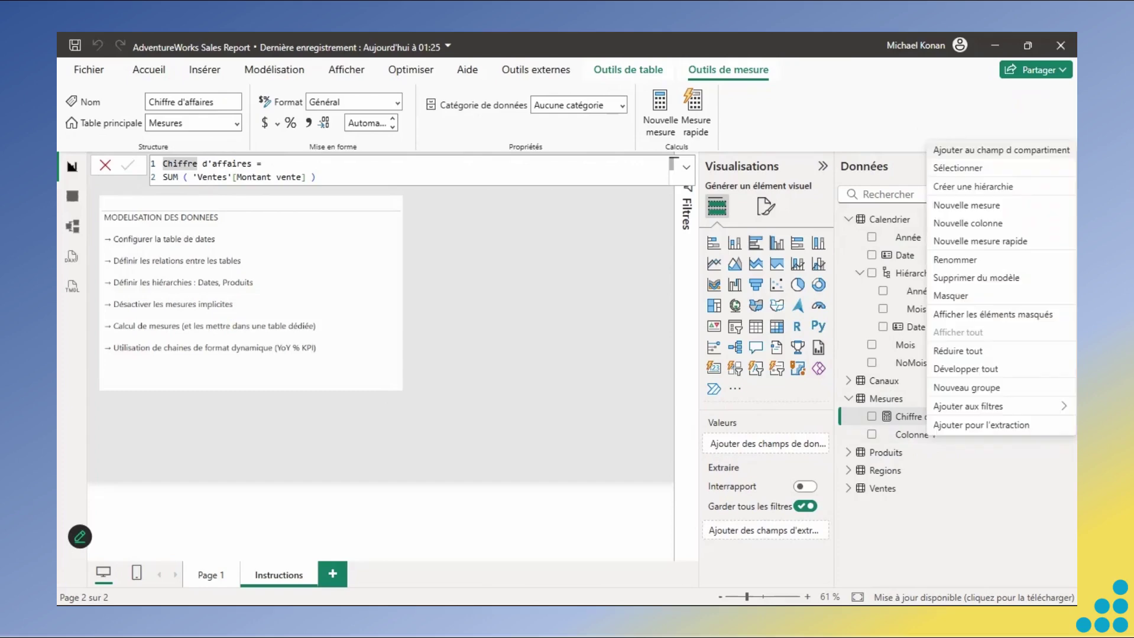
left_click(954, 283)
left_click(635, 359)
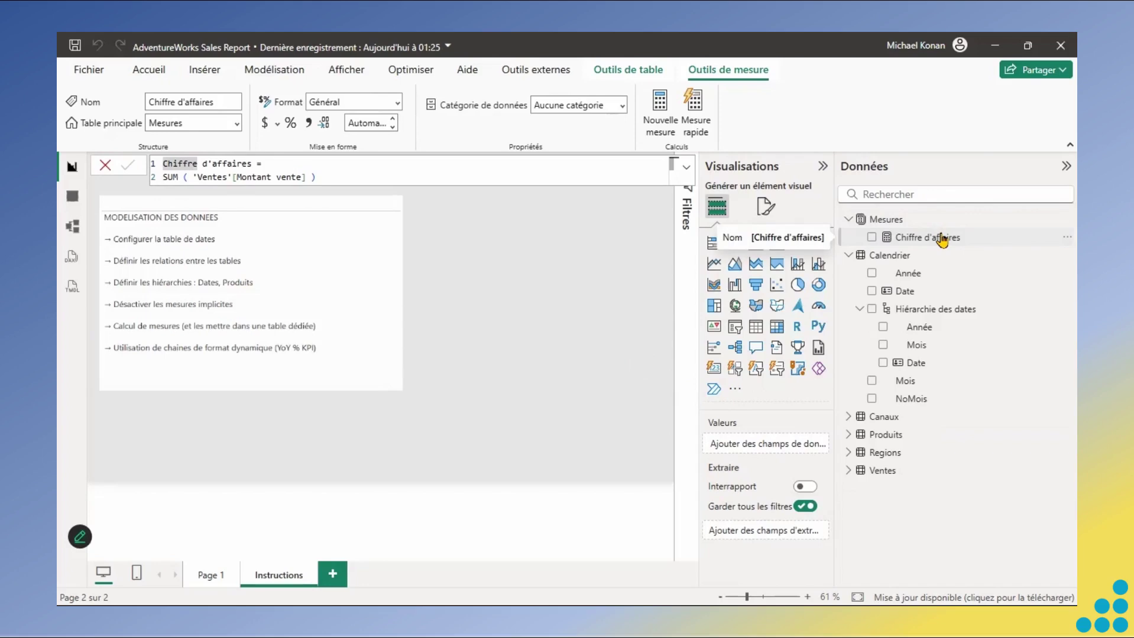
- Add the measure Total commandes = DISTINCTCOUNT( 'Ventes'[No Commande] ) to the Mesures table, using the code from the lesson page
left_click(887, 220)
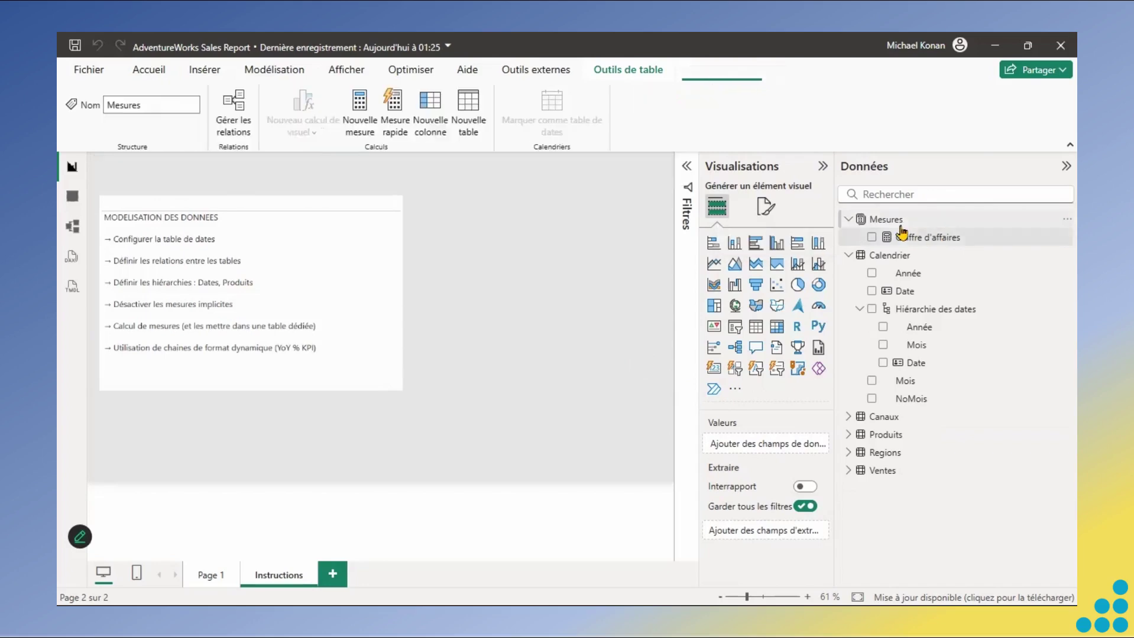
left_click_drag(303, 383, 81, 376)
key("ctrl+c")
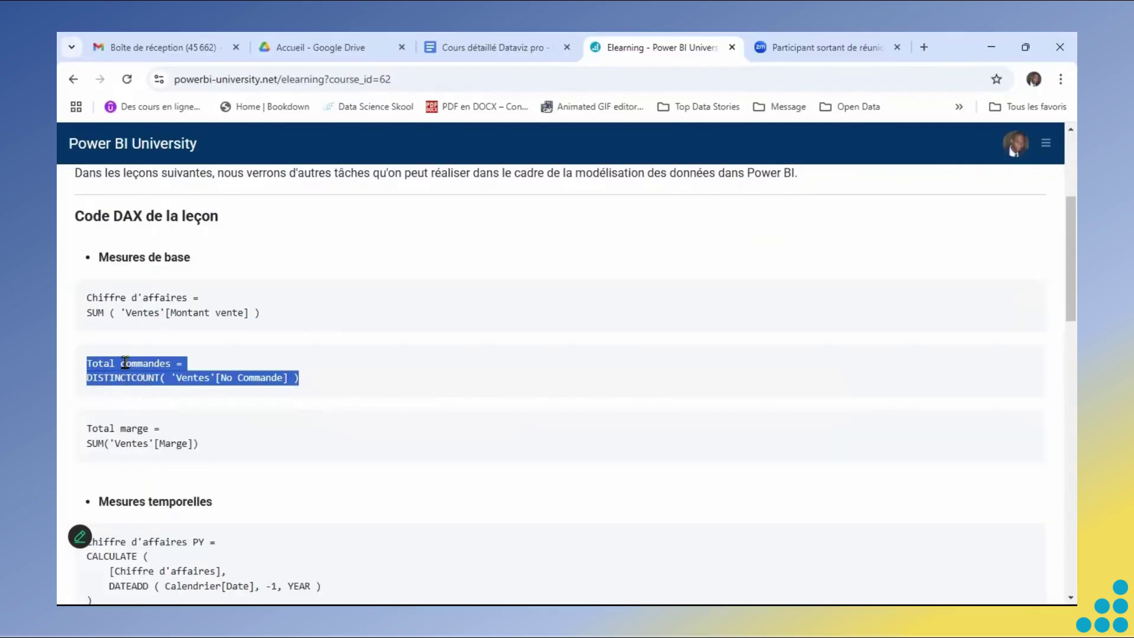
key("alt+Tab")
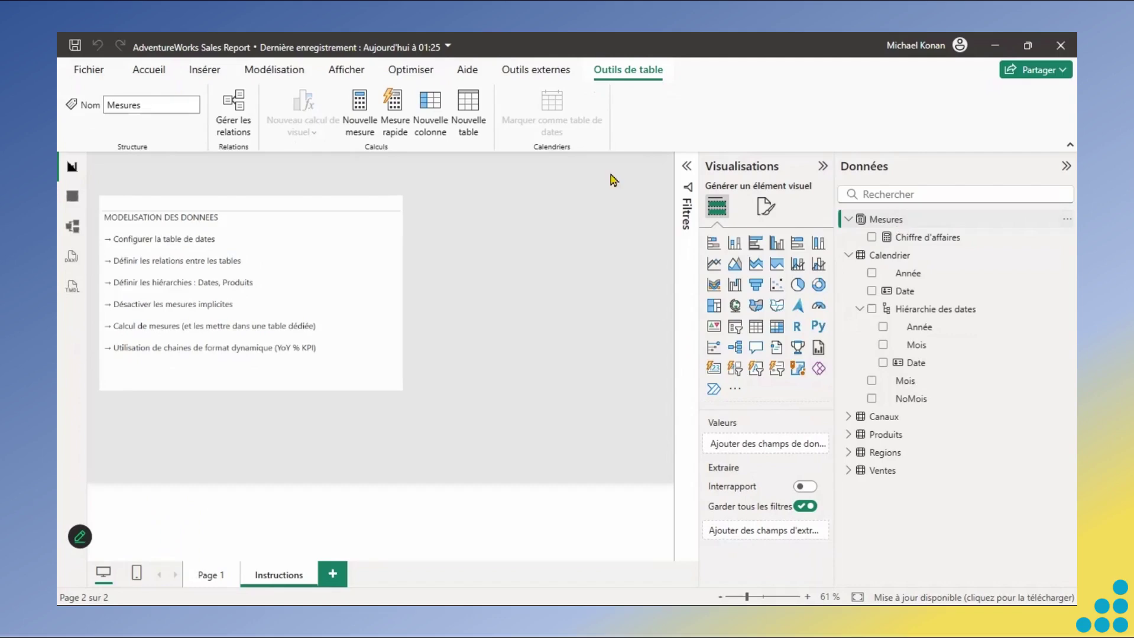
left_click(359, 107)
key("ctrl+v")
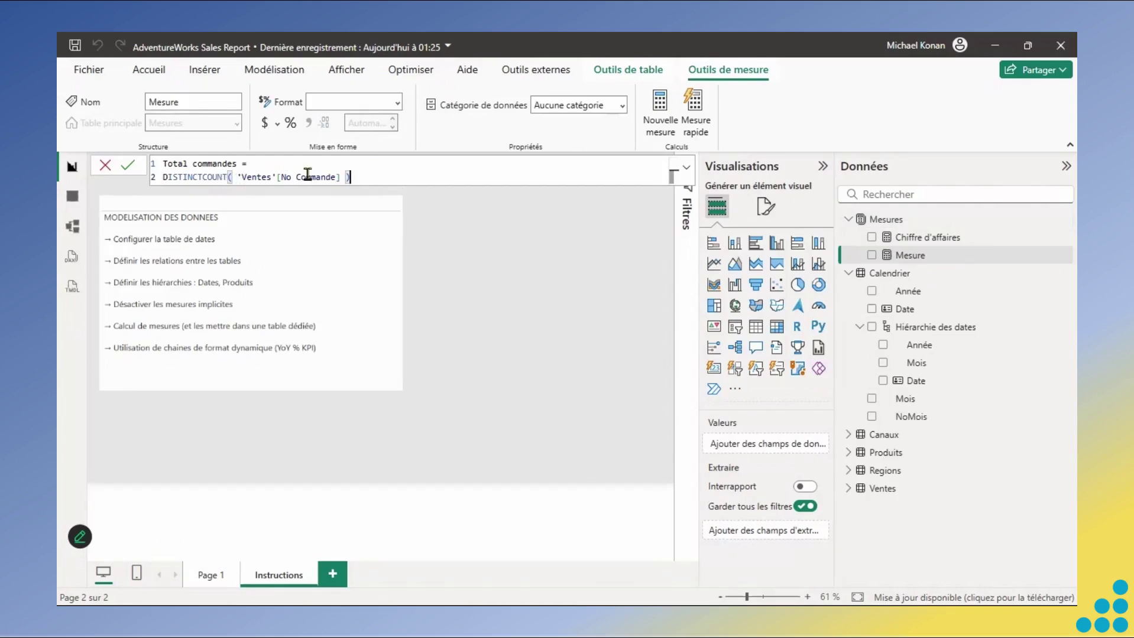
left_click(127, 167)
- Copy the Total marge code from the lesson page and create the measure Total marge = SUM('Ventes'[Marge]) in Mesures
key("alt+Tab")
left_click_drag(198, 444, 87, 438)
key("ctrl+c")
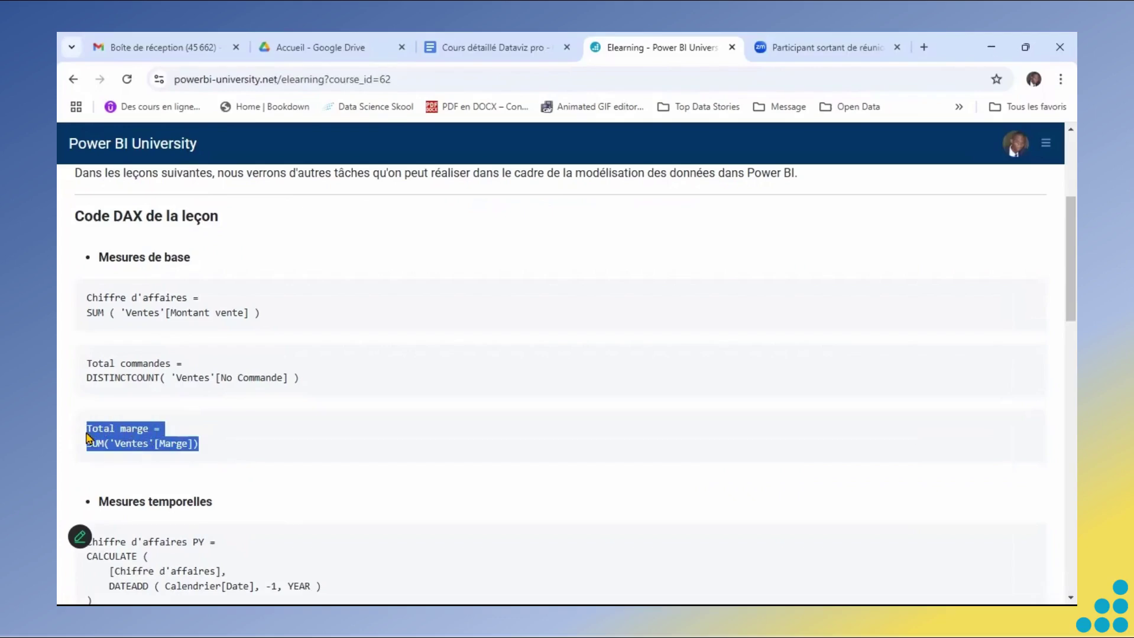
key("alt+Tab")
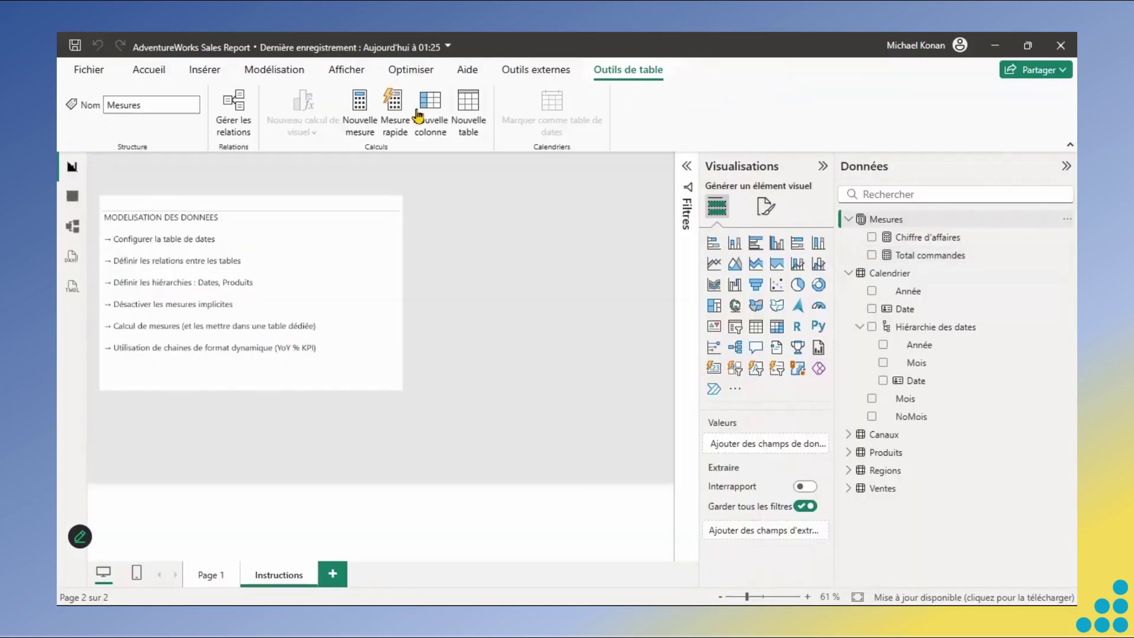
left_click(358, 122)
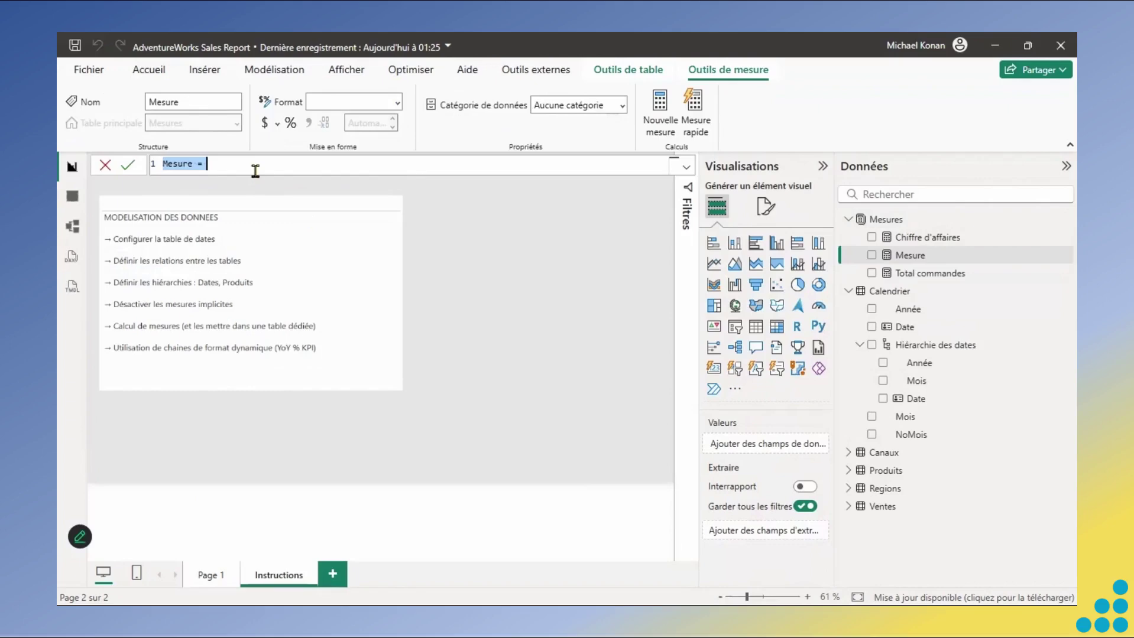
key("ctrl+v")
left_click(123, 173)
- Create the measure Chiffre d'affaires PY = CALCULATE ( [Chiffre d'affaires], DATEADD ( Calendrier[Date], -1, YEAR ) ) in Mesures, using the lesson page's code
key("alt+Tab")
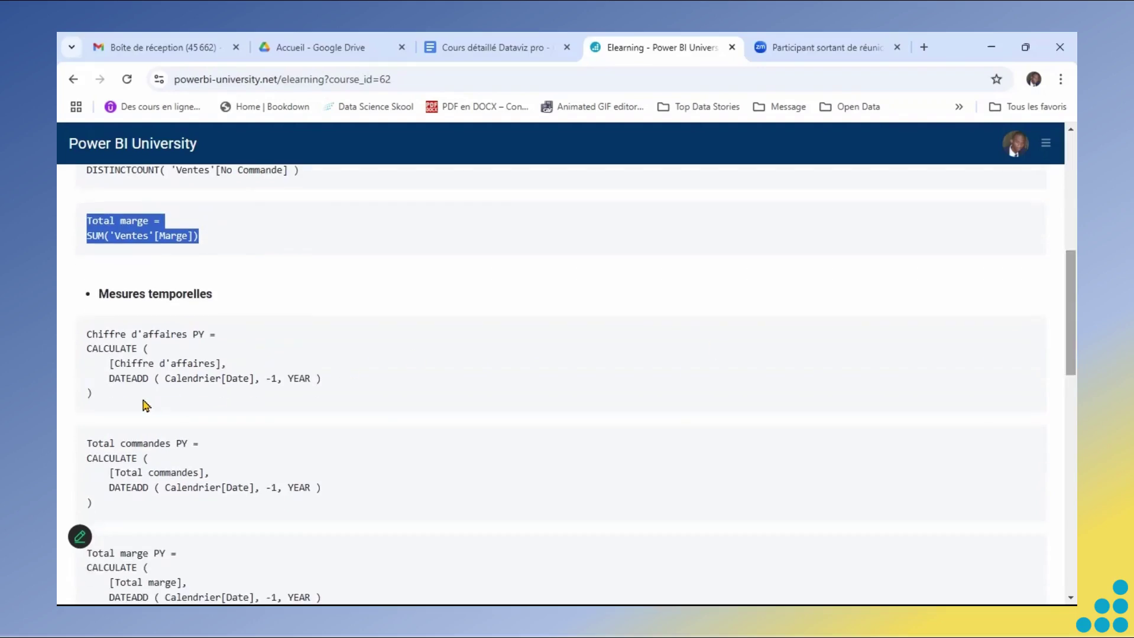
left_click_drag(112, 397, 83, 346)
key("ctrl+c")
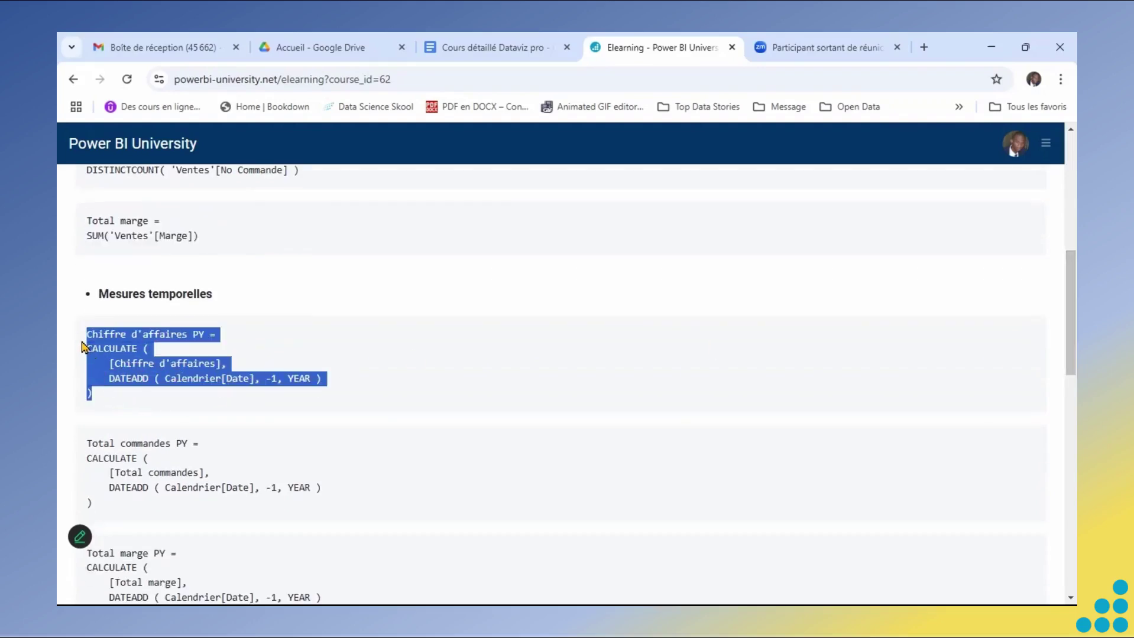
key("alt+Tab")
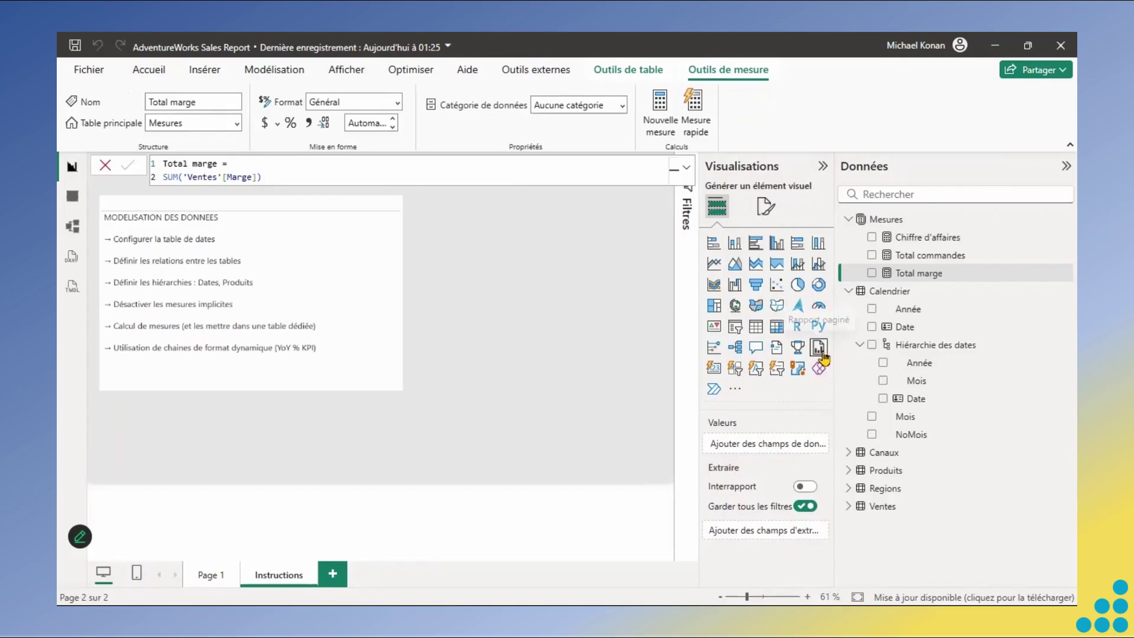
left_click(896, 223)
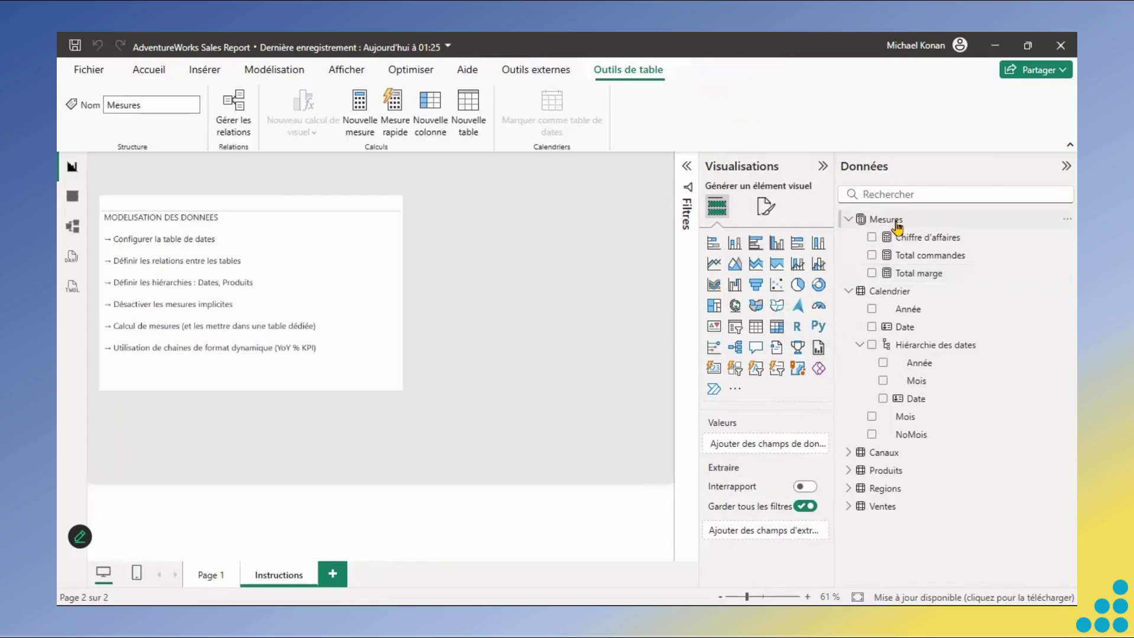
left_click(360, 113)
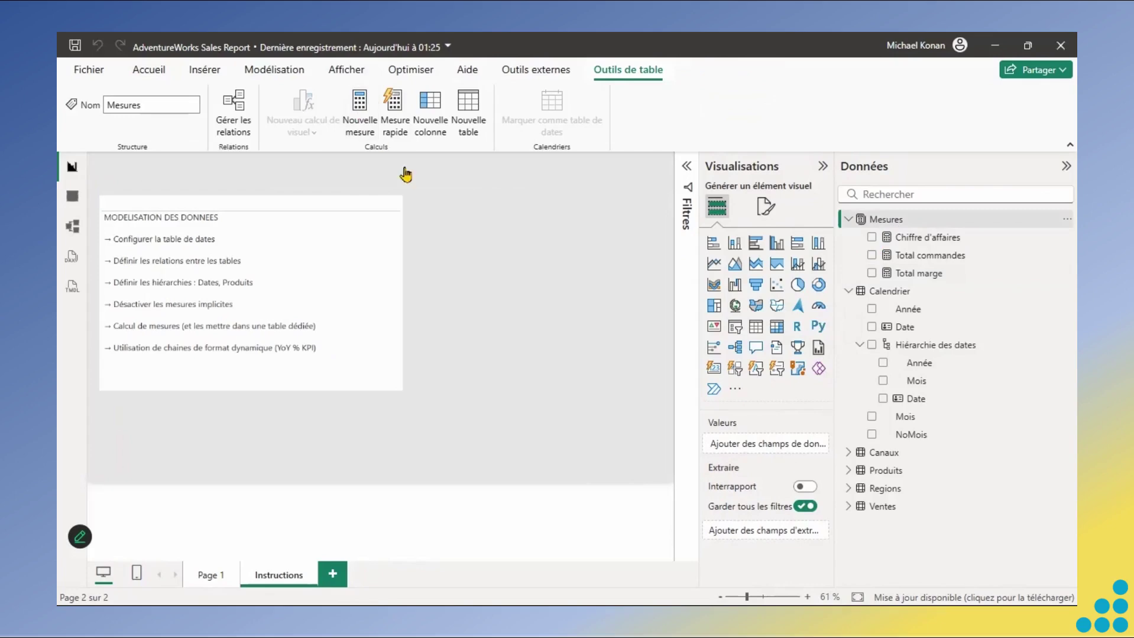
key("ctrl+v")
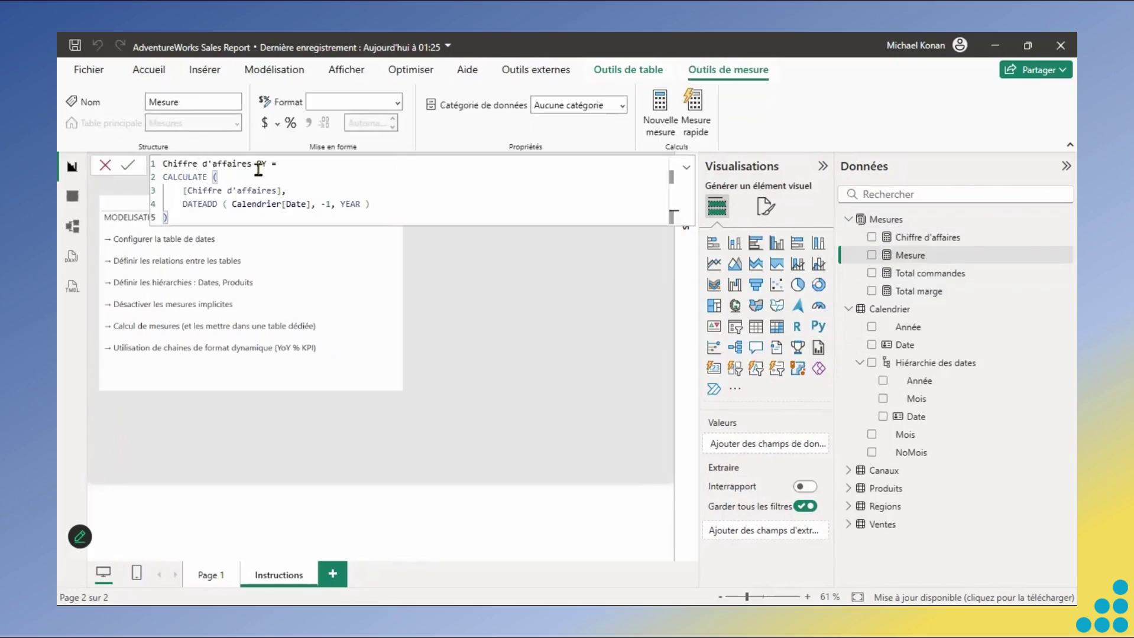
left_click(126, 165)
- Copy the Total commandes PY code from the lesson page and create that measure in Mesures, shifting [Total commandes] by -1 YEAR with DATEADD
key("alt+Tab")
left_click_drag(92, 504, 86, 444)
key("ctrl+c")
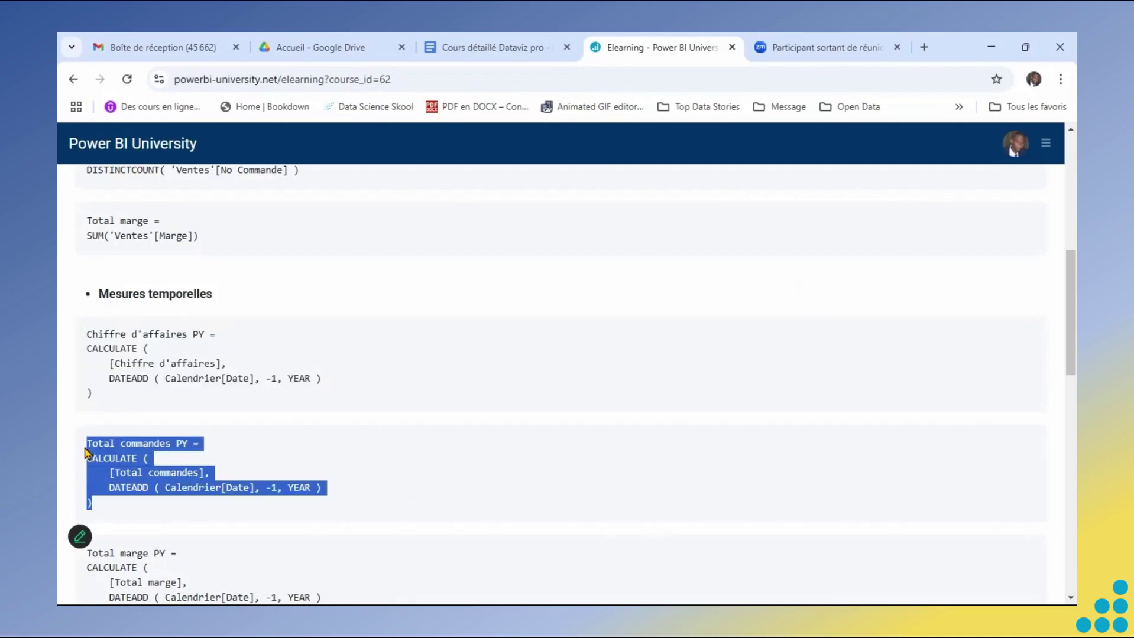
key("alt+Tab")
left_click(359, 112)
key("ctrl+v")
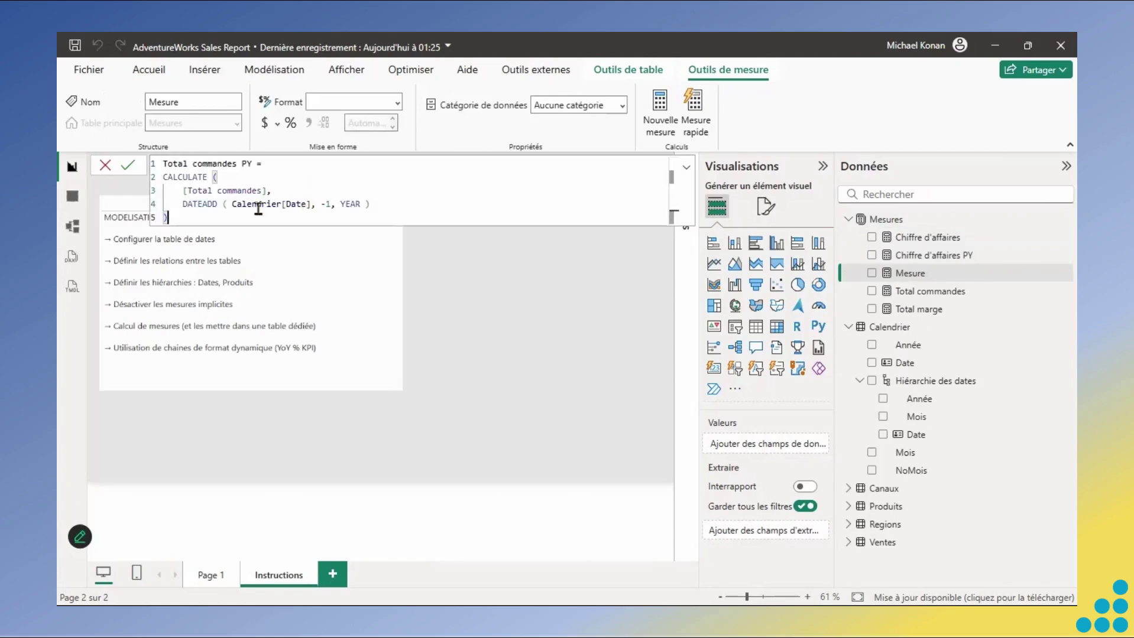
left_click(130, 169)
- Add the measure Total marge PY = CALCULATE ( [Total marge], DATEADD ( Calendrier[Date], -1, YEAR ) ) to Mesures from the lesson page's code
key("alt+Tab")
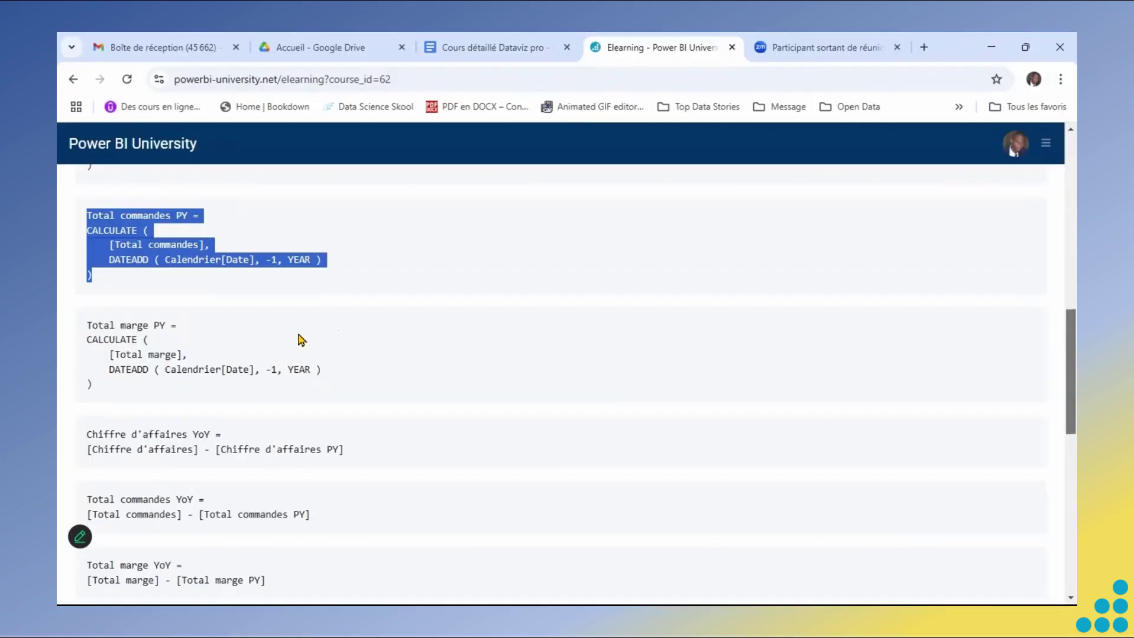
left_click_drag(105, 390, 83, 324)
key("ctrl+c")
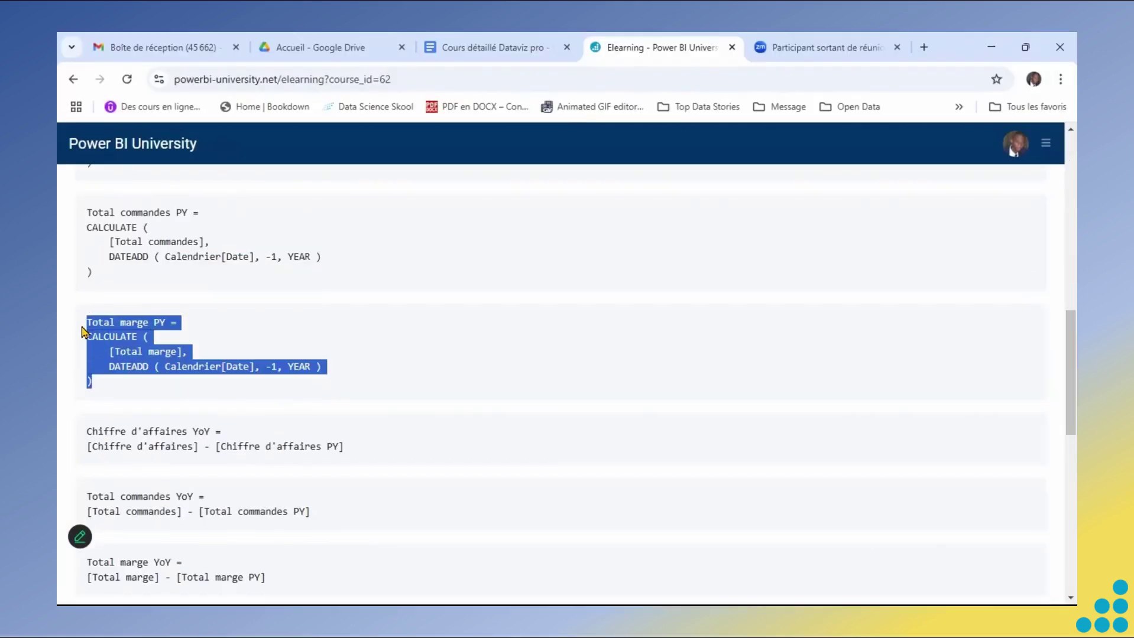
key("alt+Tab")
left_click(898, 226)
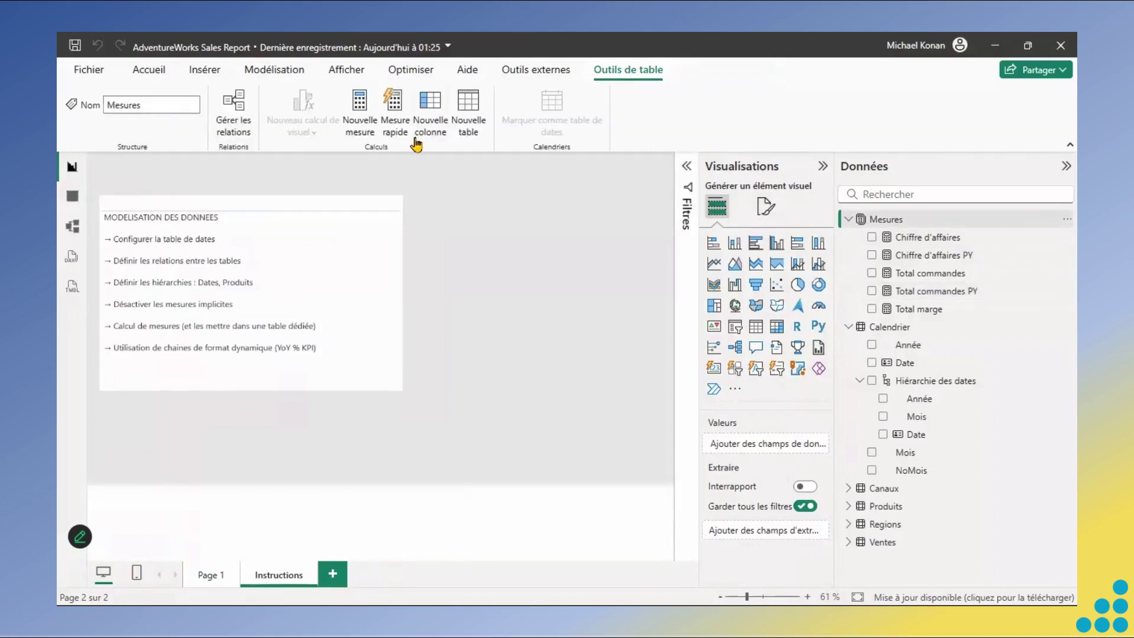
left_click(359, 108)
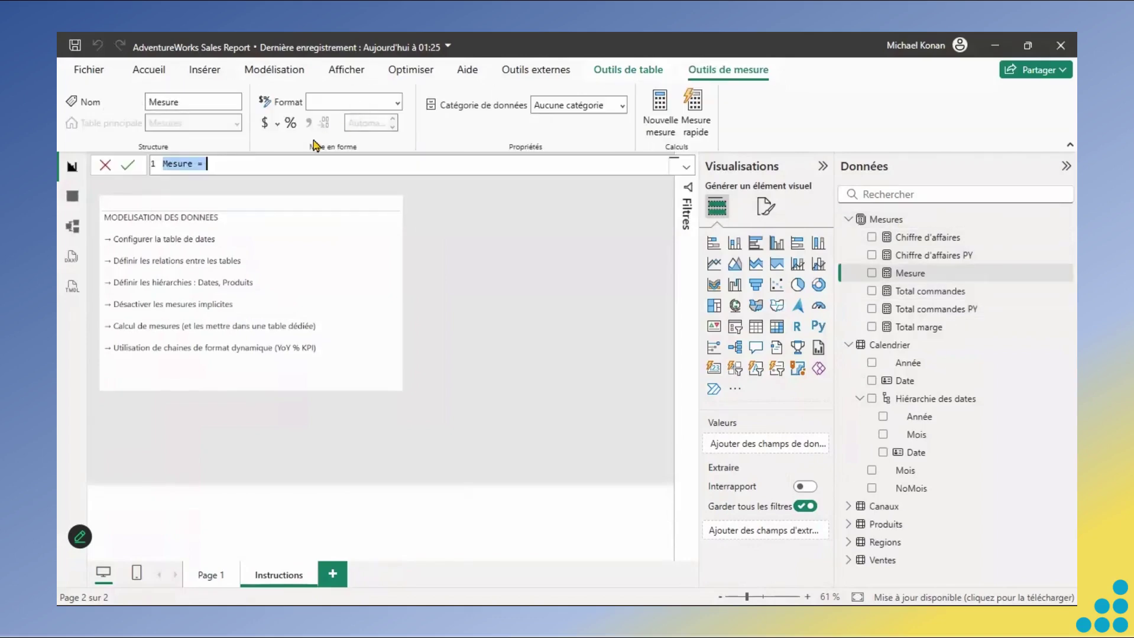
key("ctrl+v")
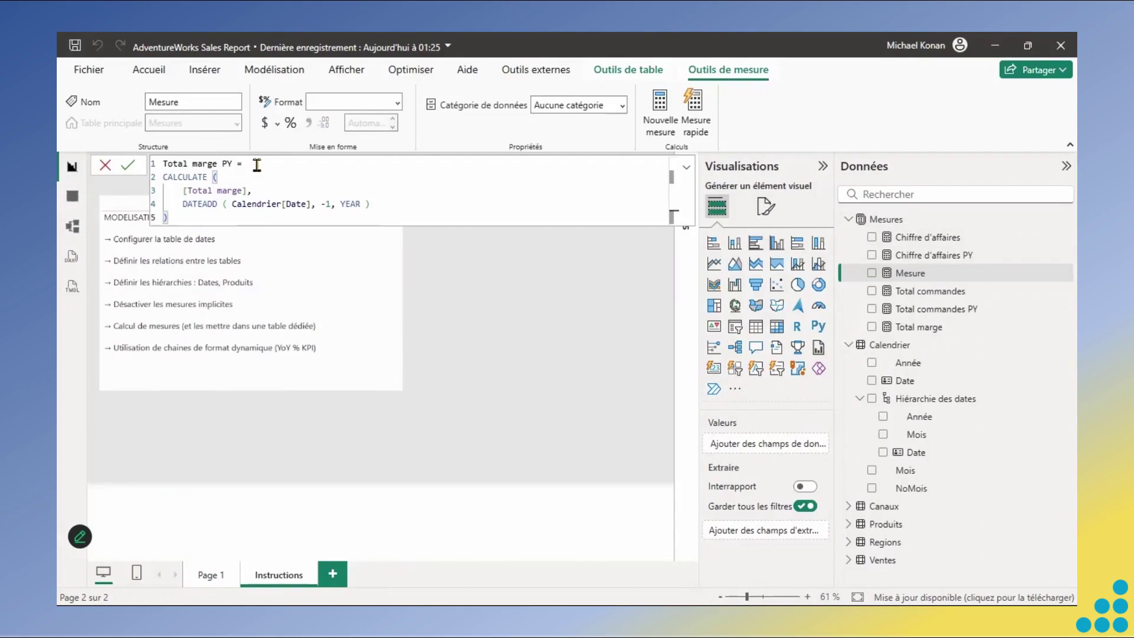
left_click(131, 172)
- Create the measure Chiffre d'affaires YoY = [Chiffre d'affaires] - [Chiffre d'affaires PY] in the Mesures table, using the code from the lesson page
key("alt+Tab")
left_click_drag(344, 447, 87, 441)
key("ctrl+c")
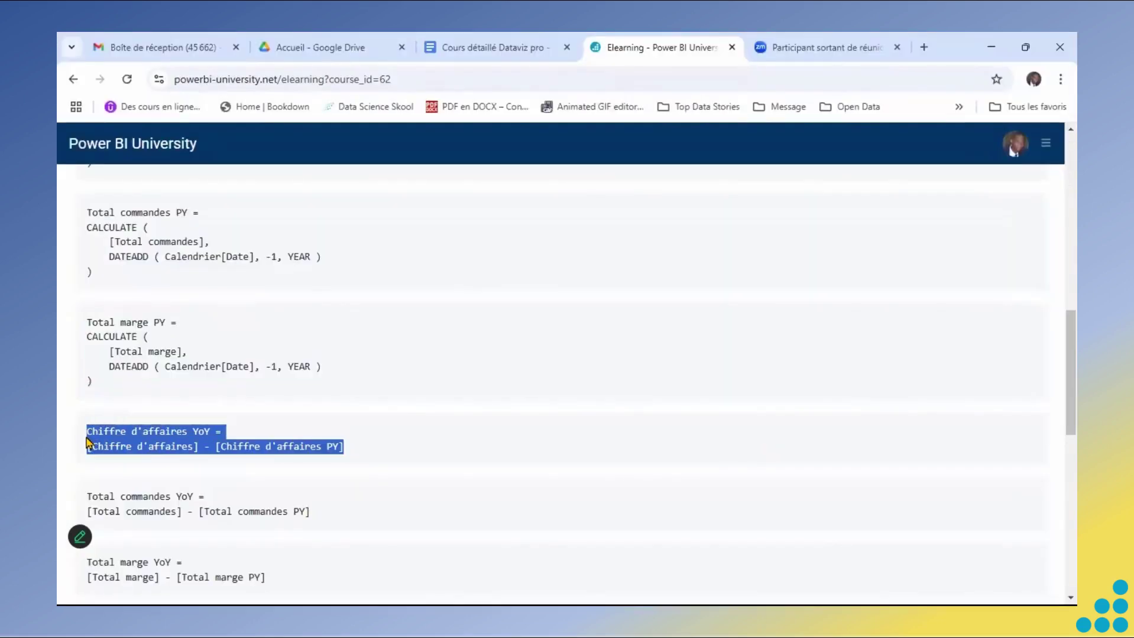
key("alt+Tab")
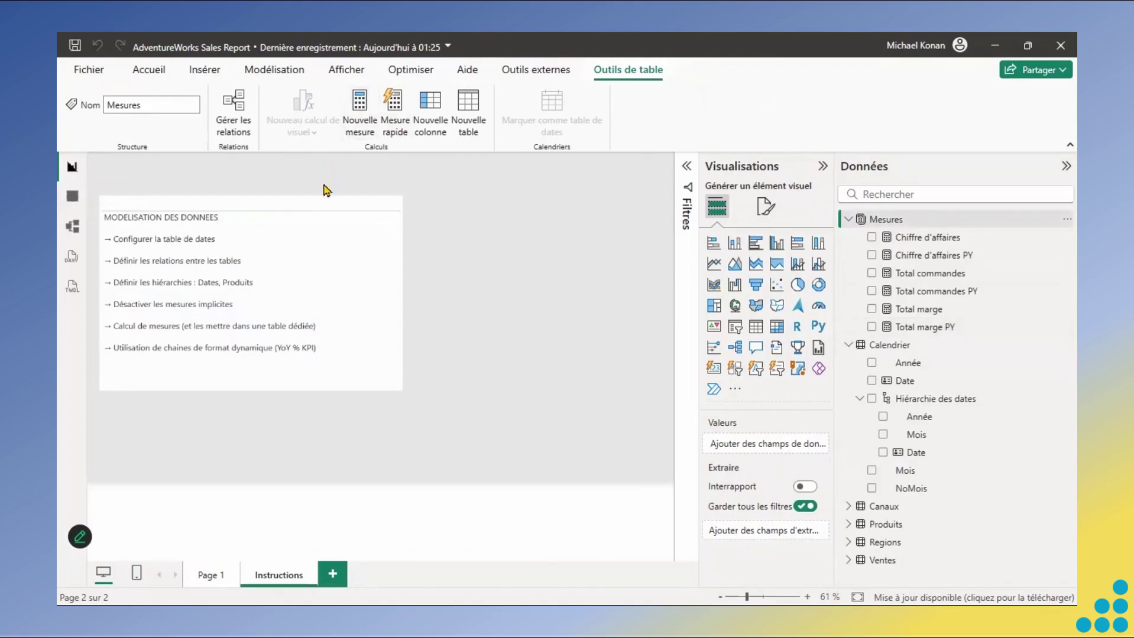
key("ctrl+v")
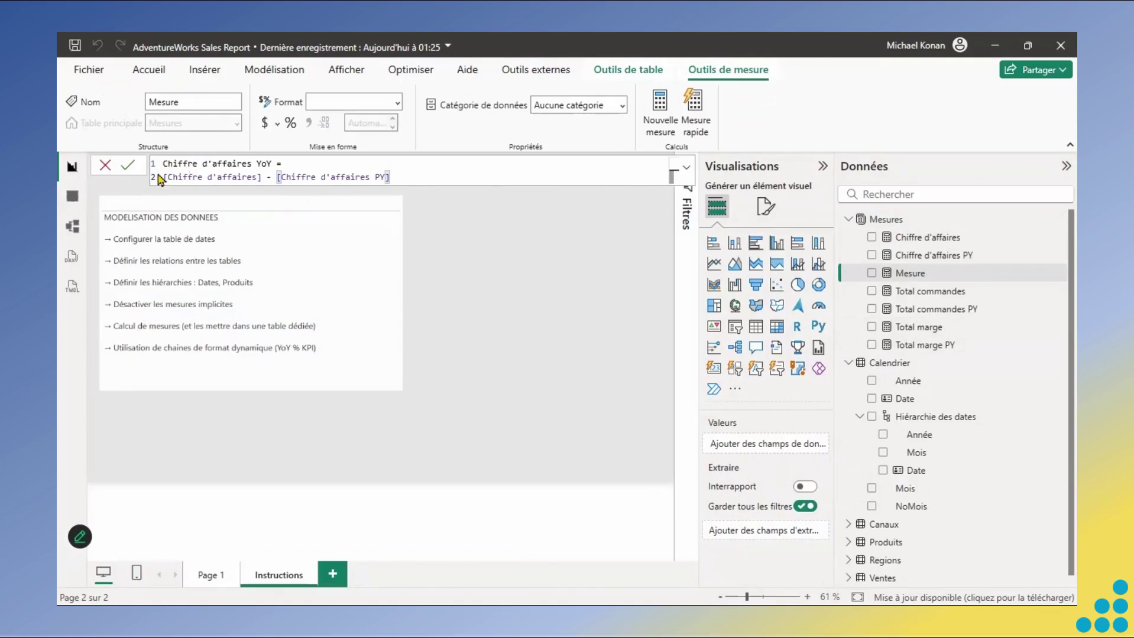
left_click(128, 166)
- Create the measure Total commandes YoY = [Total commandes] - [Total commandes PY] in the Mesures table with the code copied from the lesson page
key("alt+Tab")
left_click_drag(312, 512, 76, 499)
key("ctrl+c")
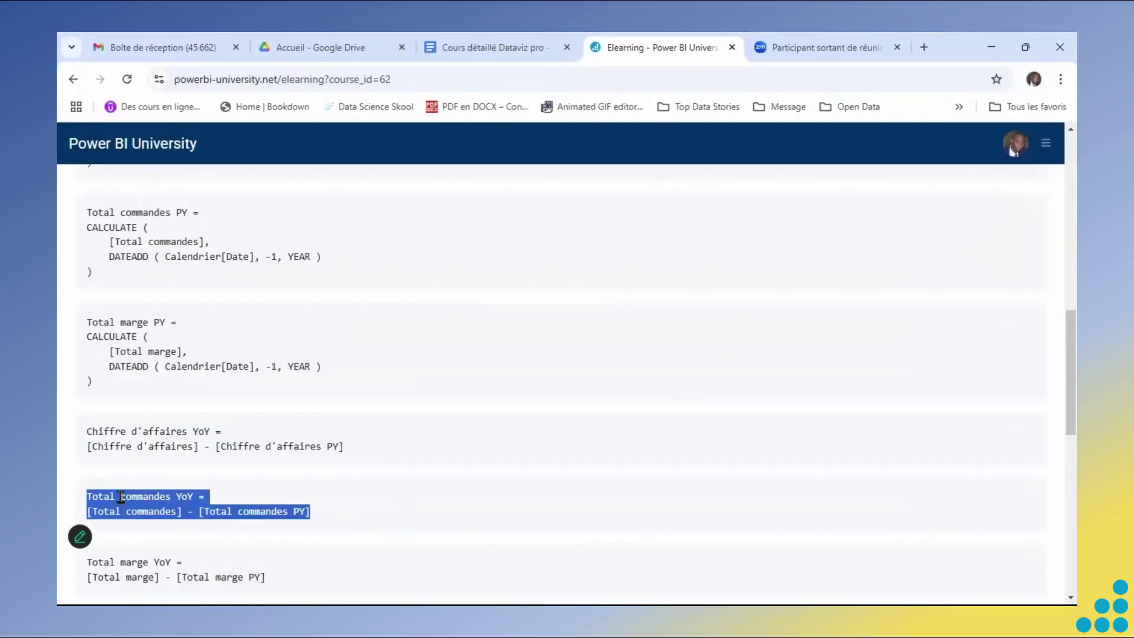
key("alt+Tab")
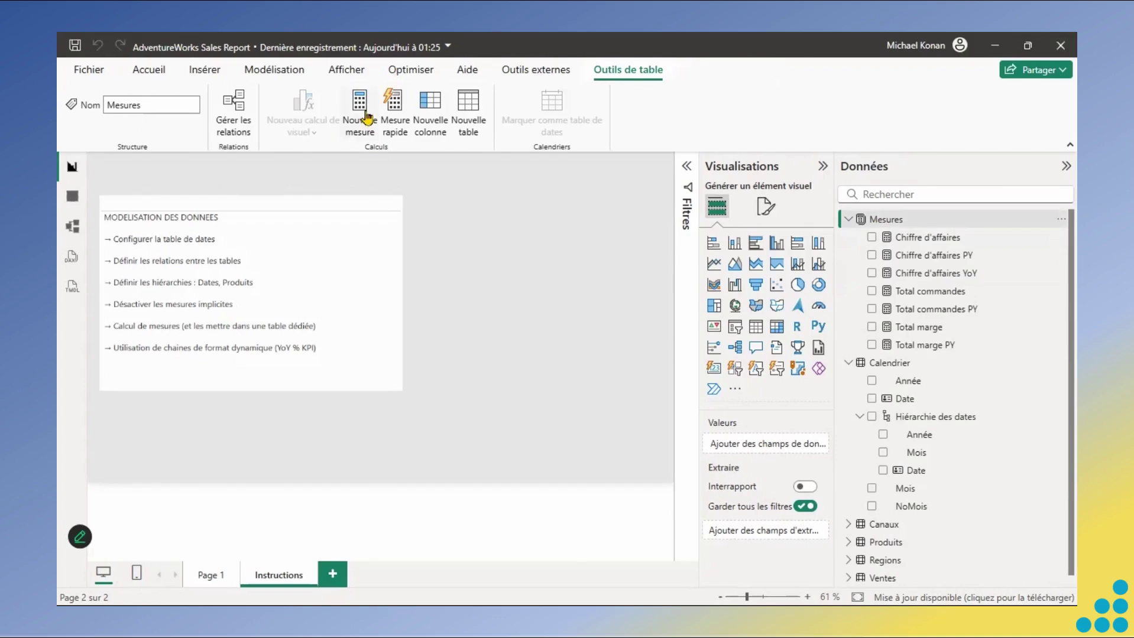
key("ctrl+v")
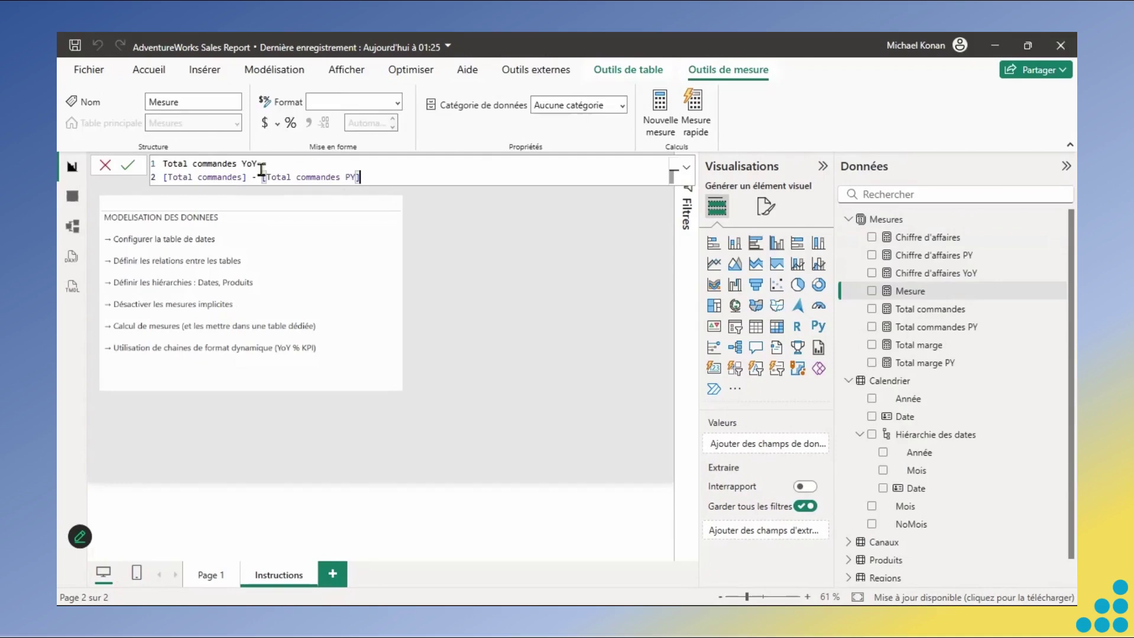
left_click(128, 165)
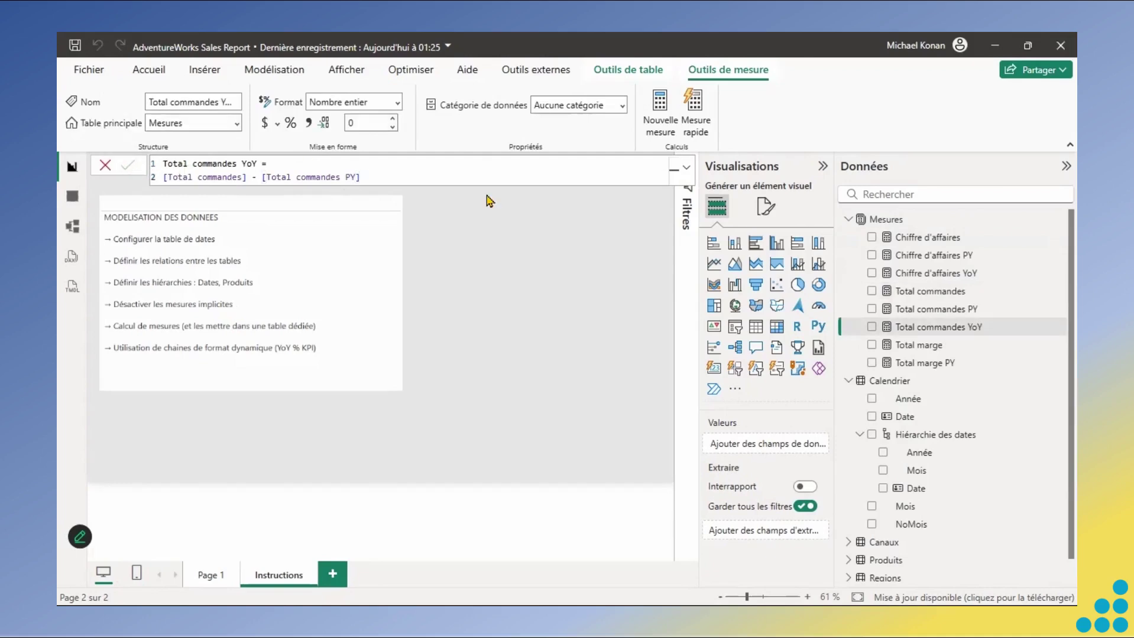
- Copy the Total marge YoY code from the lesson page and create the measure Total marge YoY = [Total marge] - [Total marge PY] in Mesures
key("alt+Tab")
left_click_drag(266, 298, 88, 291)
key("ctrl+c")
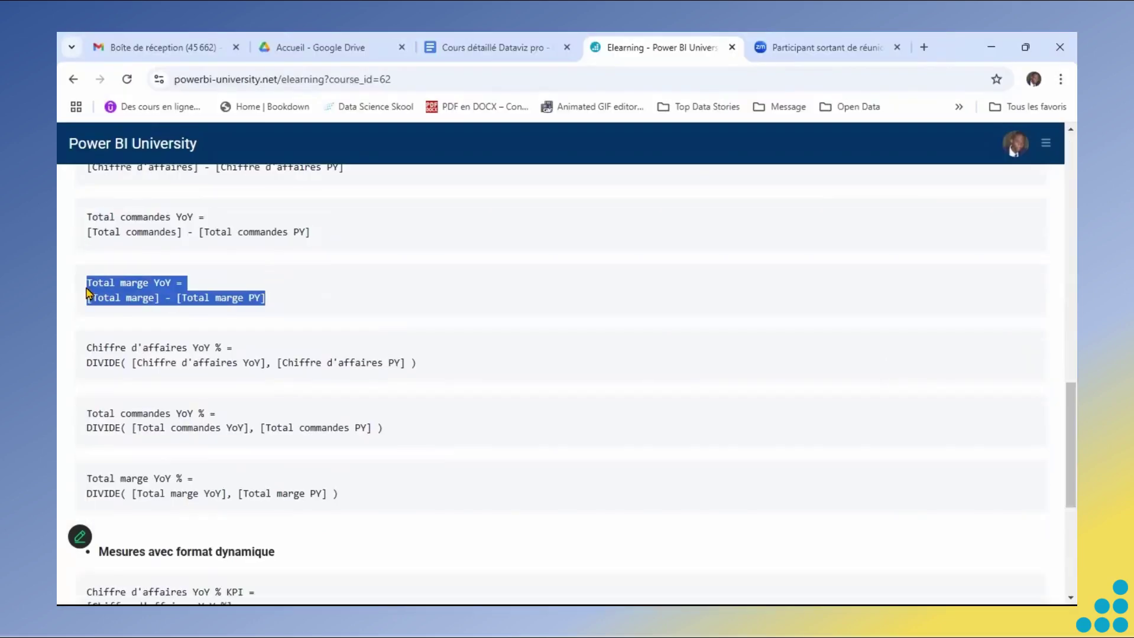
key("alt+Tab")
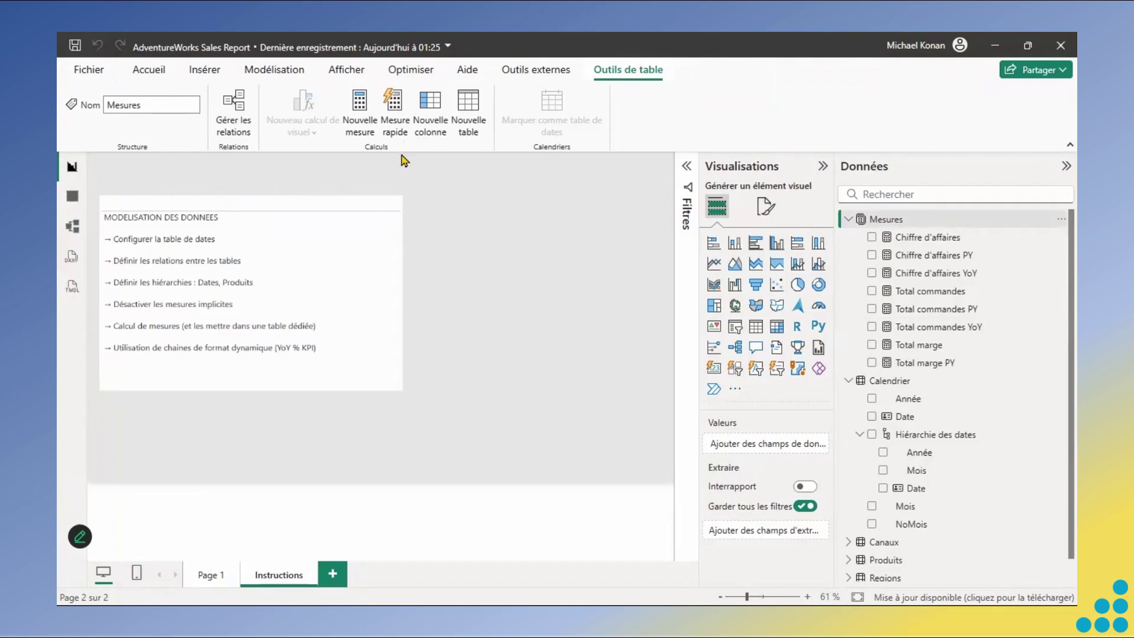
left_click(360, 109)
key("ctrl+v")
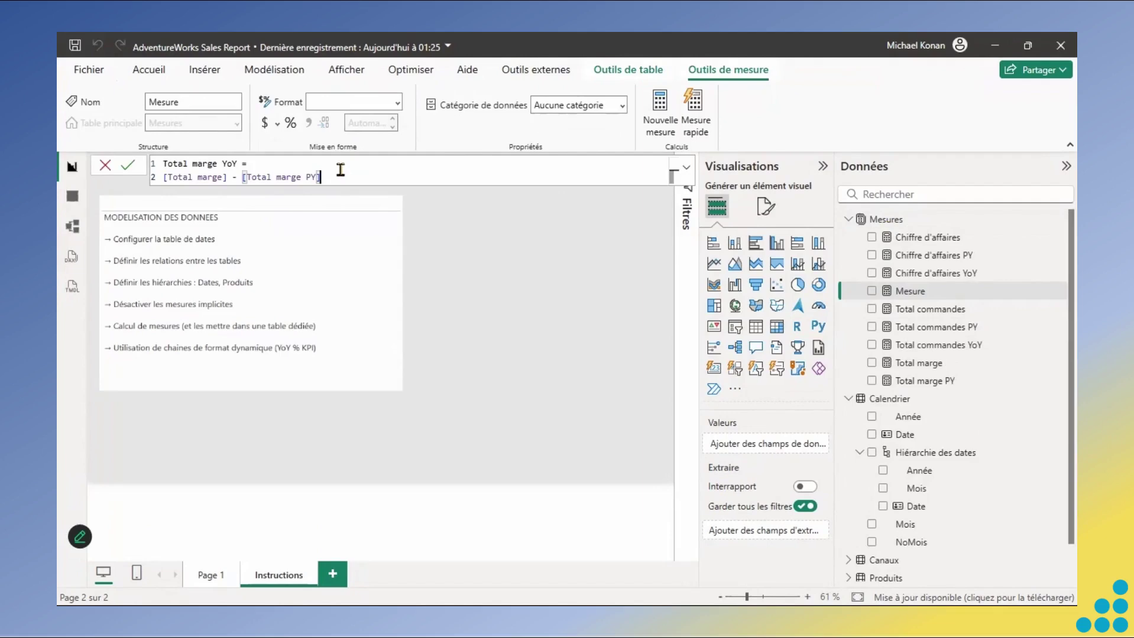
left_click(126, 173)
- Add the measure Chiffre d'affaires YoY % = DIVIDE( [Chiffre d'affaires YoY], [Chiffre d'affaires PY] ) to Mesures, using the lesson page's code
key("alt+Tab")
left_click_drag(417, 363, 83, 357)
key("ctrl+c")
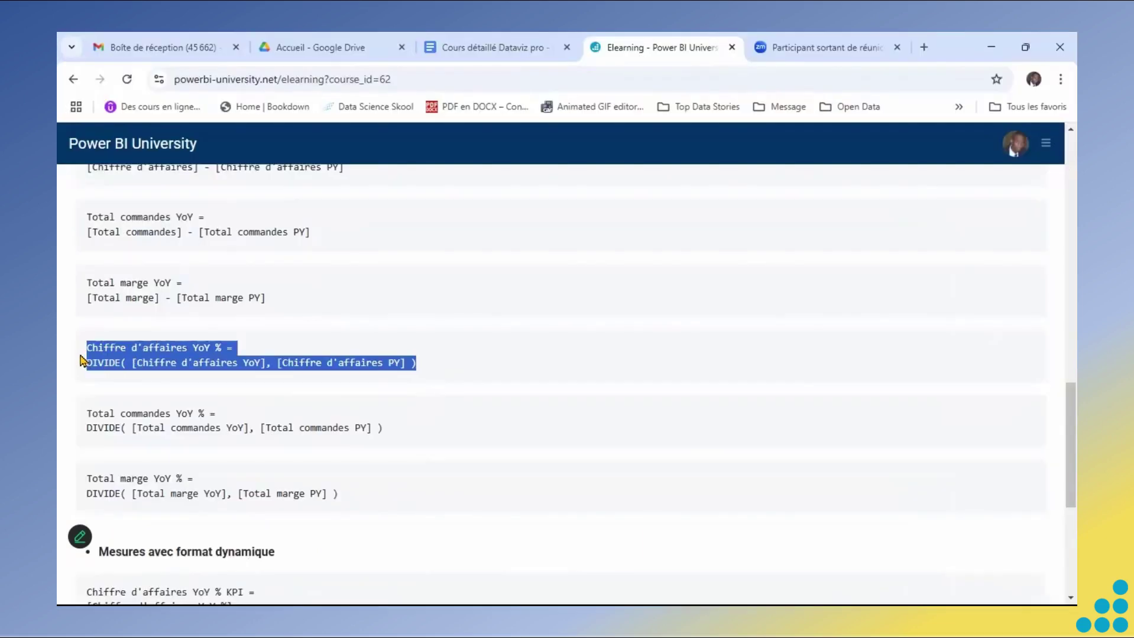
key("alt+Tab")
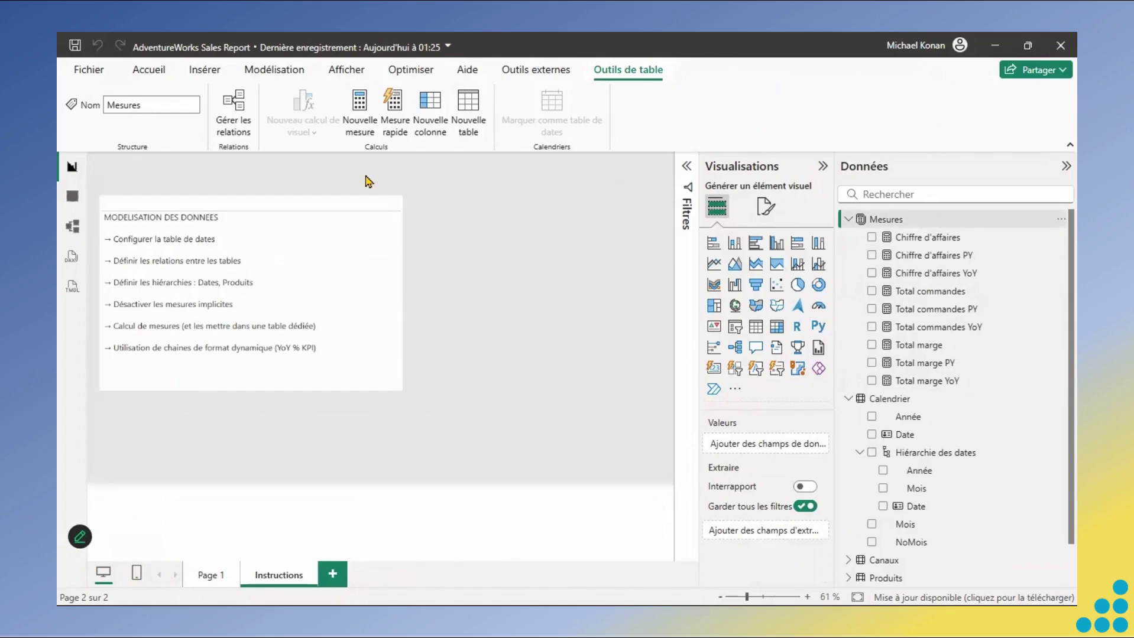
left_click(360, 122)
key("ctrl+v")
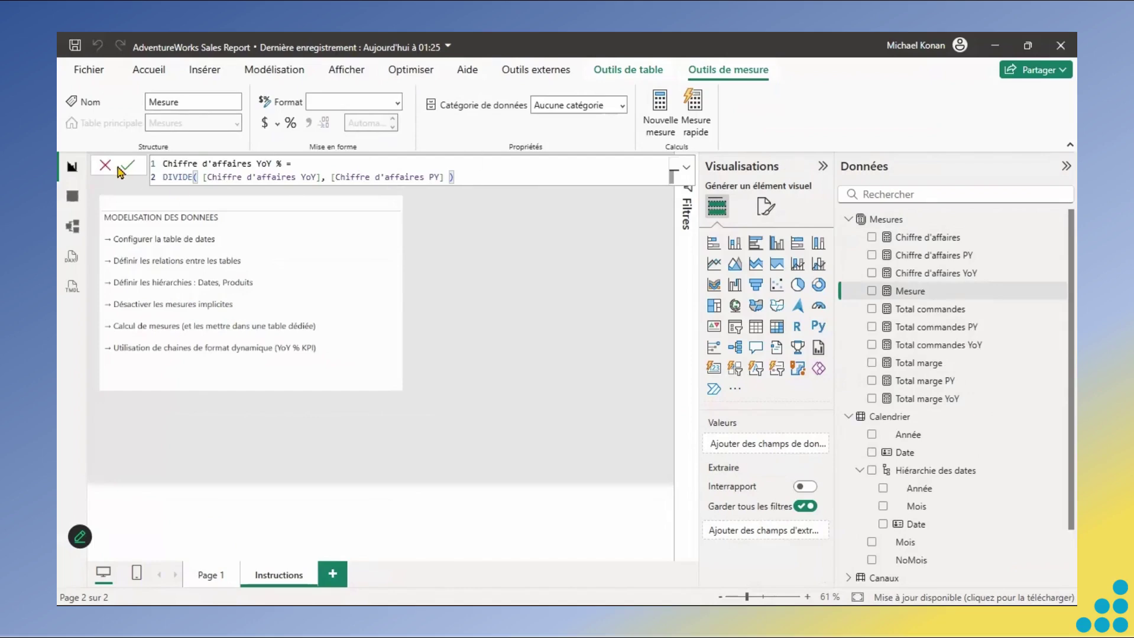
- Add the measure Total commandes YoY % = DIVIDE( [Total commandes YoY], [Total commandes PY] ) to Mesures, using the lesson page's code
left_click_drag(382, 428, 90, 413)
key("ctrl+c")
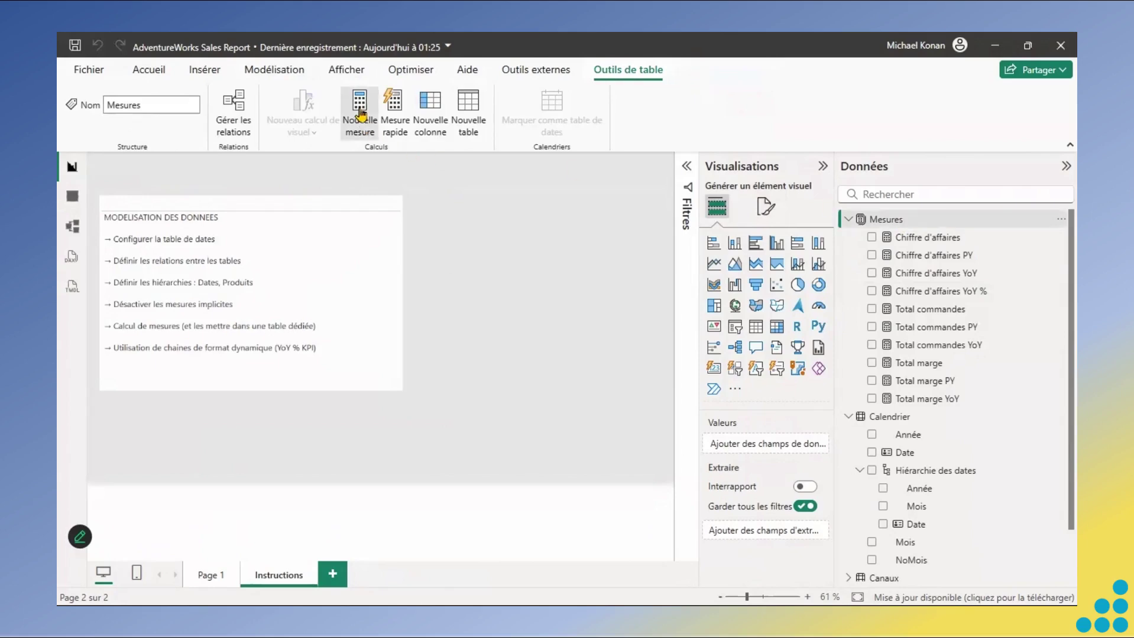
left_click(359, 119)
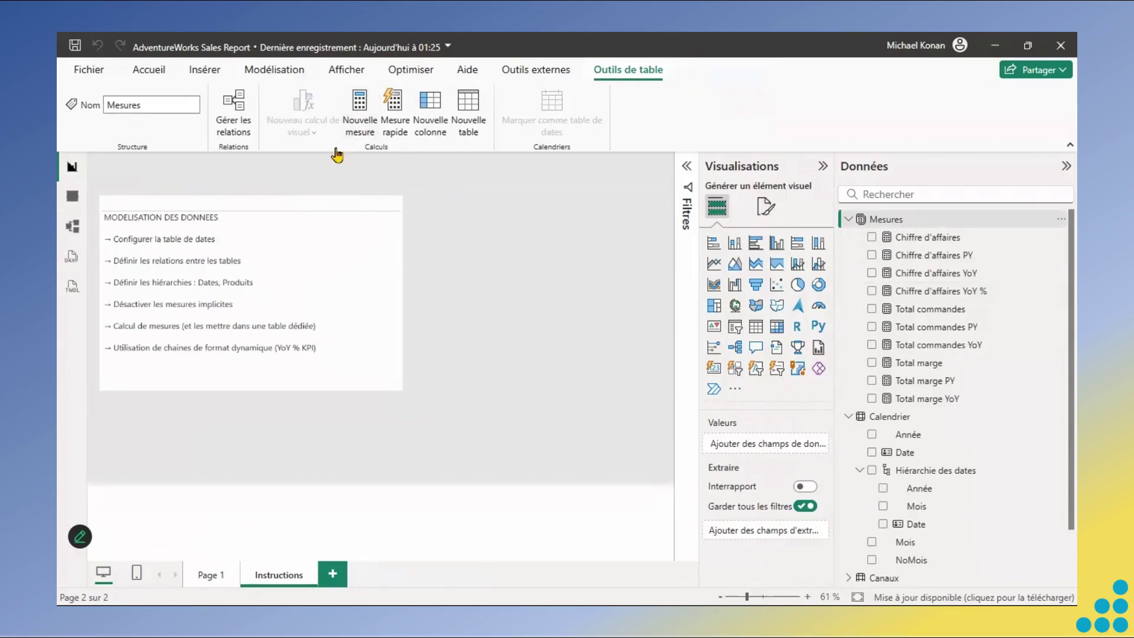
key("ctrl+v")
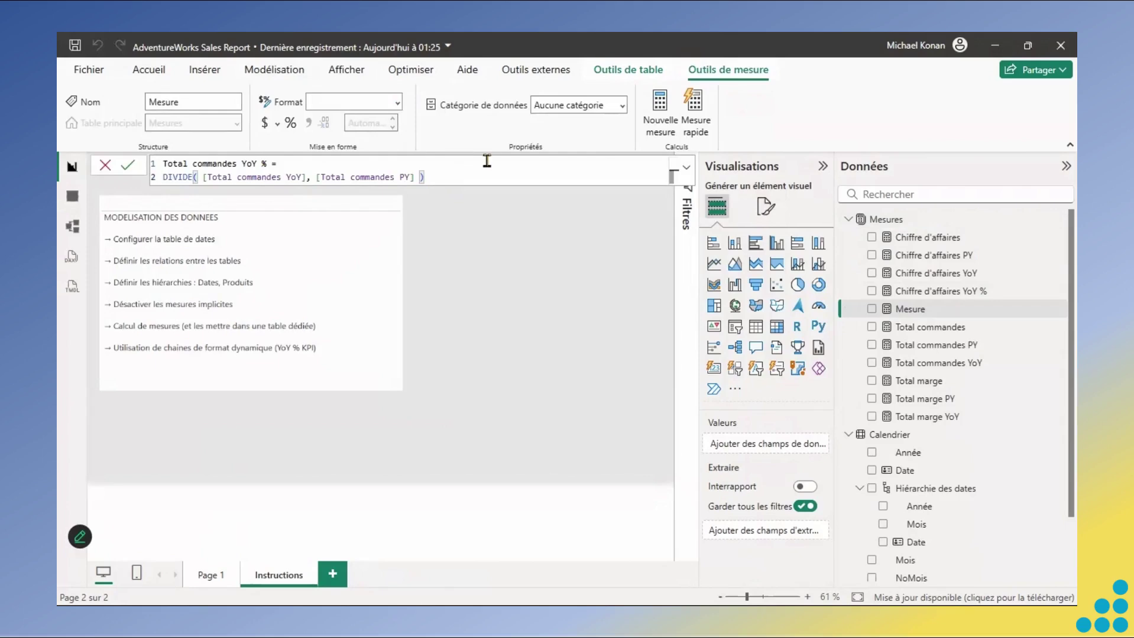
left_click(127, 166)
- Create the measure Total marge YoY % = DIVIDE( [Total marge YoY], [Total marge PY] ) in Mesures with the code copied from the lesson page
left_click_drag(338, 495, 92, 482)
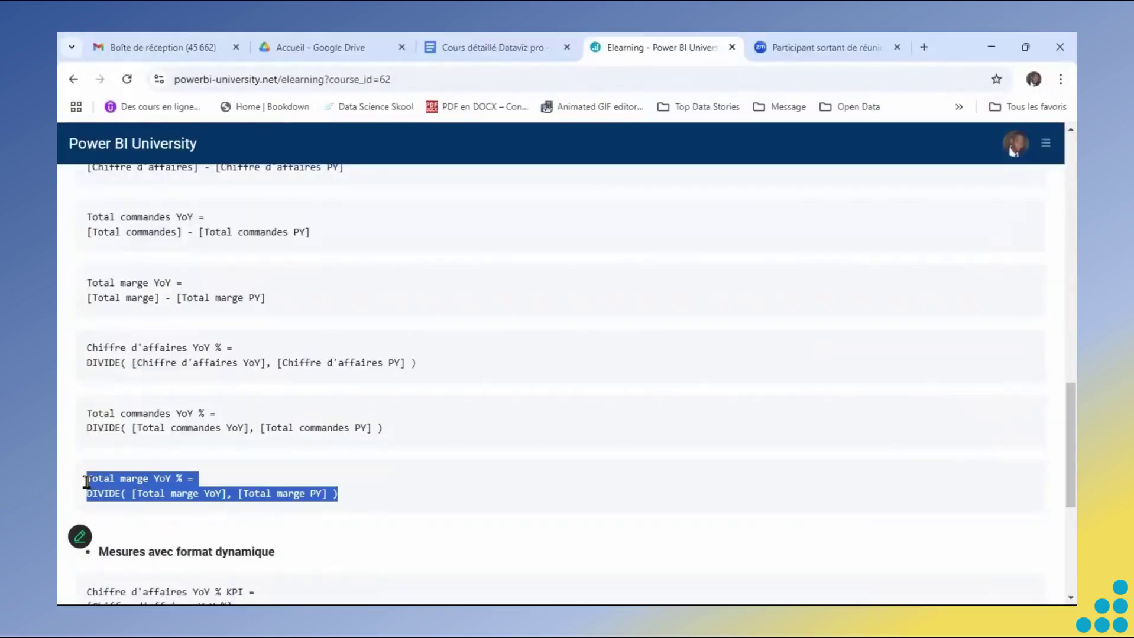
key("alt+Tab")
left_click(360, 110)
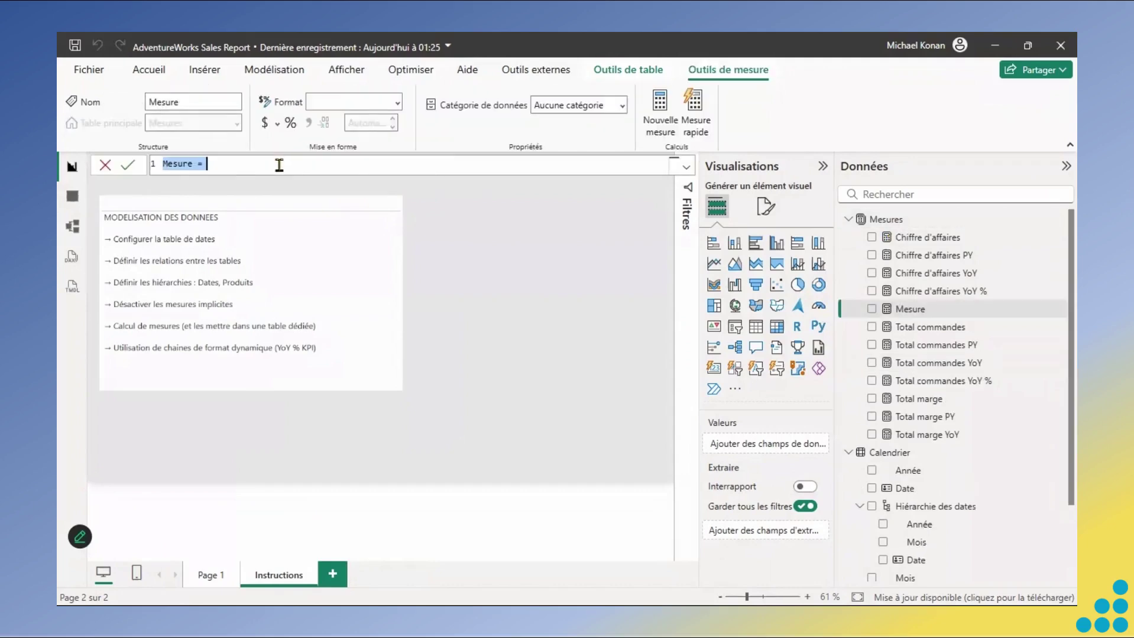
type("Total marge YoY % = DIVIDE( [Total marge YoY], [Total marge PY] )")
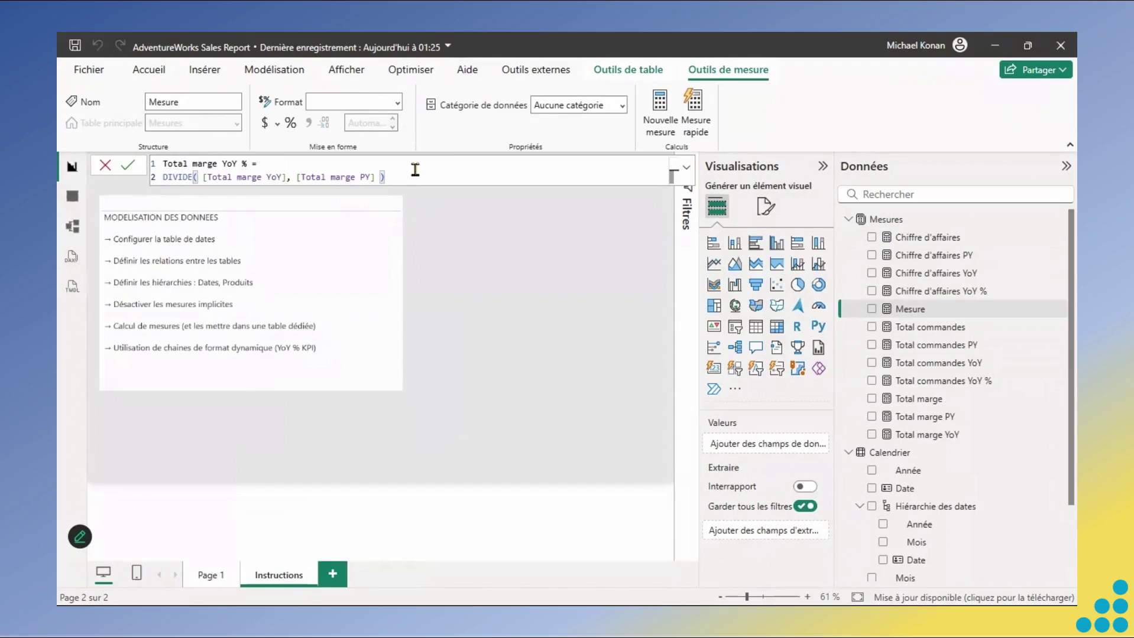
left_click(127, 167)
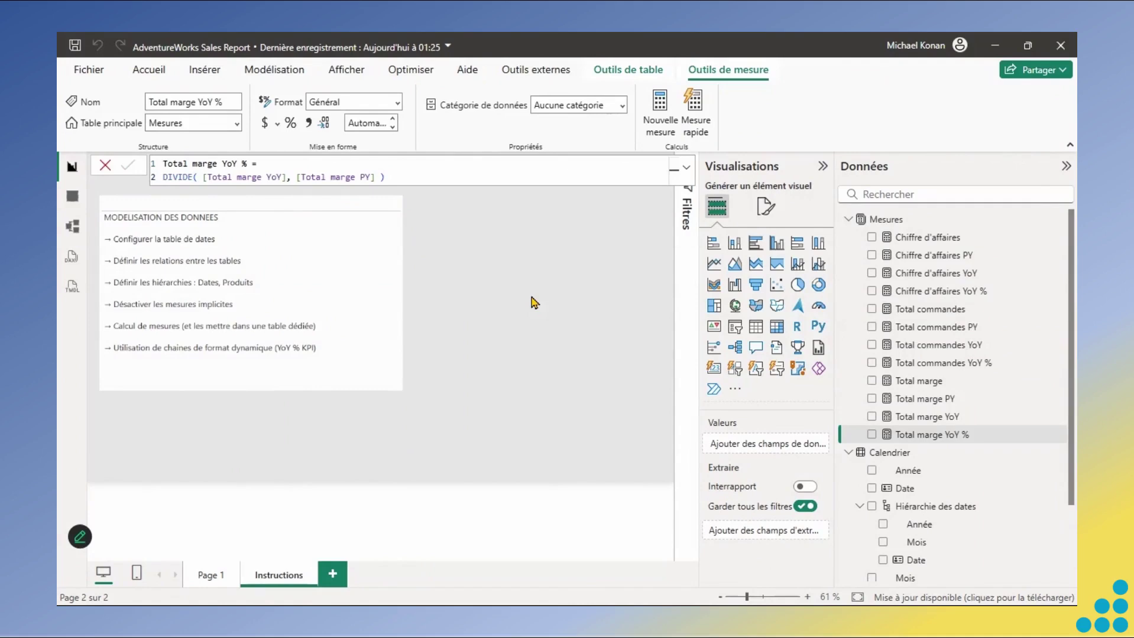
- Create a table visual on Page 1 with the Chiffre d'affaires, Chiffre d'affaires PY, YoY and YoY % measures
left_click(223, 569)
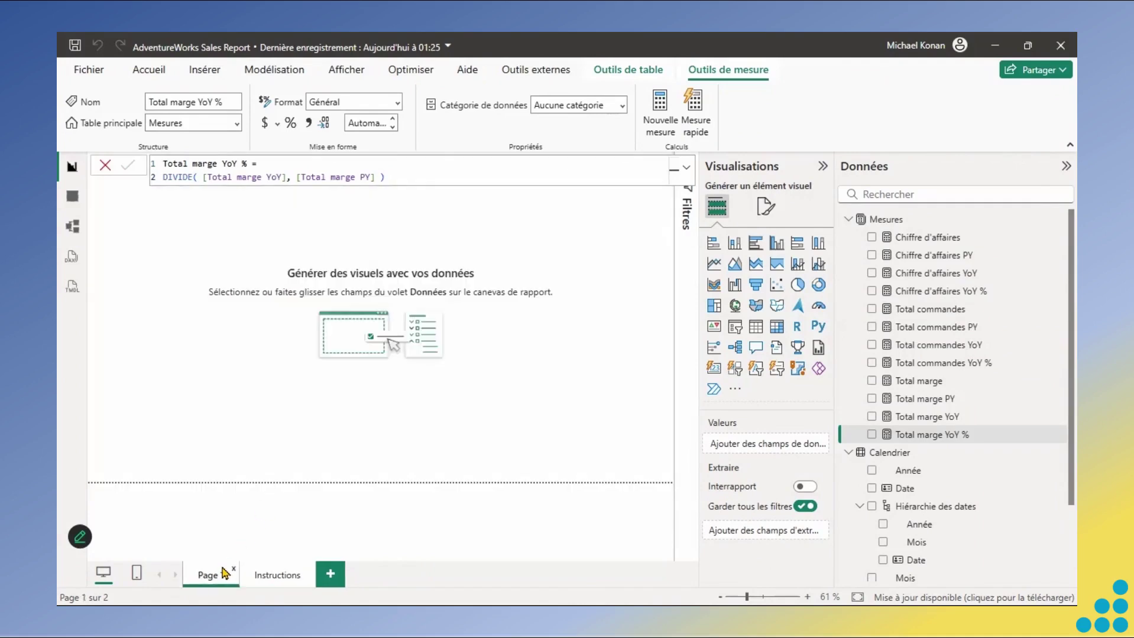
left_click(105, 166)
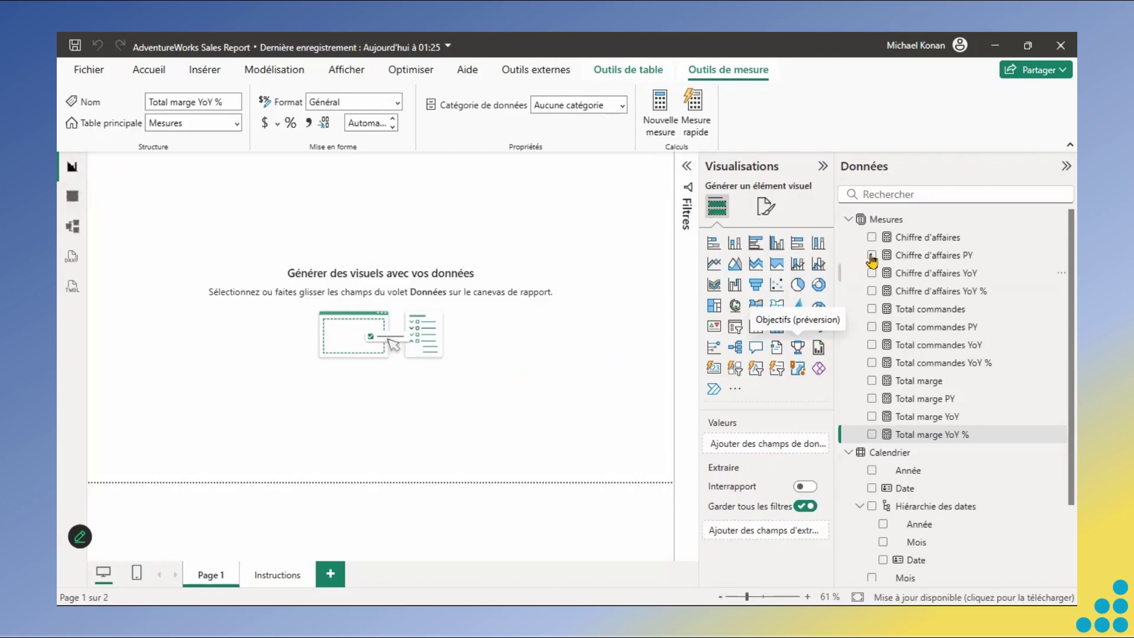
left_click(872, 237)
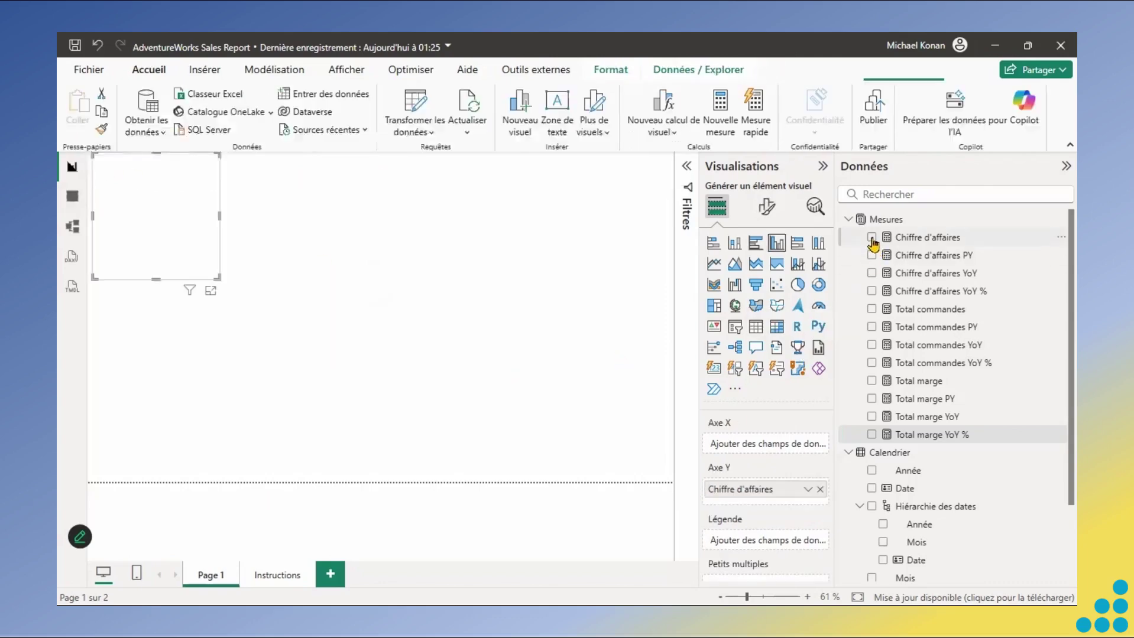
left_click(757, 327)
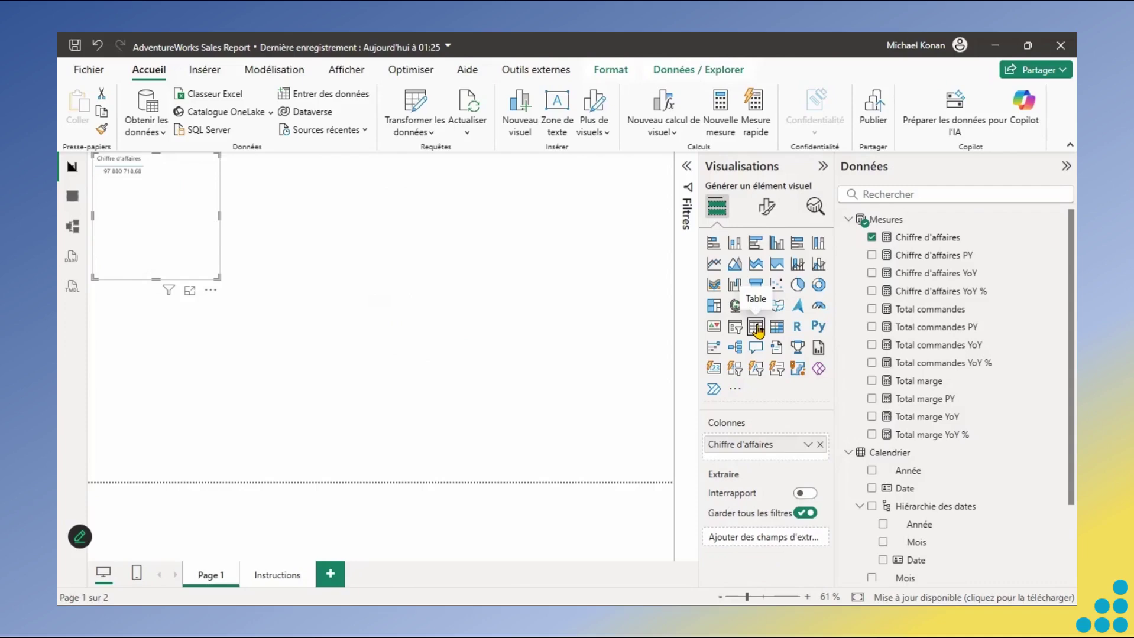
left_click(871, 255)
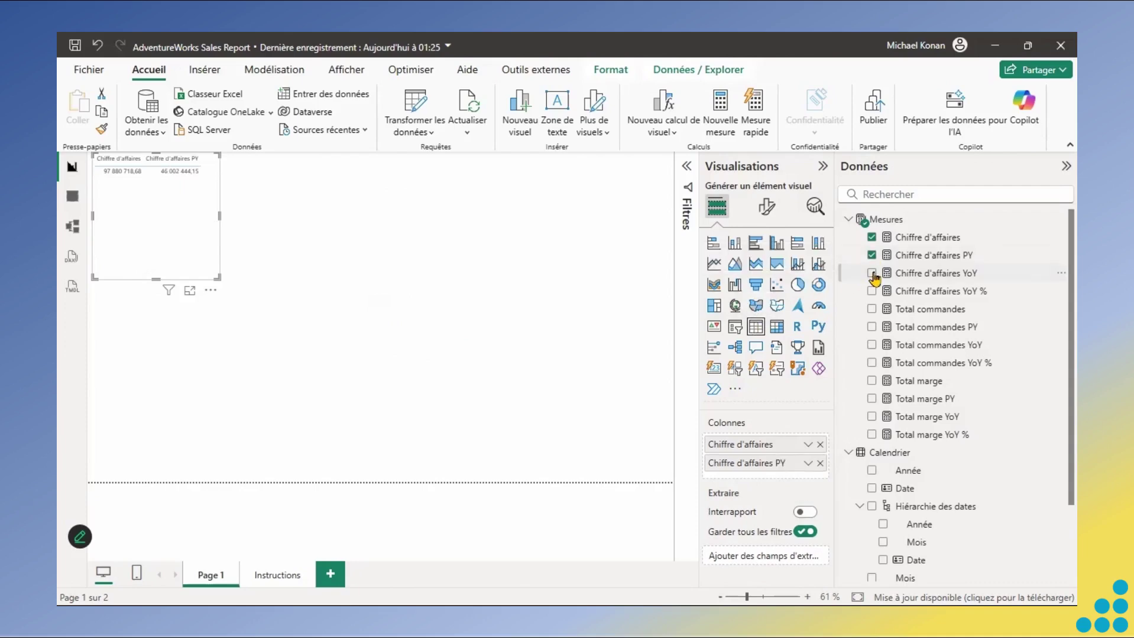
left_click(872, 273)
left_click(872, 291)
- Add Total commandes and Total marge with their PY, YoY and YoY % measures to the table, and enlarge it across the page width
left_click(872, 310)
left_click(872, 327)
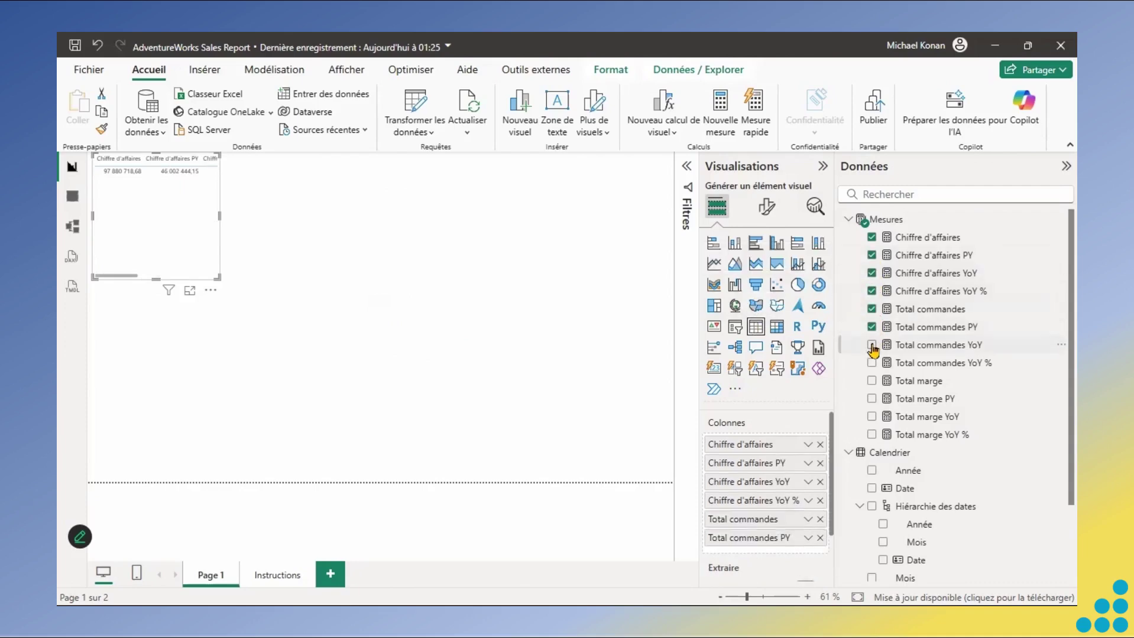
left_click(872, 345)
left_click(871, 363)
left_click(872, 381)
left_click(872, 398)
left_click(872, 417)
left_click(872, 434)
left_click(429, 341)
left_click_drag(234, 284, 674, 427)
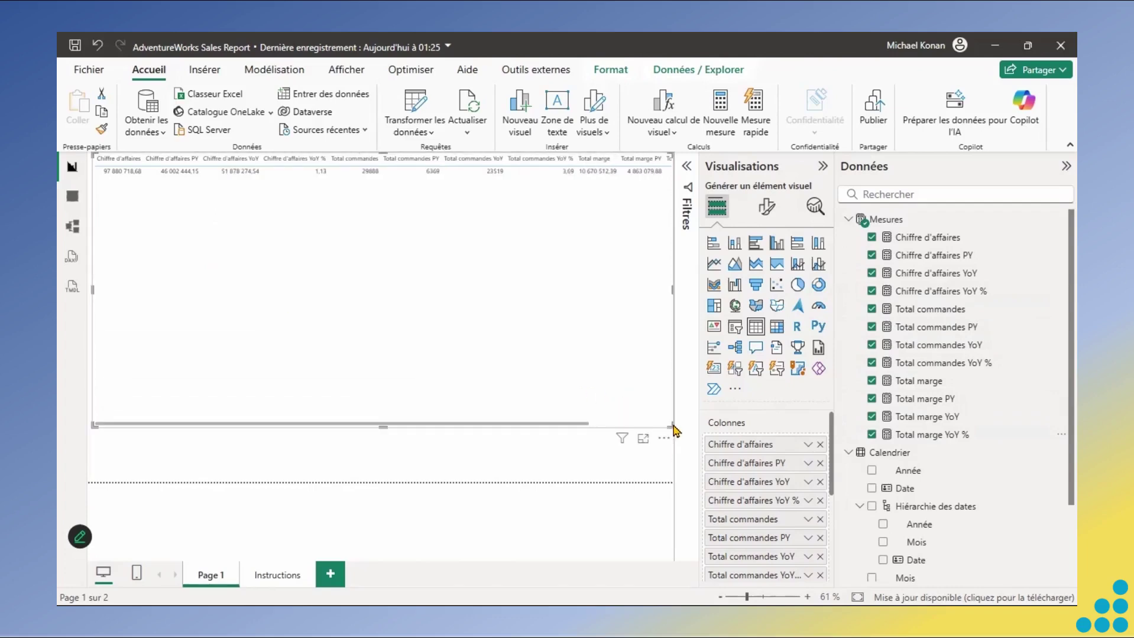
- Set the font size of the table's values and column headers to 15
left_click(765, 208)
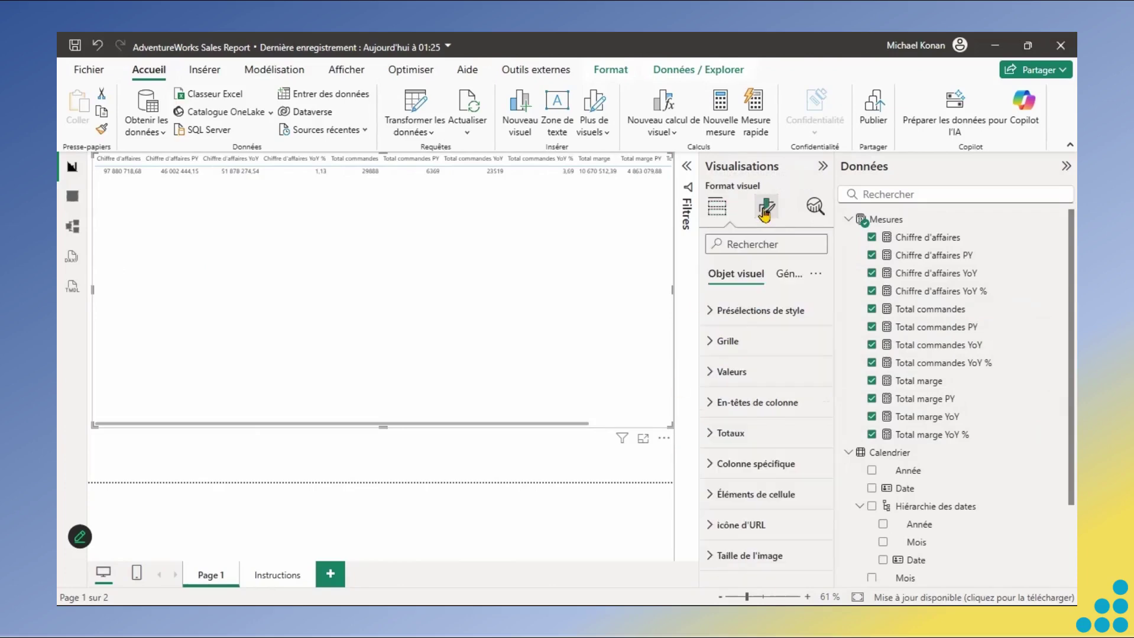
left_click(720, 372)
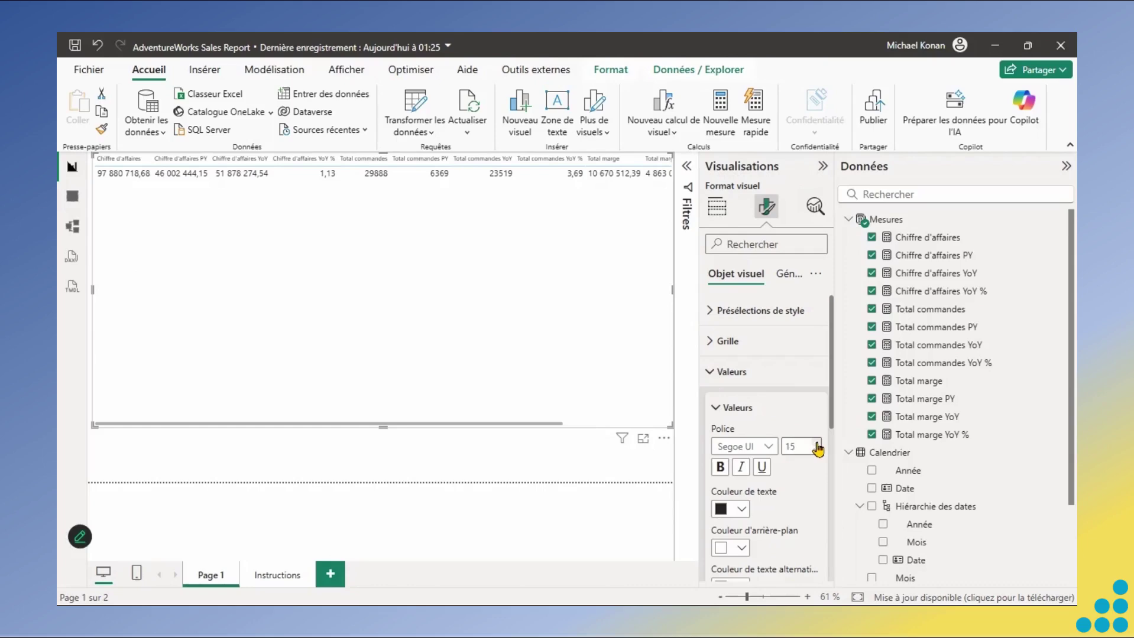
left_click(786, 276)
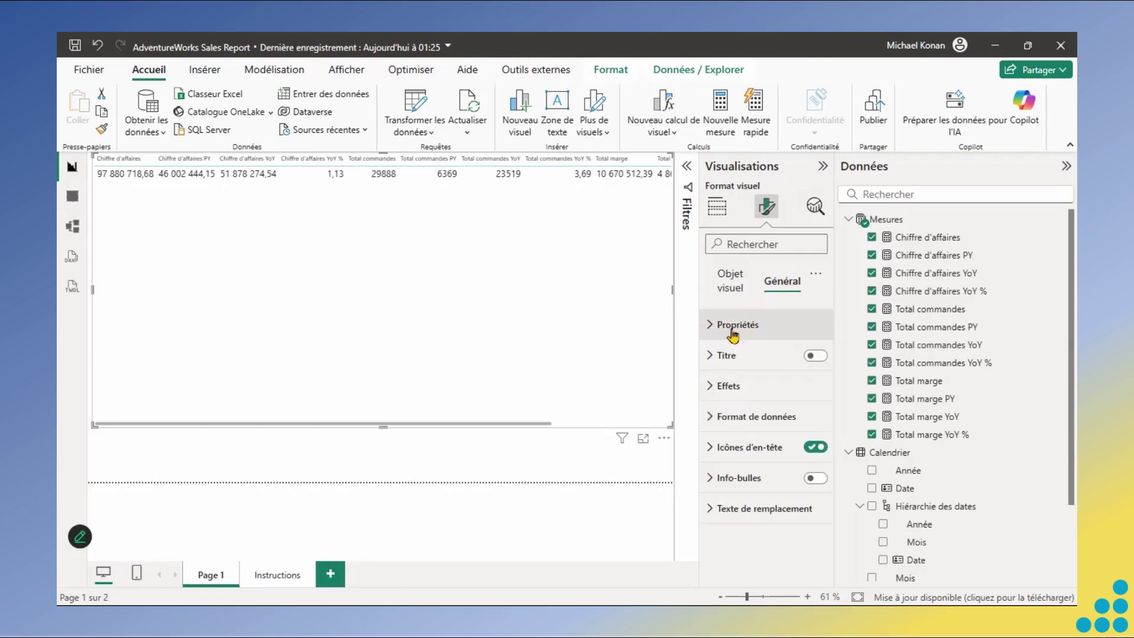
left_click(727, 288)
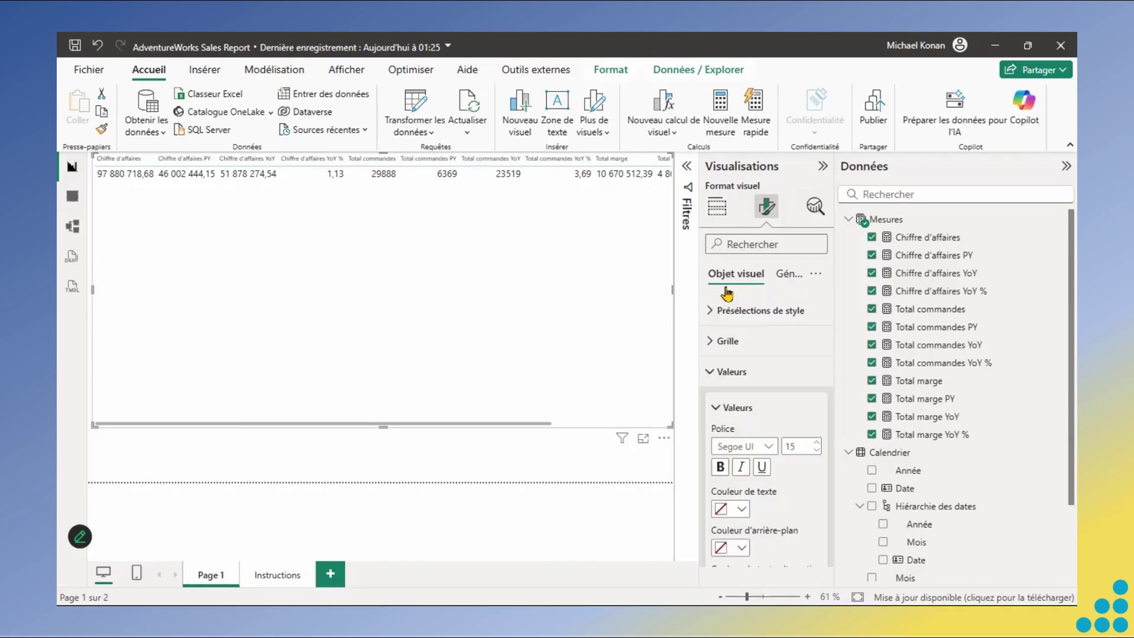
left_click(713, 371)
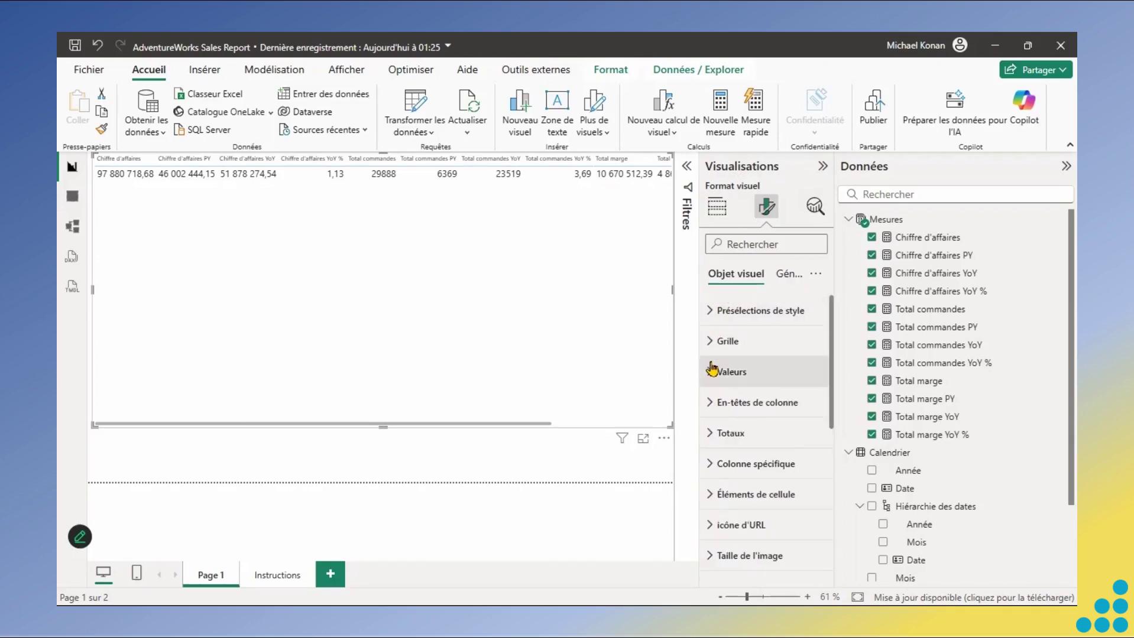
left_click(711, 403)
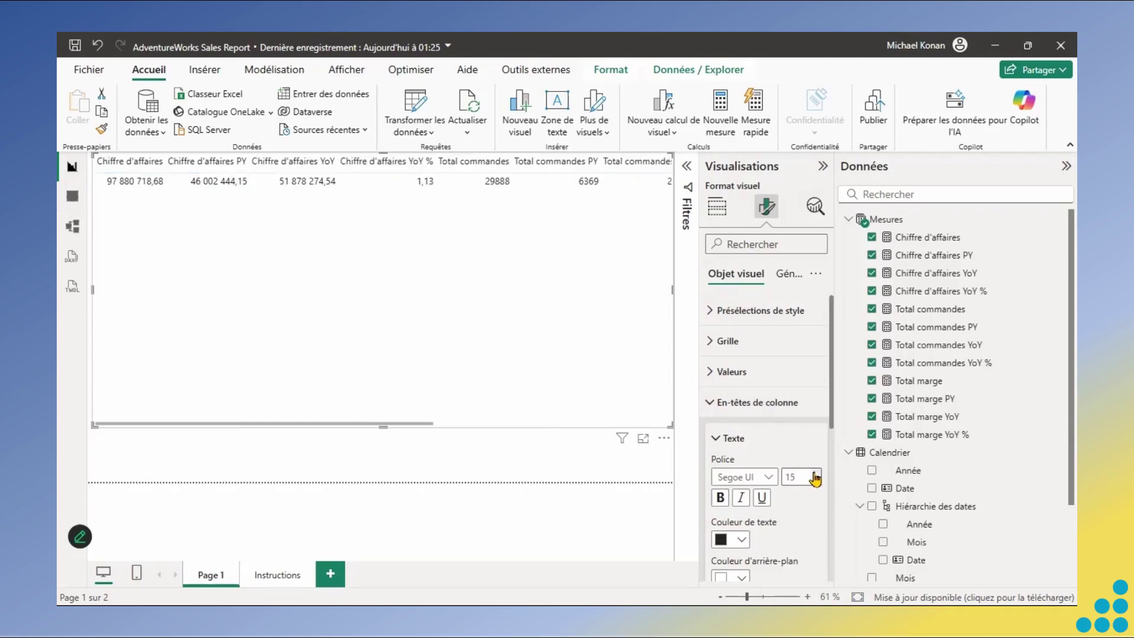
- Rename the table's Chiffre d'affaires and Chiffre d'affaires PY columns to CA and CA PY for this visual
left_click(716, 213)
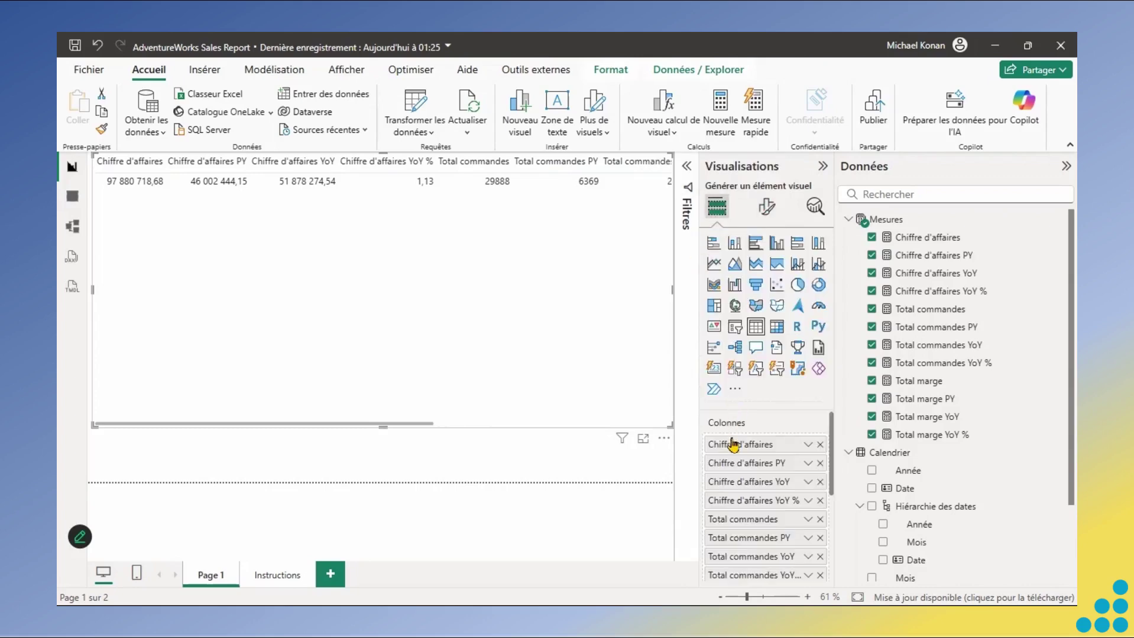
double_click(734, 444)
type("CA")
double_click(774, 463)
left_click(776, 463)
key("shift+Home")
type("CA")
key("Return")
- Rename the table's Chiffre d'affaires YoY and Chiffre d'affaires YoY % columns to CA YoY and CA YoY %
double_click(775, 482)
left_click(775, 482)
key("shift+Home")
type("CA")
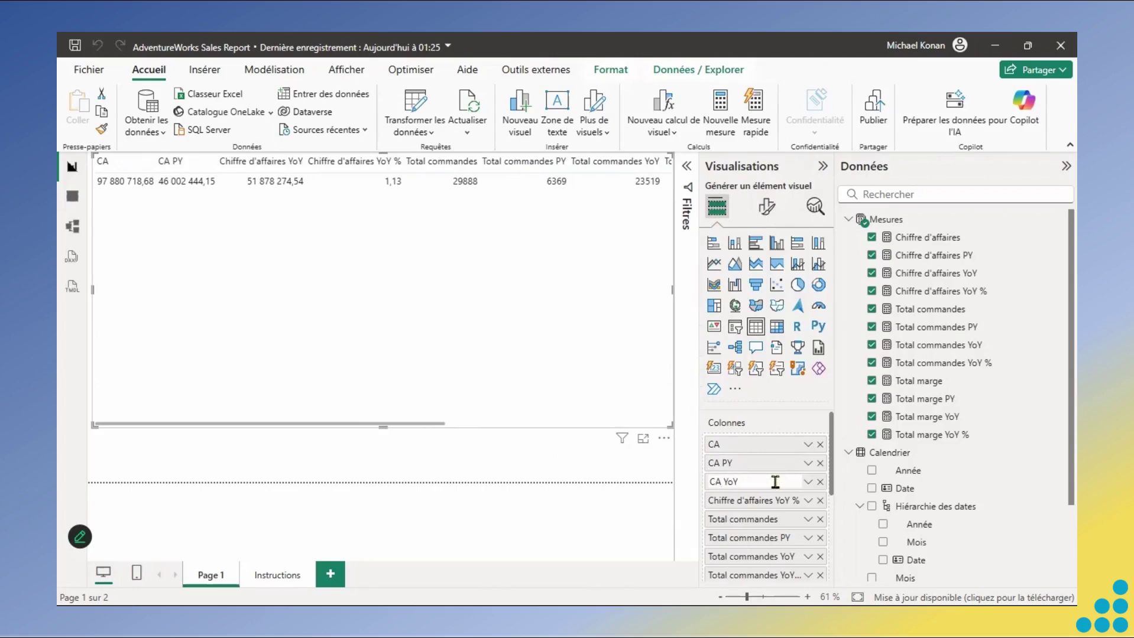
key("Return")
double_click(769, 501)
left_click(769, 501)
key("shift+Home")
type("CA")
key("Return")
- Rename the table's Total commandes and Total commandes PY columns to Cdes and Cdes PY
double_click(742, 519)
type("Cdes")
key("Return")
double_click(733, 538)
left_click(733, 538)
key("shift+Home")
type("Cdes")
key("Return")
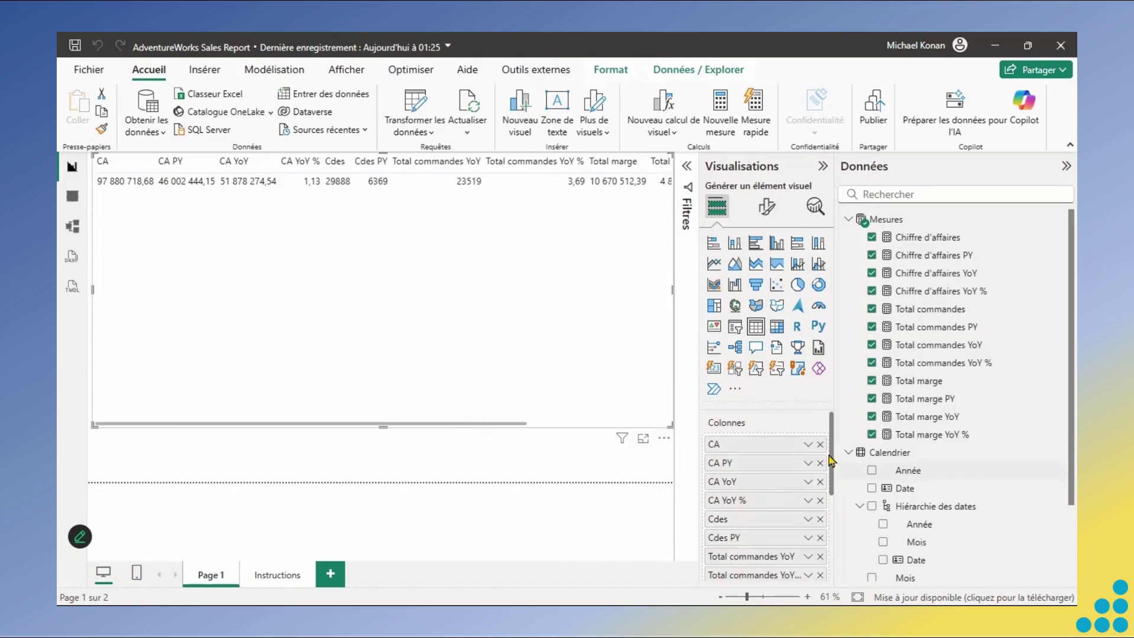
- Rename the table's Total commandes YoY and Total commandes YoY % columns to Cdes YoY and Cdes YoY %
scroll(823, 481, "down", 2)
double_click(778, 490)
left_click(778, 489)
key("shift+Home")
type("Cdes")
key("Return")
double_click(736, 508)
left_click(736, 508)
key("shift+Home")
type("Cdes")
key("Return")
- Rename the table's Total marge and Total marge PY columns to Marge and Marge PY
double_click(736, 526)
type("Marge")
key("Return")
double_click(736, 545)
type("Marge PY")
key("Return")
- Rename the last two table columns to Marge YoY and Marge YoY %, and make the table slightly taller
scroll(736, 520, "down", 2)
double_click(736, 507)
type("Marge YoY")
key("Return")
double_click(737, 526)
type("Marge YoY %")
key("Return")
left_click_drag(385, 427, 386, 452)
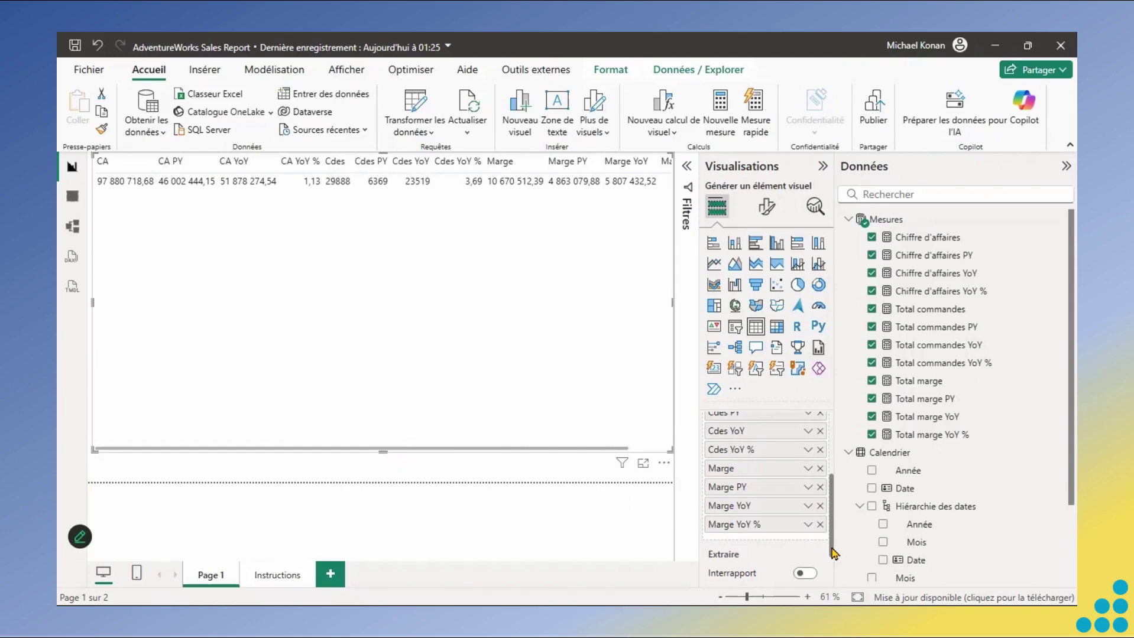
left_click_drag(831, 549, 829, 493)
scroll(832, 480, "up", 3)
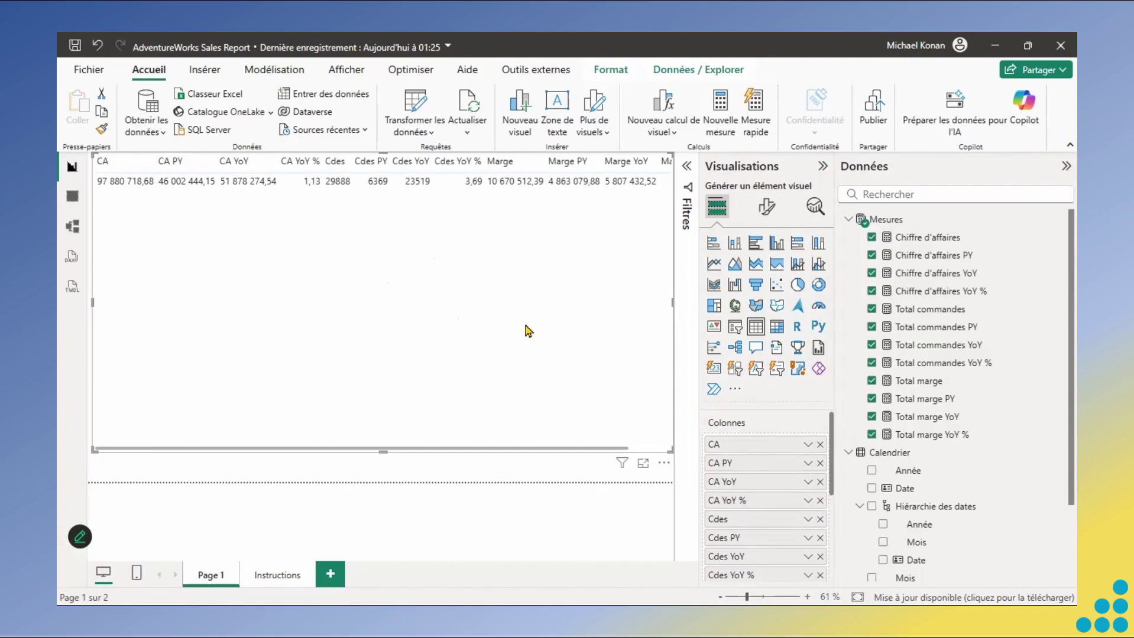
- Add Année from the Calendrier table to the table visual and move it ahead of CA as the first column
left_click(848, 220)
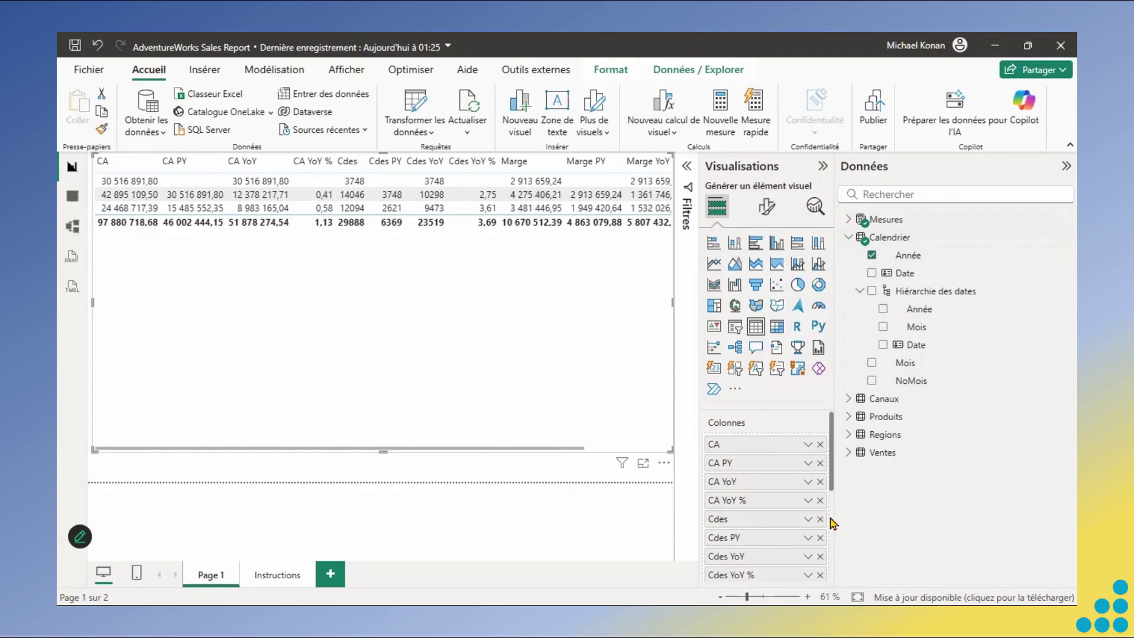
scroll(772, 541, "down", 5)
left_click_drag(770, 541, 765, 436)
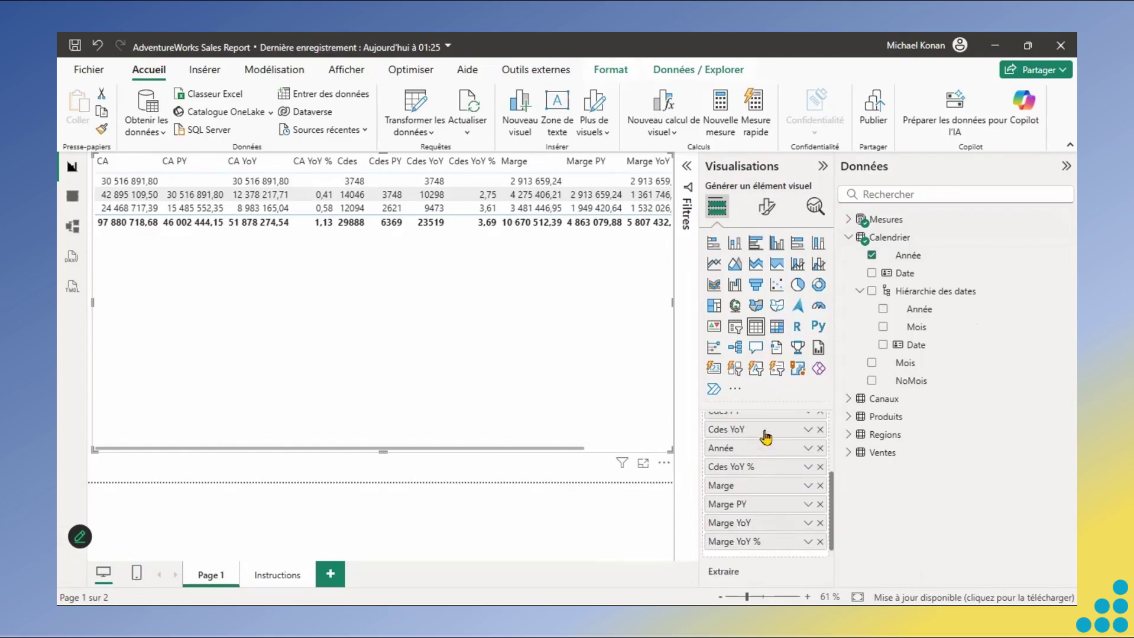
scroll(832, 539, "up", 3)
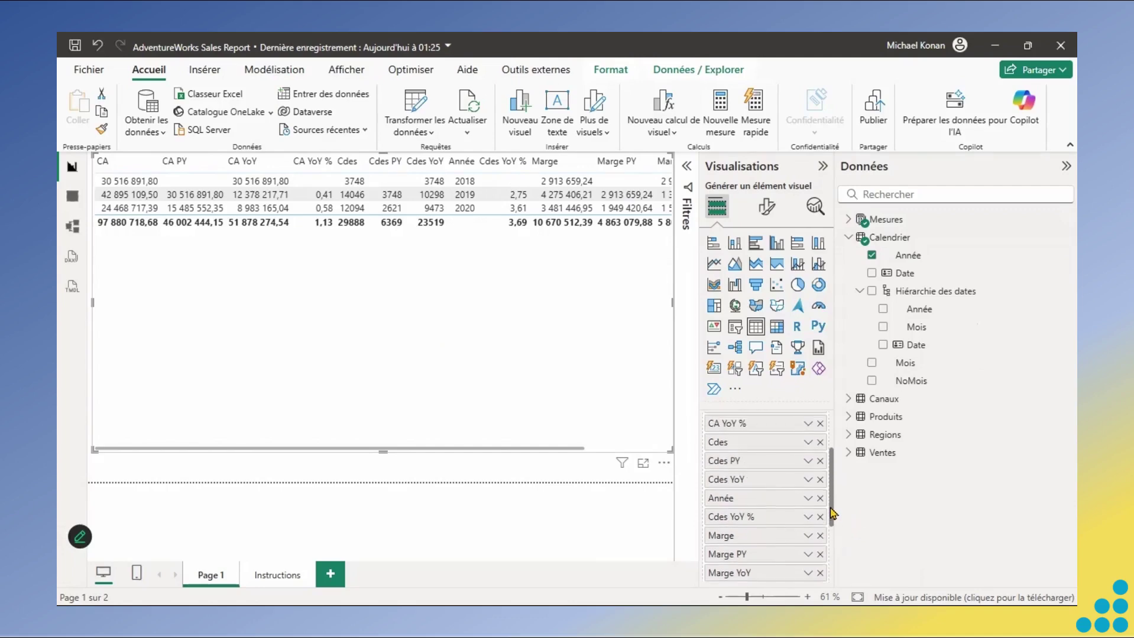
left_click_drag(769, 521, 747, 428)
scroll(833, 502, "up", 3)
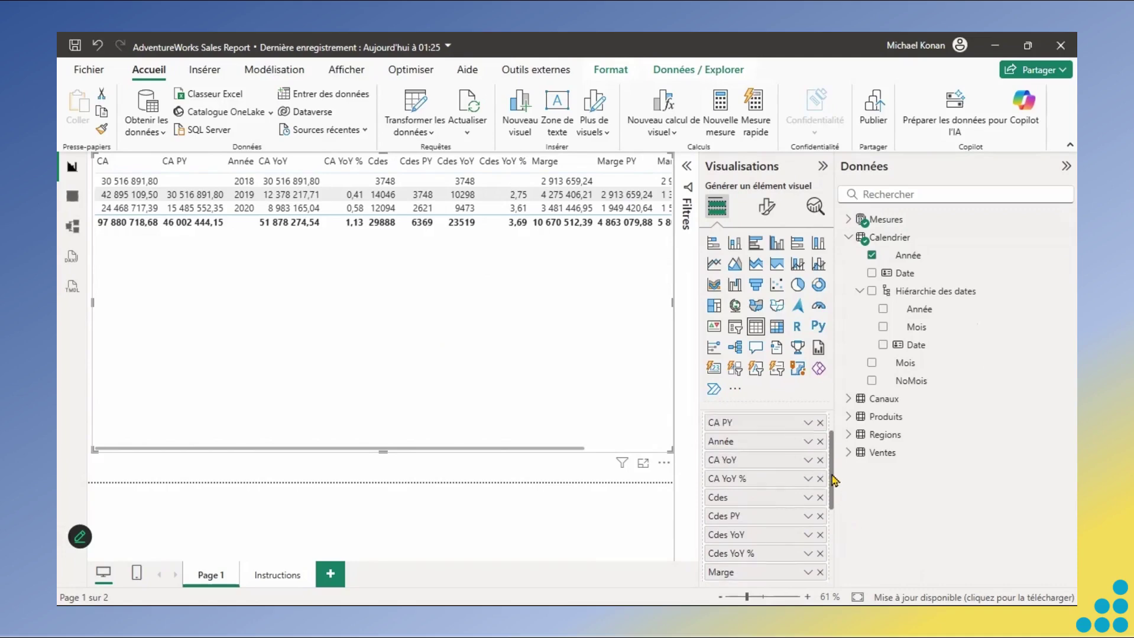
left_click_drag(733, 482, 733, 439)
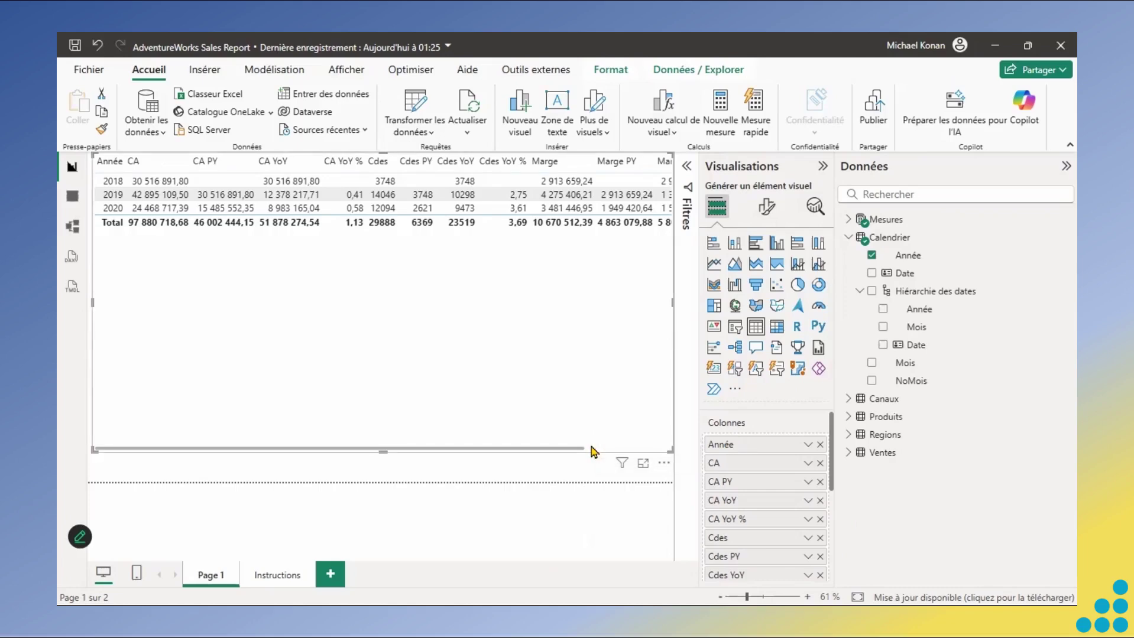
- Convert the table visual into a matrix
left_click_drag(584, 449, 641, 449)
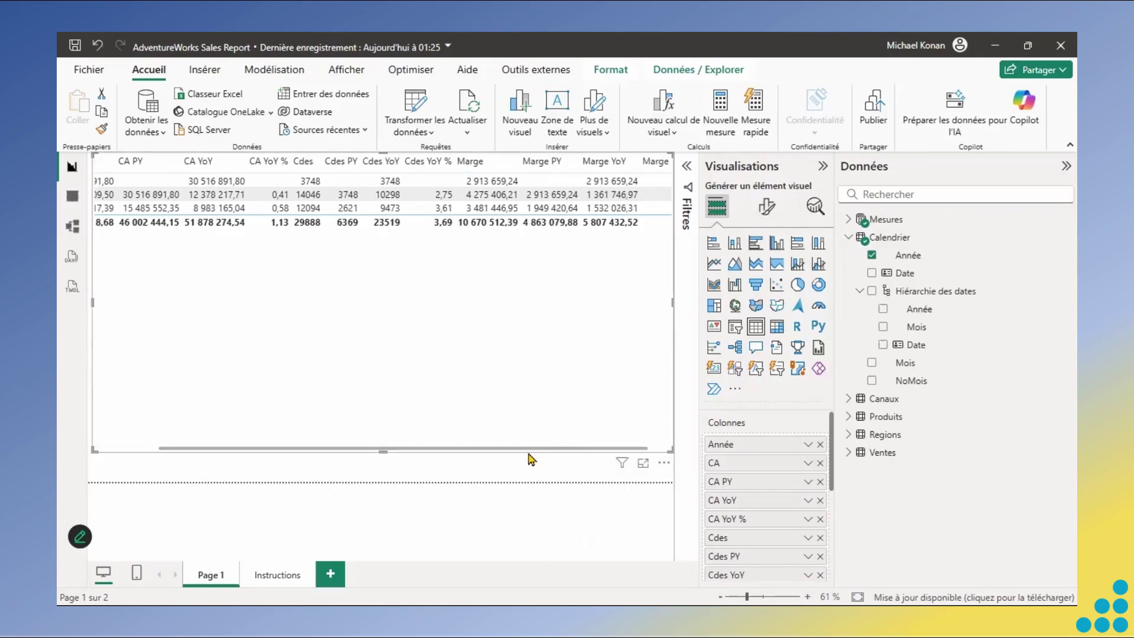
left_click_drag(527, 454, 527, 454)
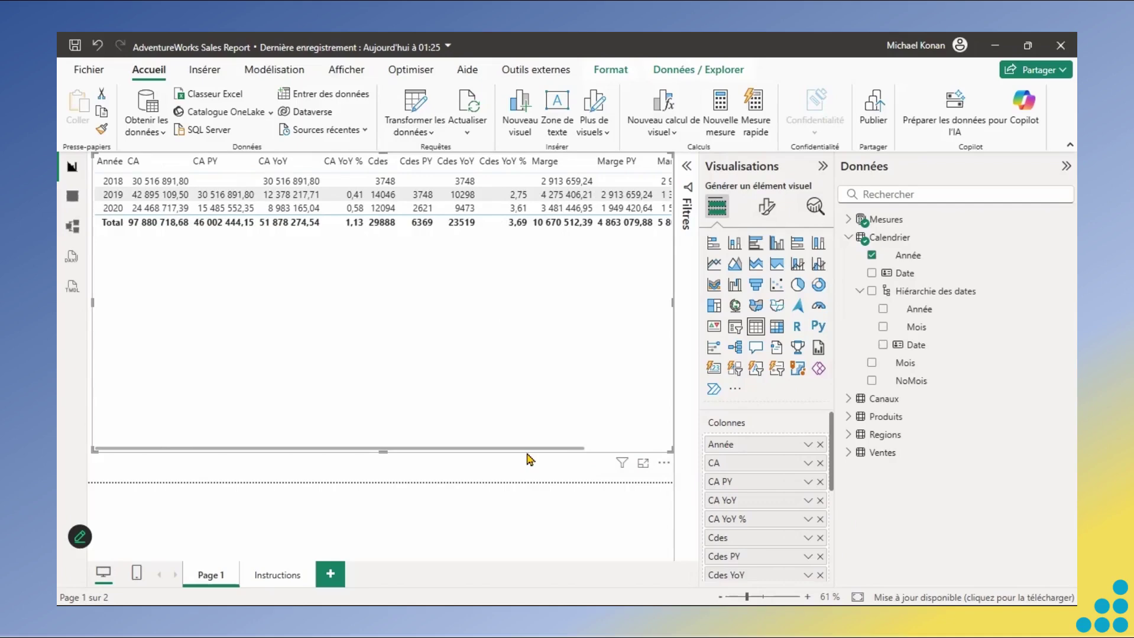
left_click(777, 328)
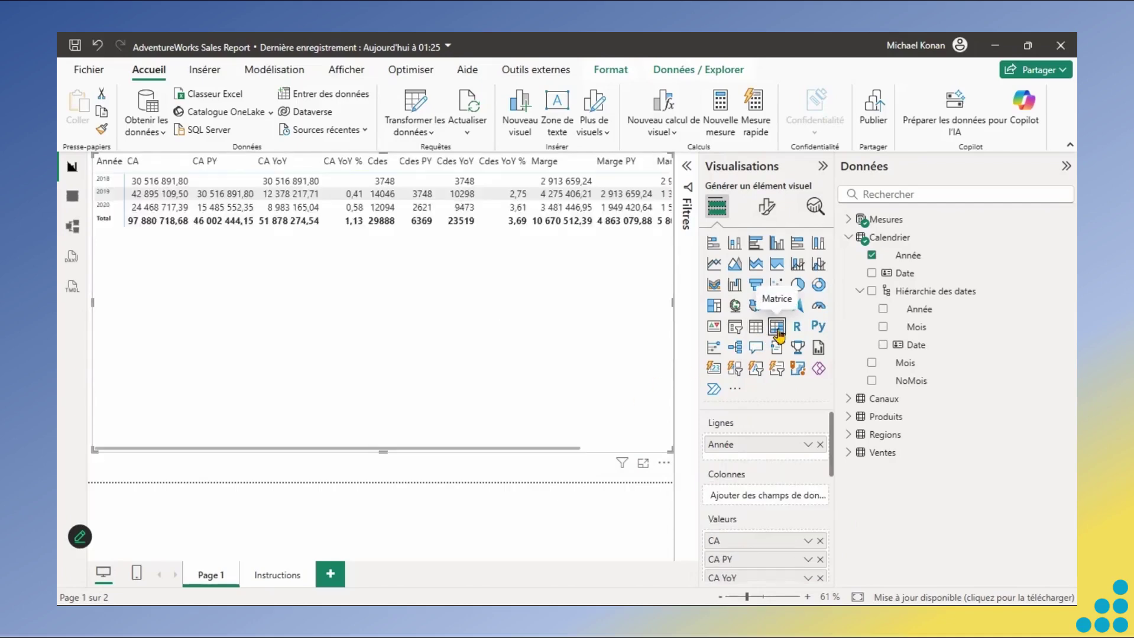
- Set the matrix's row header font size to 15 and widen the Année column and the neighbouring CA columns
left_click(769, 208)
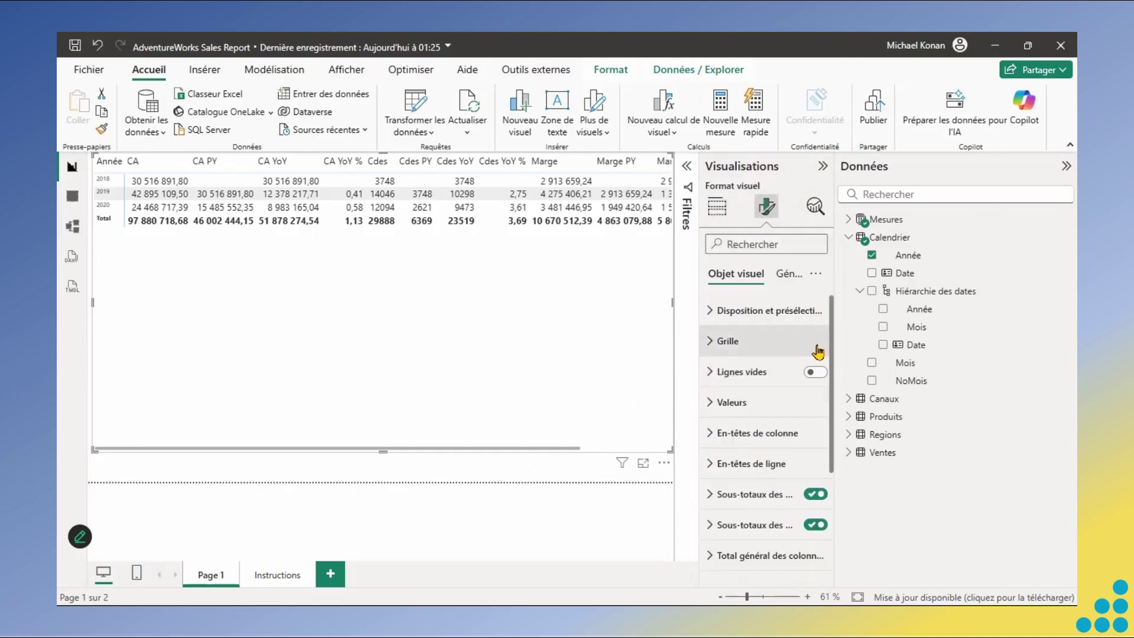
left_click_drag(832, 400, 832, 412)
scroll(712, 437, "up", 1)
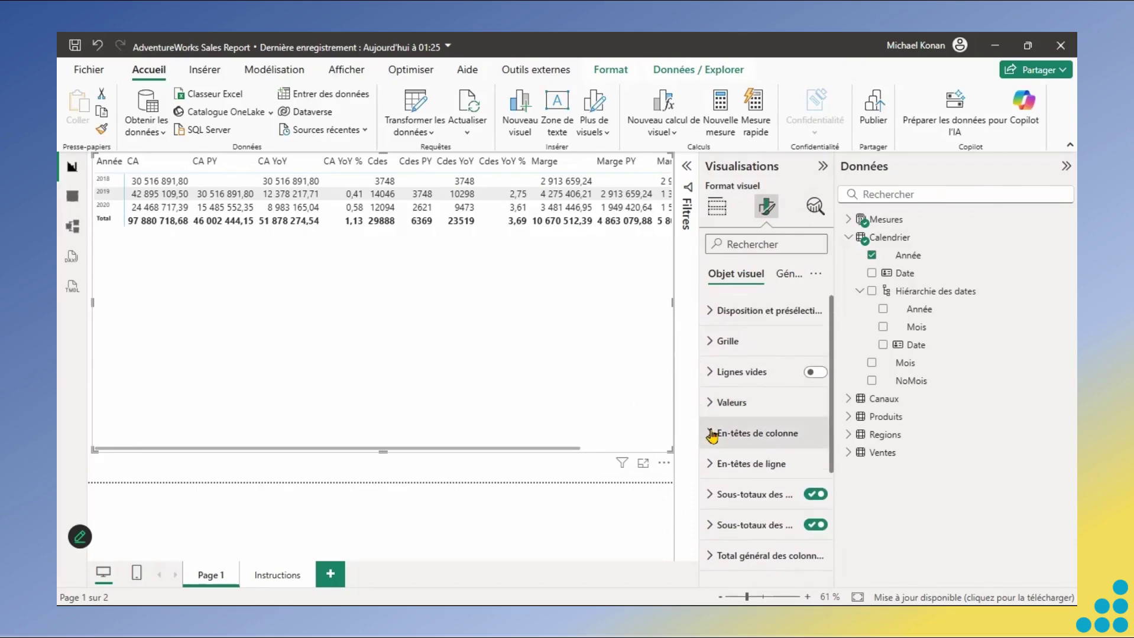
left_click(711, 467)
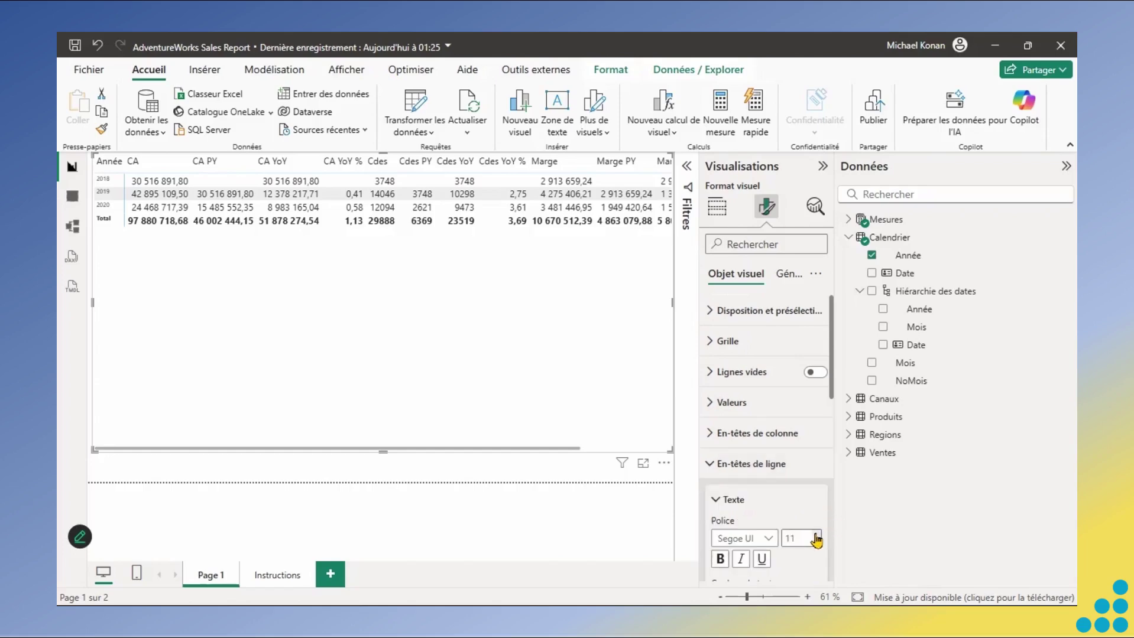
left_click(815, 535)
left_click(815, 535)
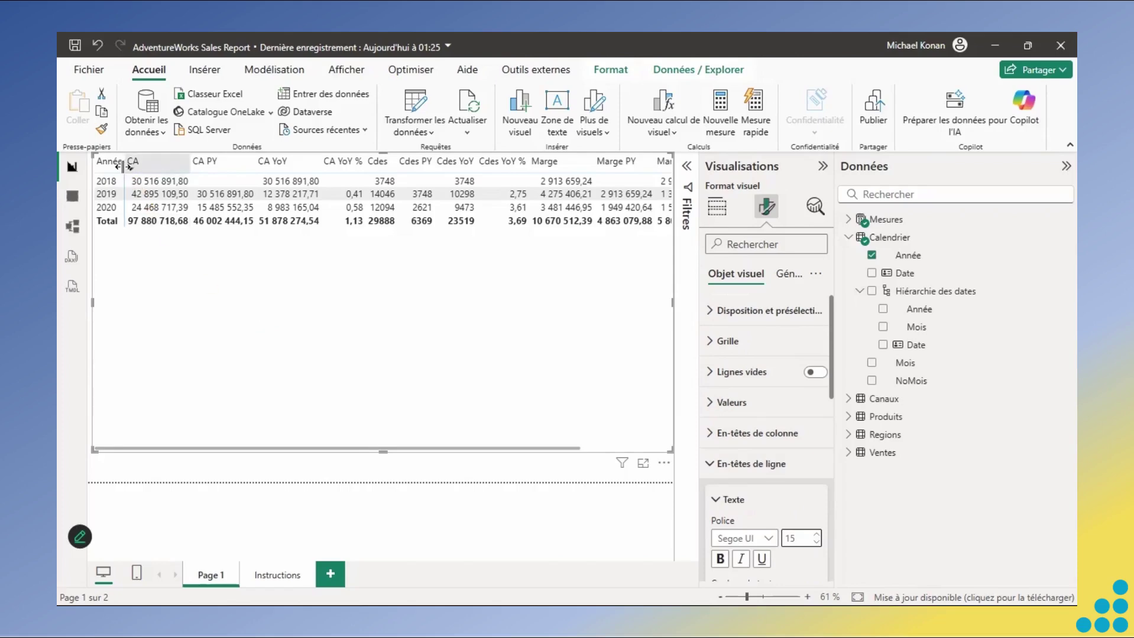
left_click_drag(126, 172, 151, 173)
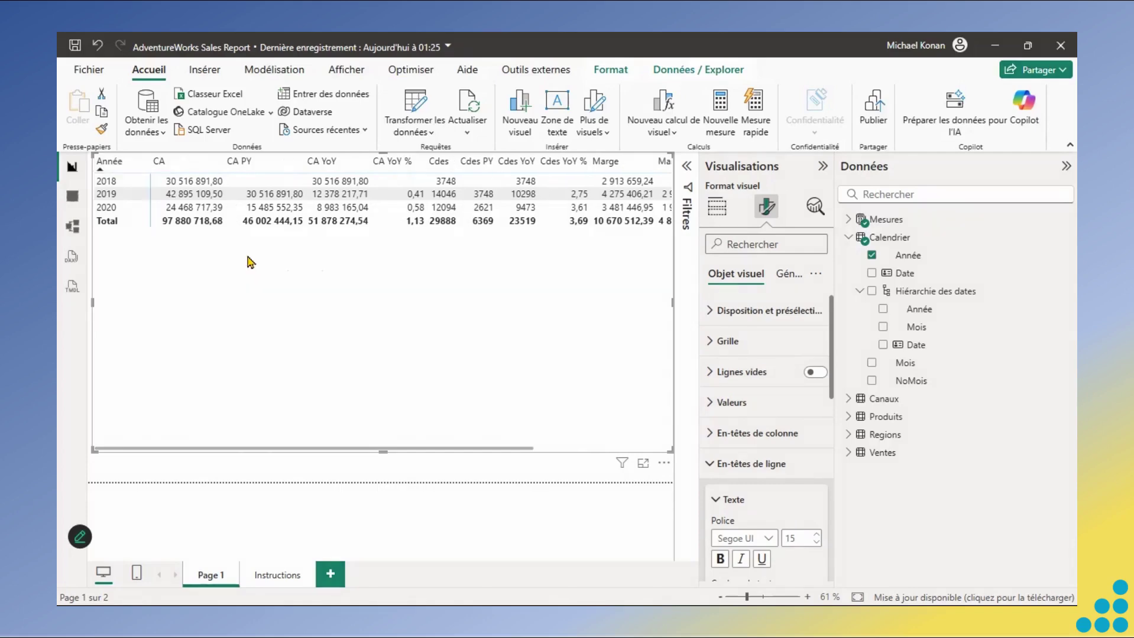
- Format the Chiffre d'affaires measure as a decimal number with a thousands separator and 1 decimal place
left_click(717, 464)
left_click(849, 237)
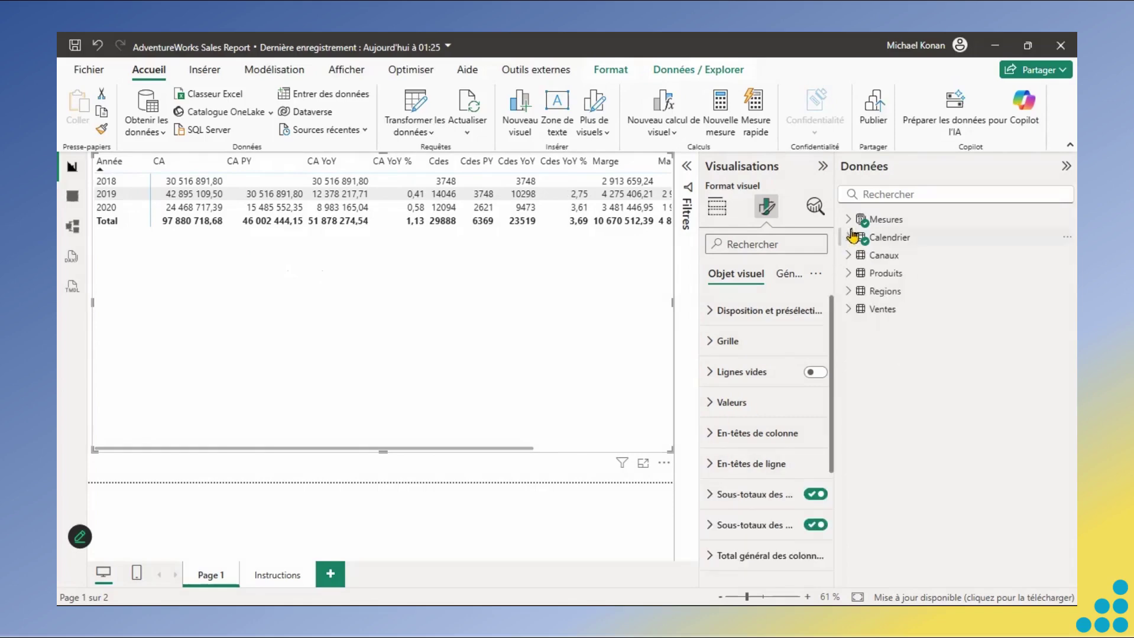
left_click(848, 220)
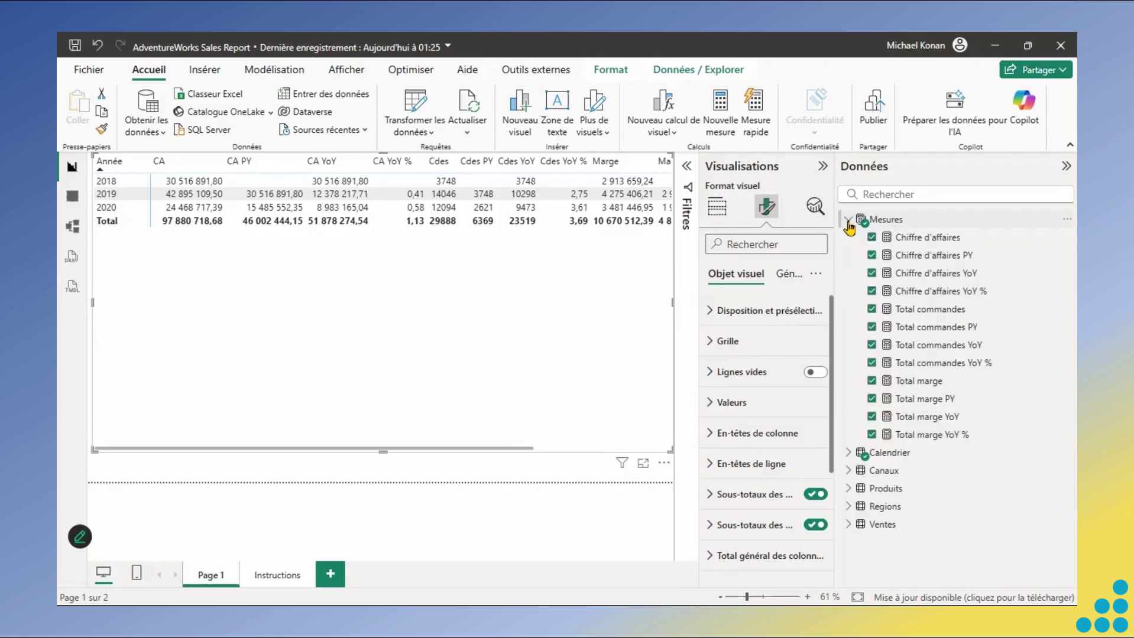
left_click(923, 239)
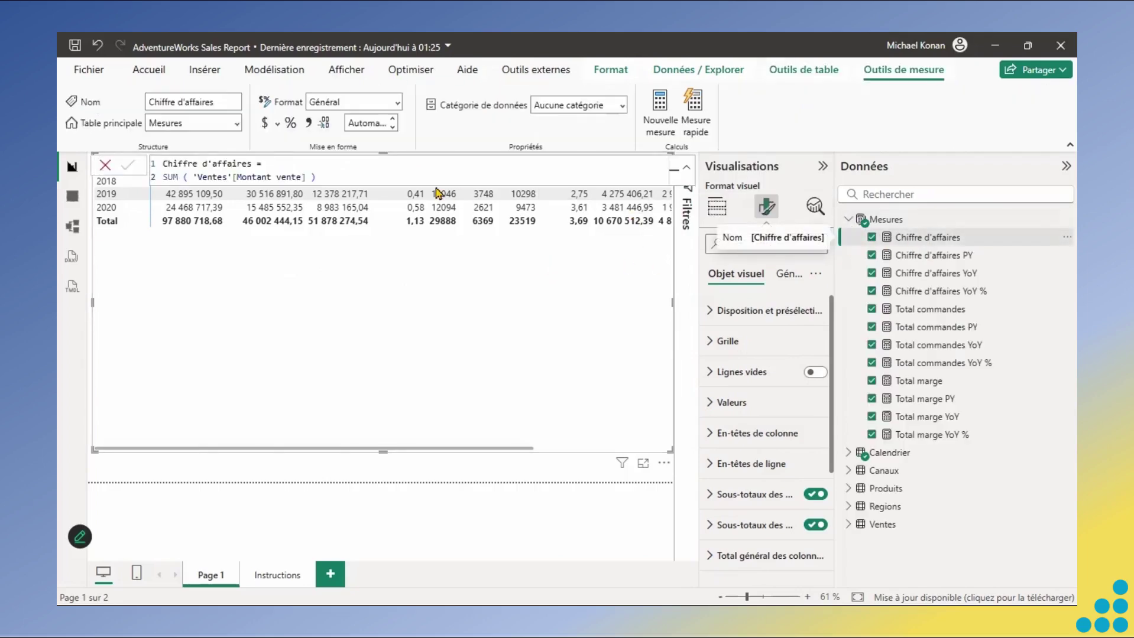
left_click(307, 123)
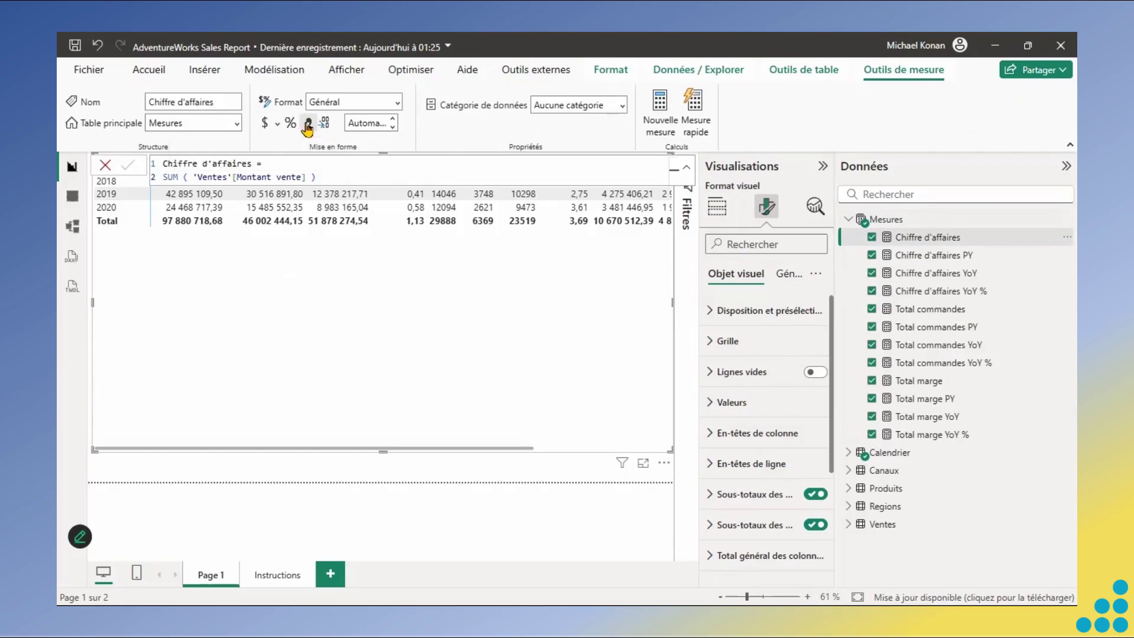
left_click(357, 124)
type("1")
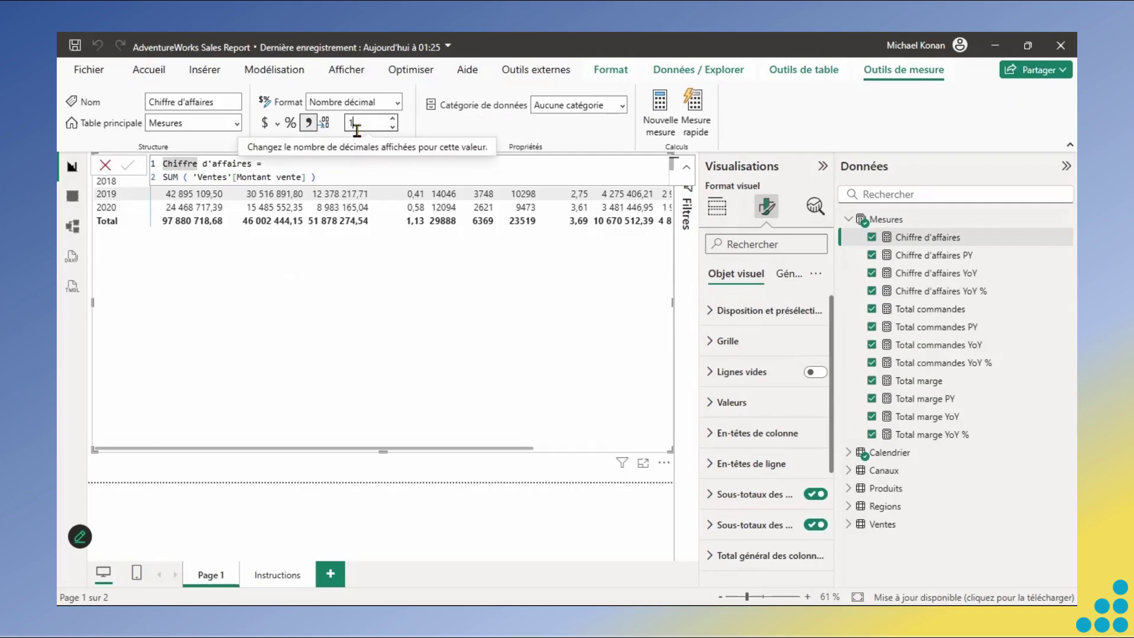
key("BackSpace")
type("2")
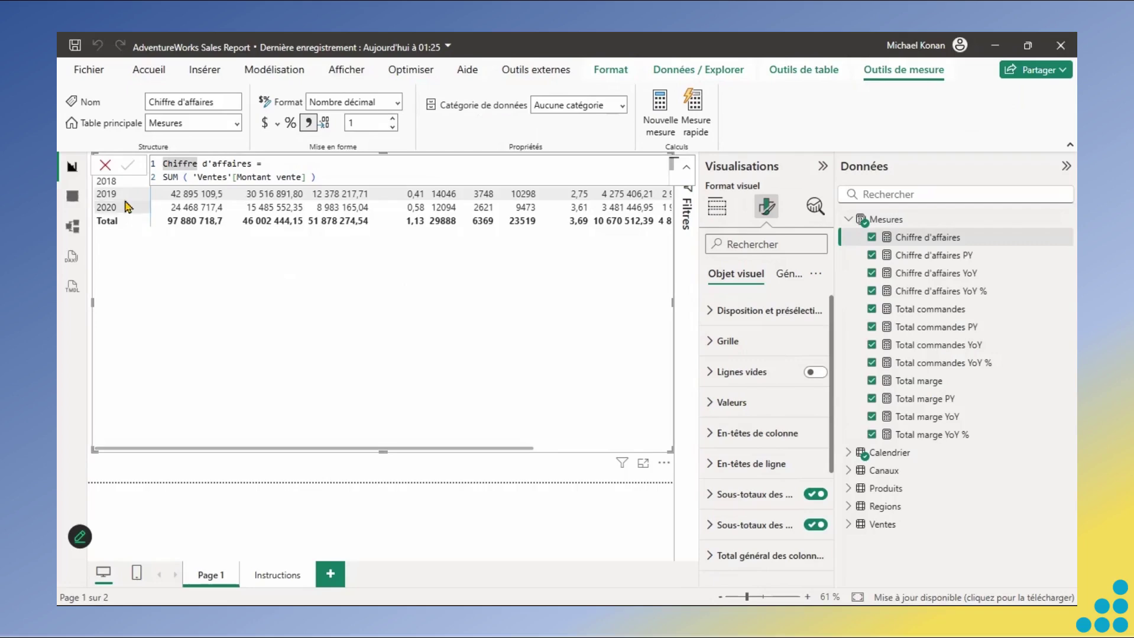
left_click(105, 164)
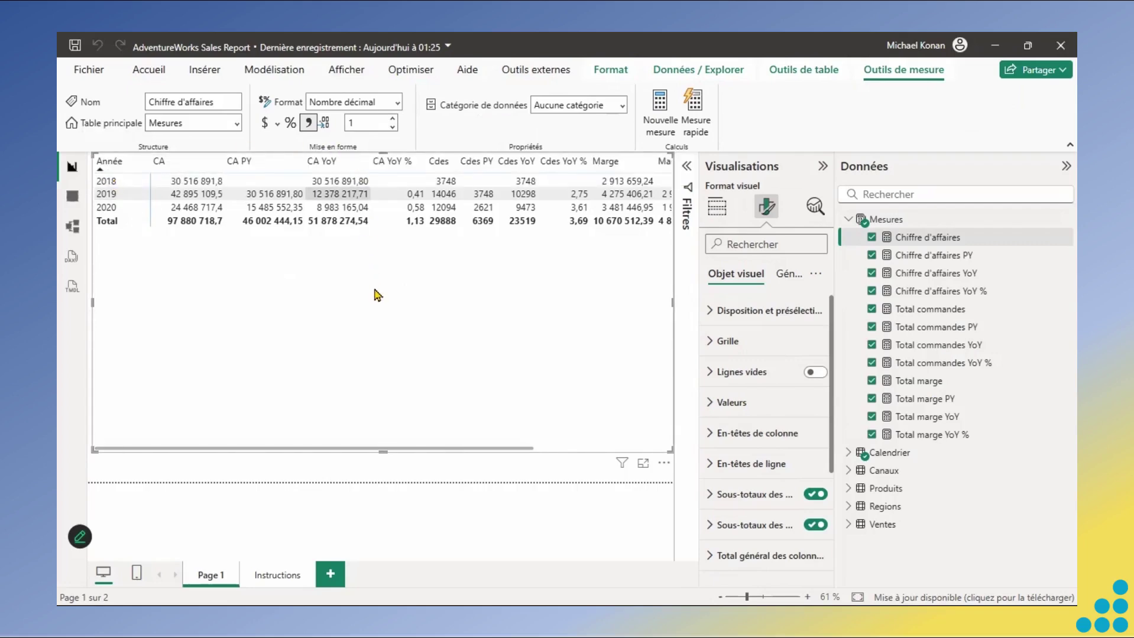
- Move the matrix down the page and shorten it by lowering its upper edge
left_click_drag(374, 290, 375, 319)
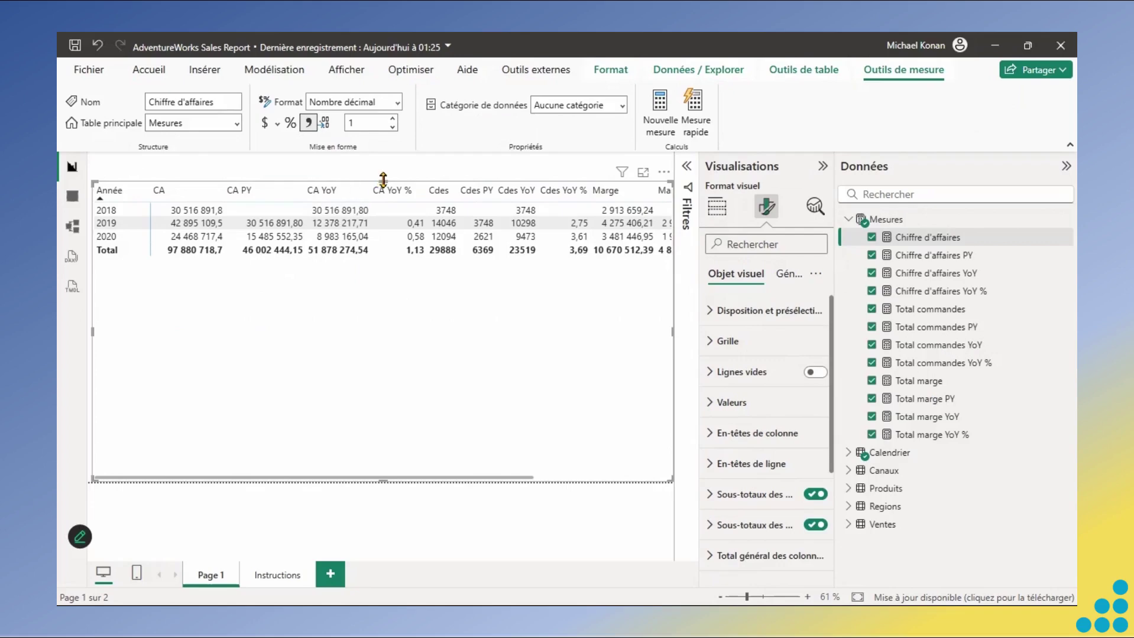
left_click_drag(383, 179, 383, 214)
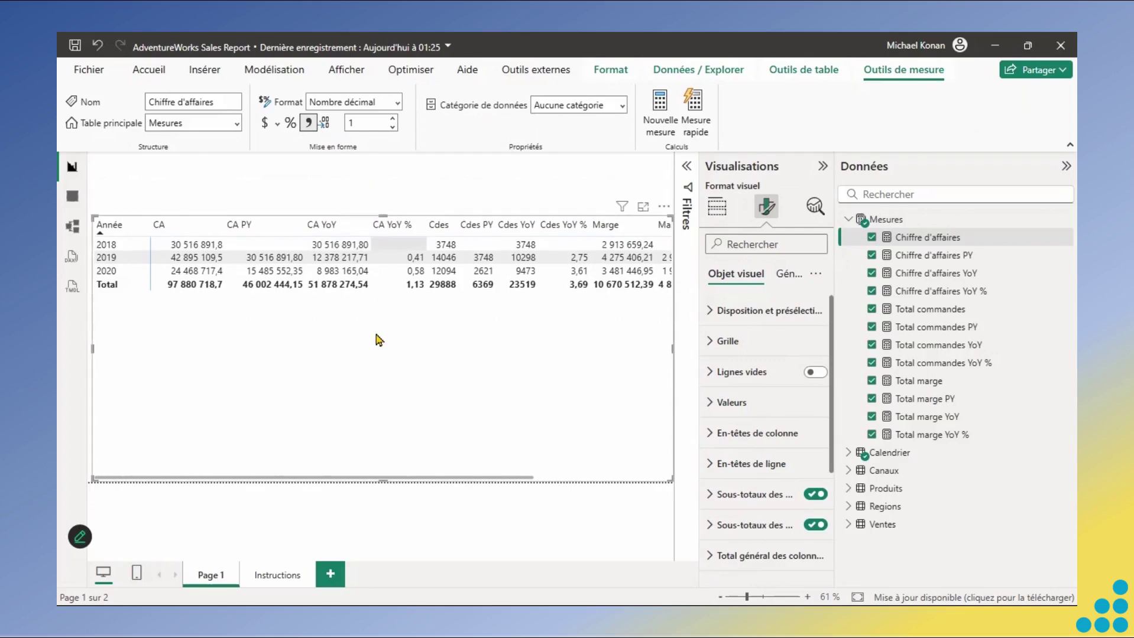
left_click(821, 168)
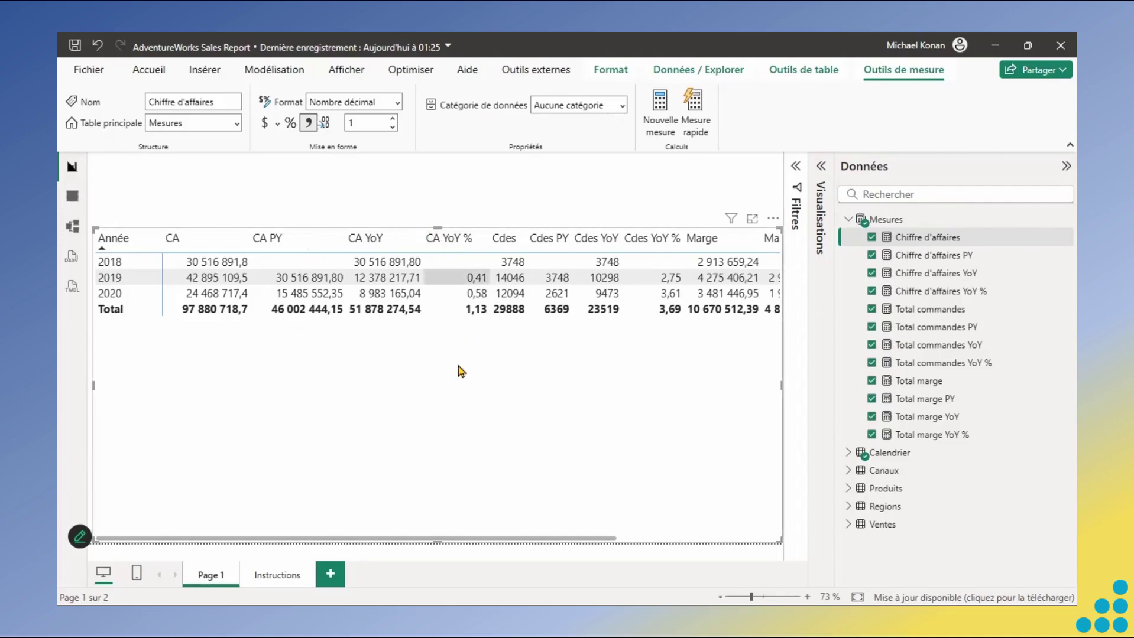
left_click(821, 166)
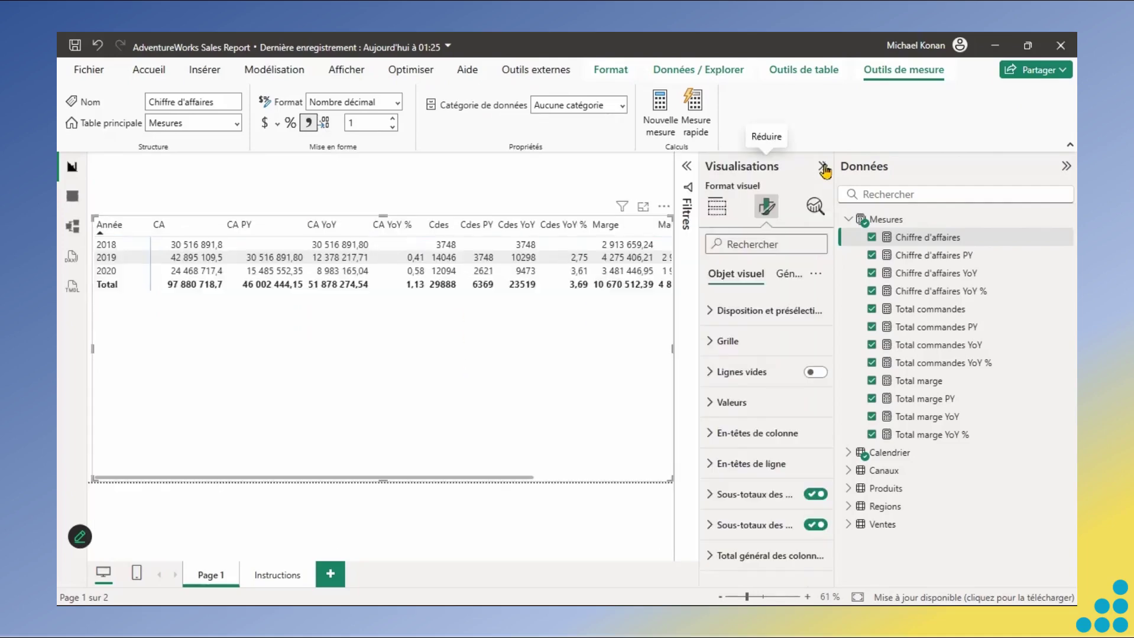
- Set the matrix's column header alignment to right and its title alignment to left
left_click(717, 434)
left_click_drag(831, 372, 831, 442)
left_click(762, 456)
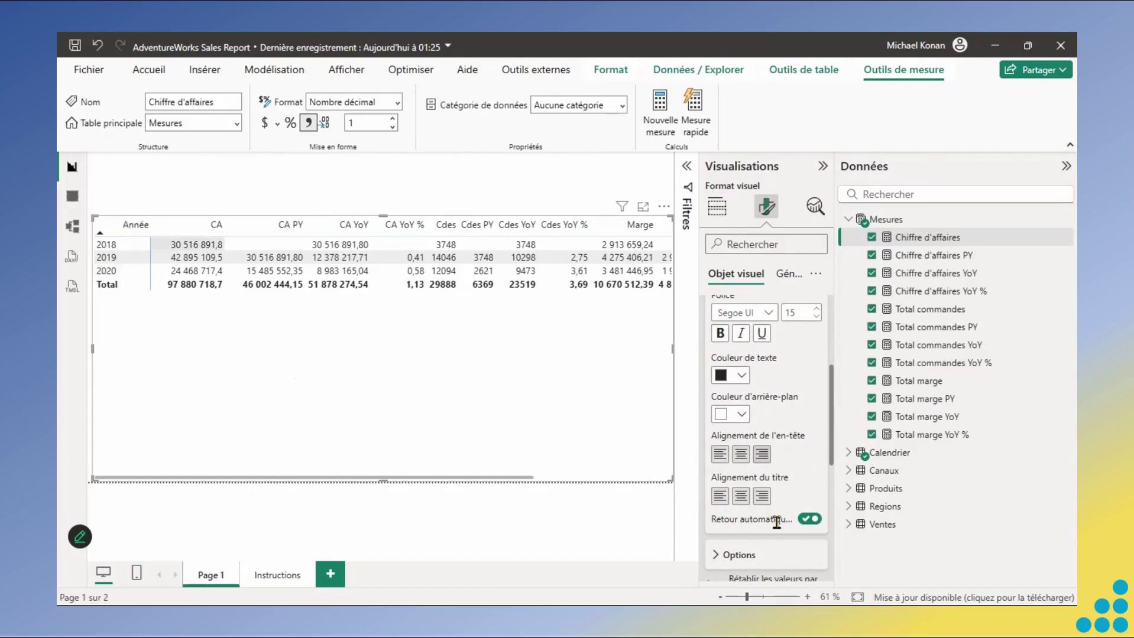
left_click(721, 499)
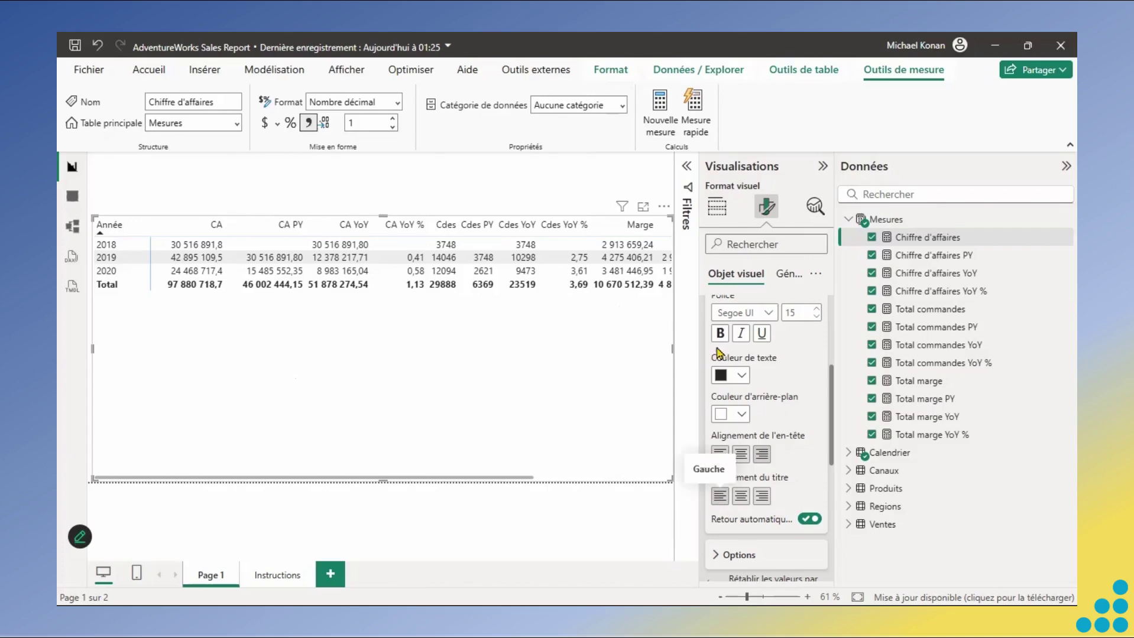
left_click(821, 167)
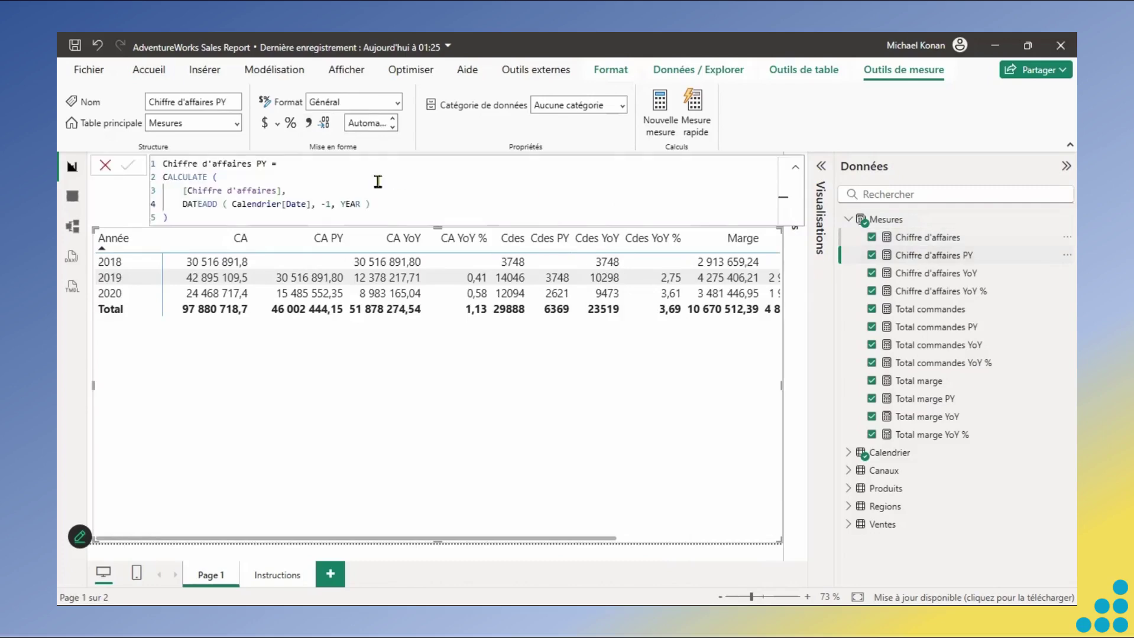
- Format the Chiffre d'affaires PY measure with a thousands separator and 1 decimal place
left_click(308, 126)
left_click(355, 122)
type("2")
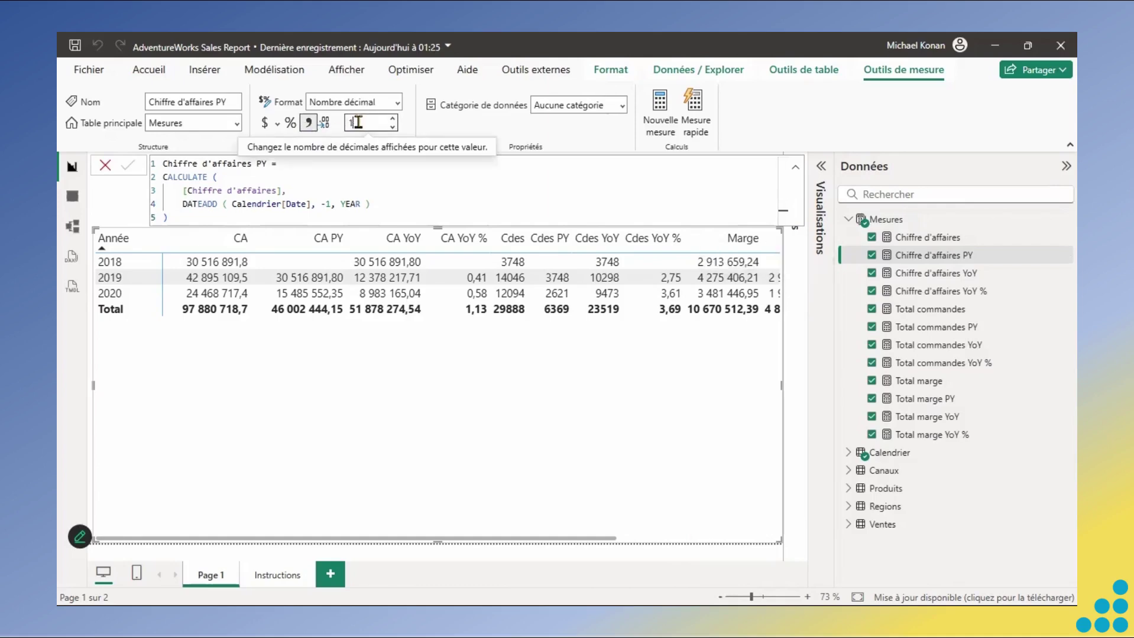
type("1")
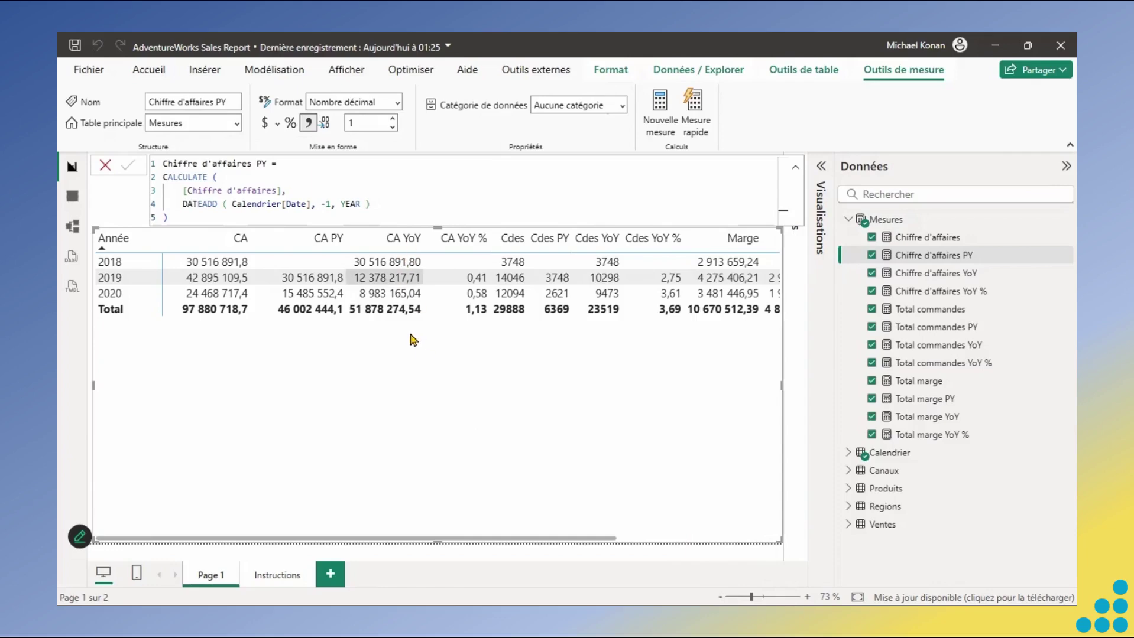
- Format the Chiffre d'affaires YoY measure with a thousands separator and 1 decimal place
left_click(940, 273)
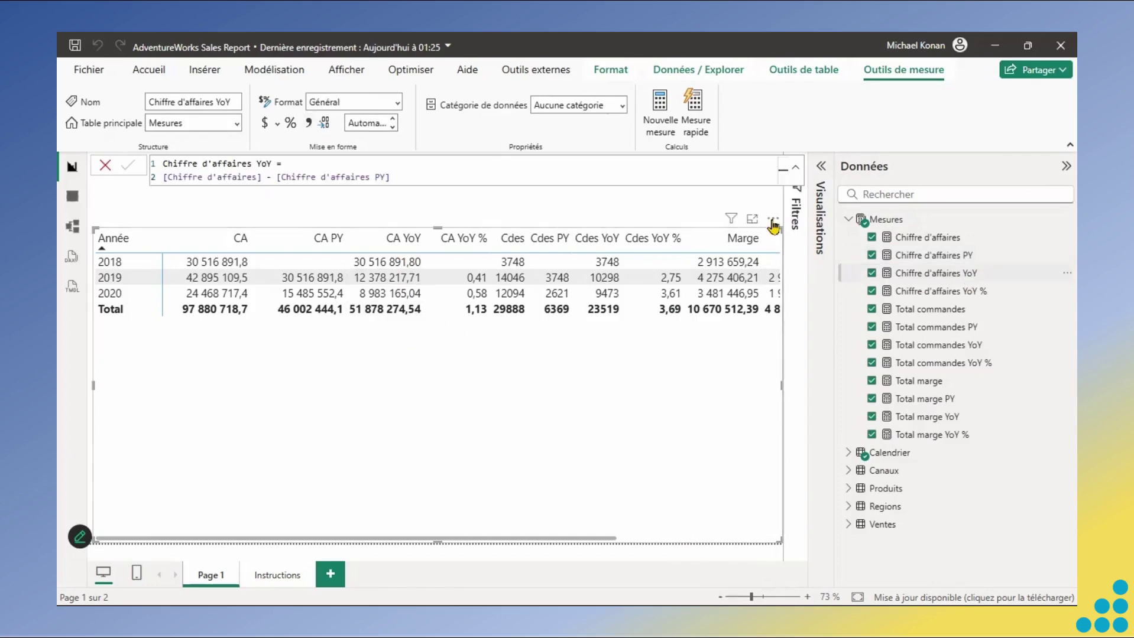
left_click(308, 123)
left_click(365, 124)
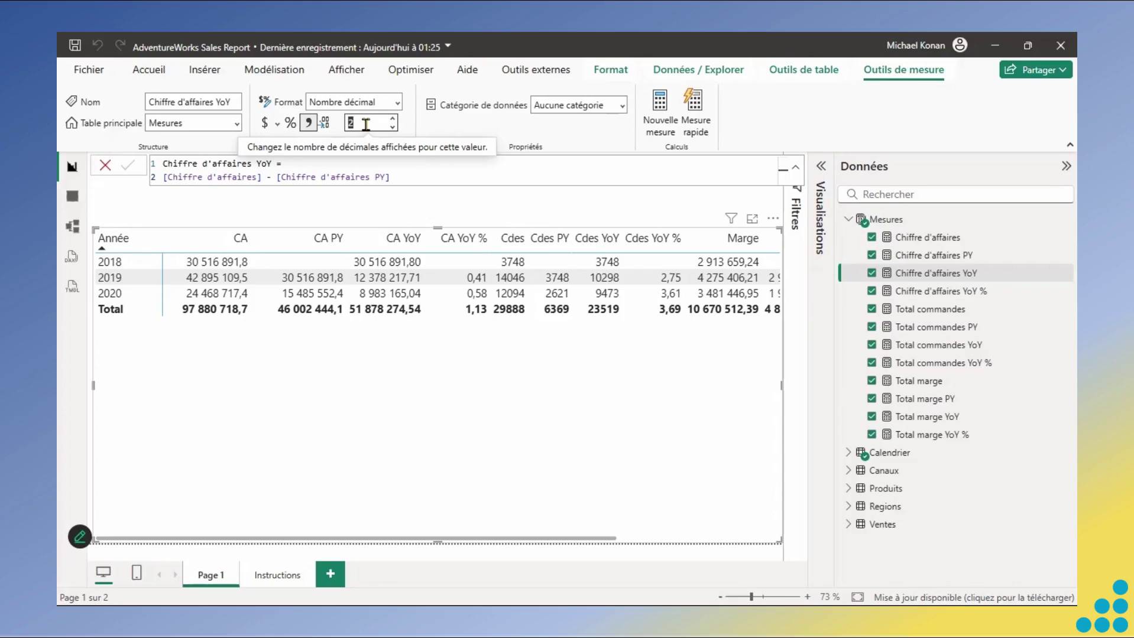
key("Return")
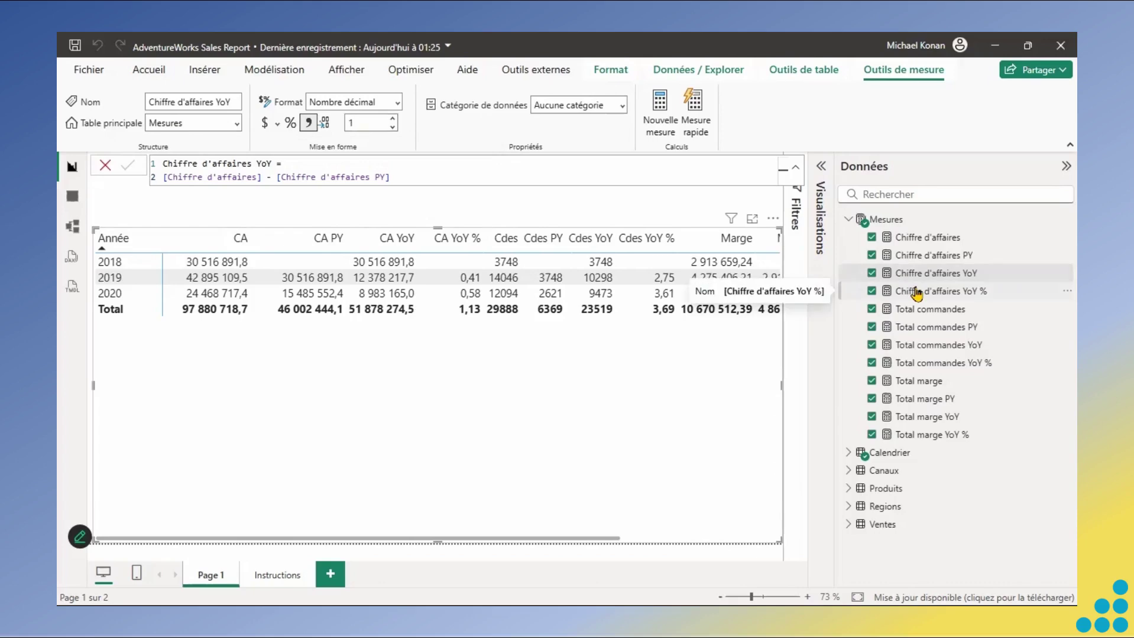
- Format the Chiffre d'affaires YoY % measure as a percentage with 0 decimal places
left_click(916, 292)
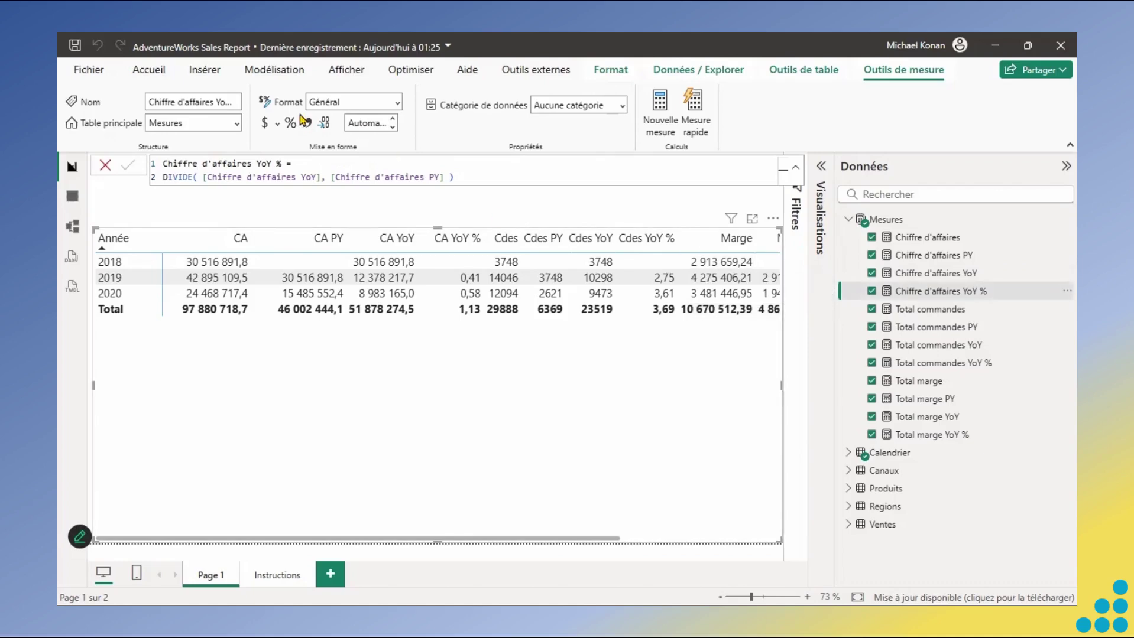
left_click(290, 124)
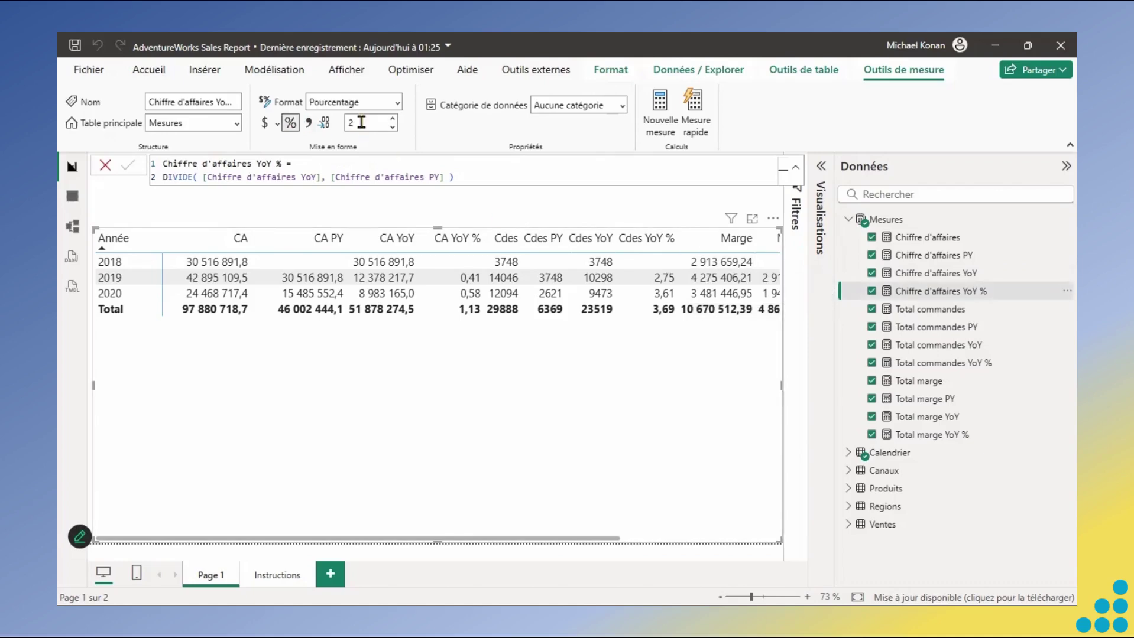
double_click(364, 125)
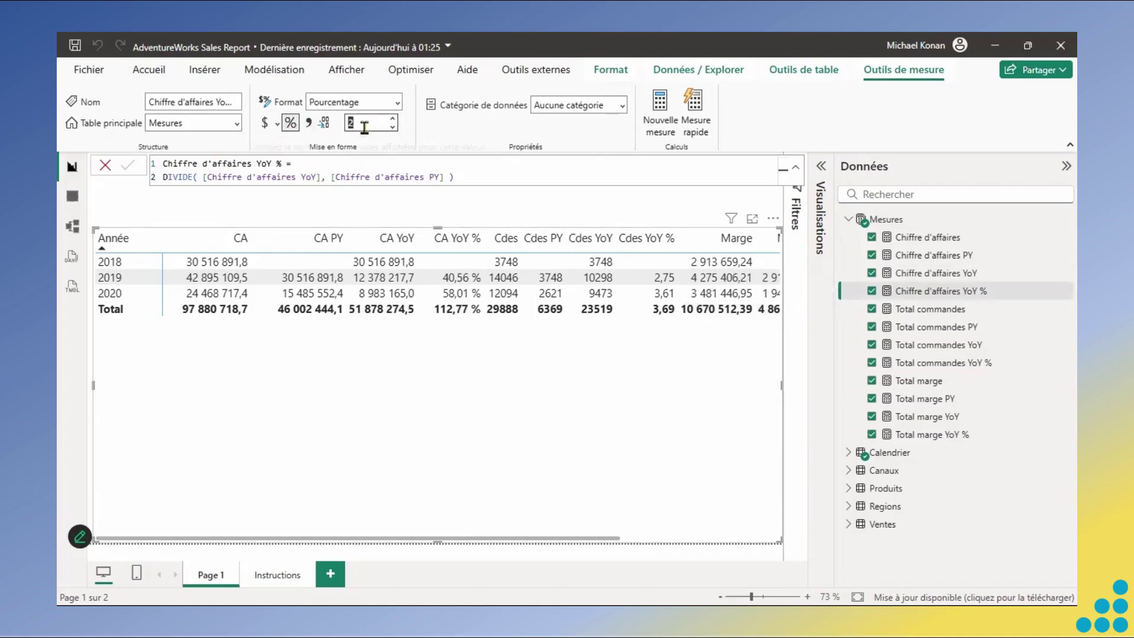
type("0")
key("Return")
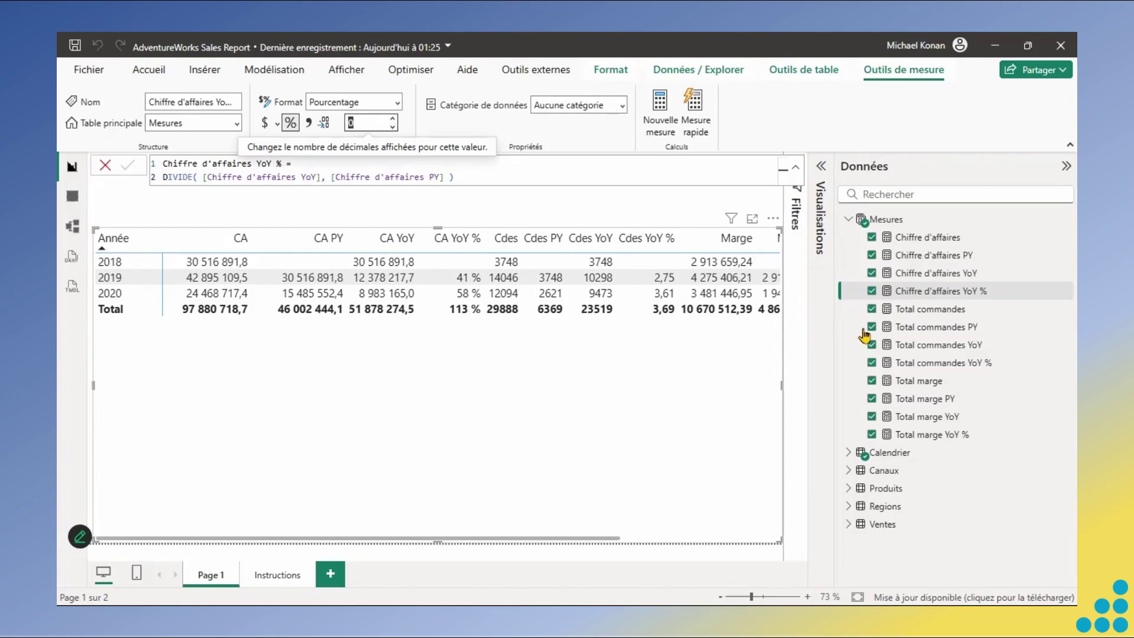
- Apply the thousands separator to the Total commandes, Total commandes PY and Total commandes YoY measures
left_click(940, 312)
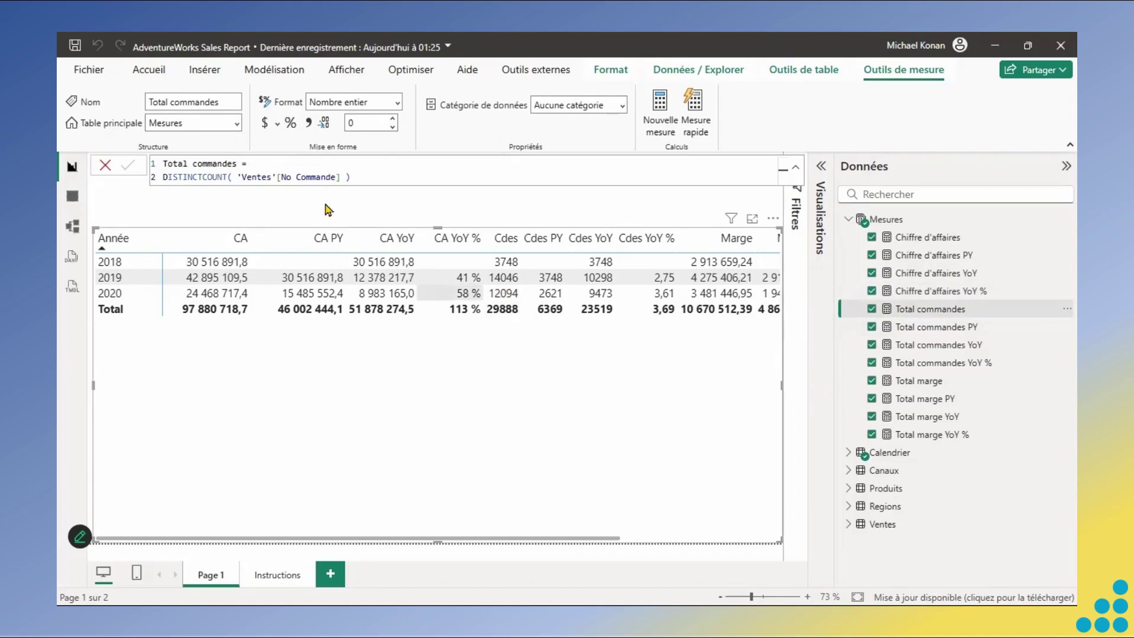
left_click(309, 123)
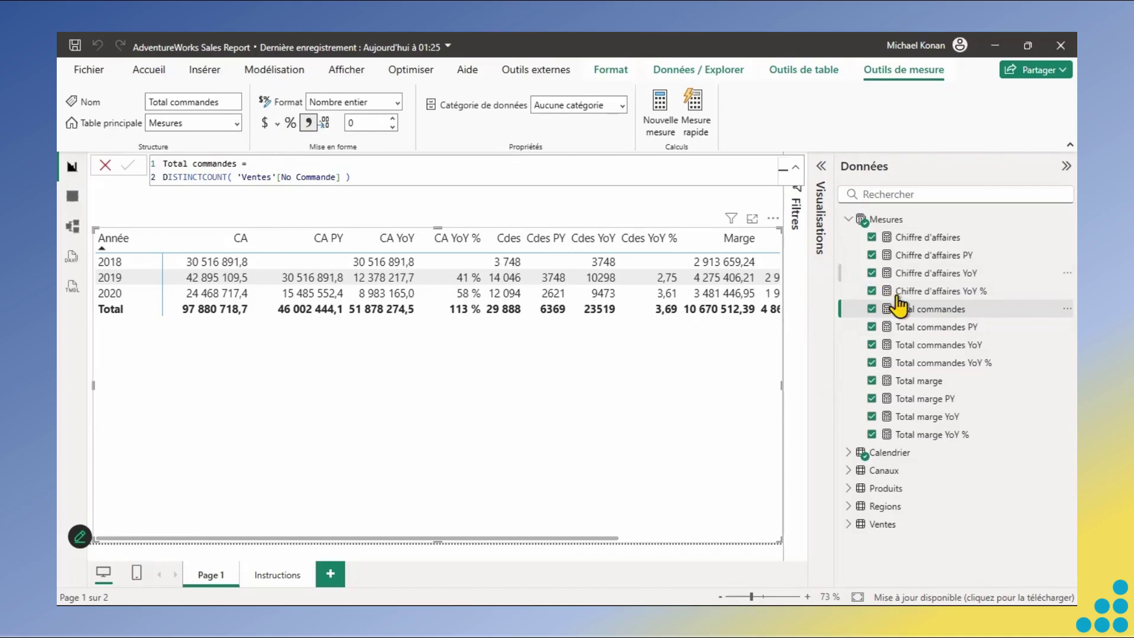
left_click(920, 332)
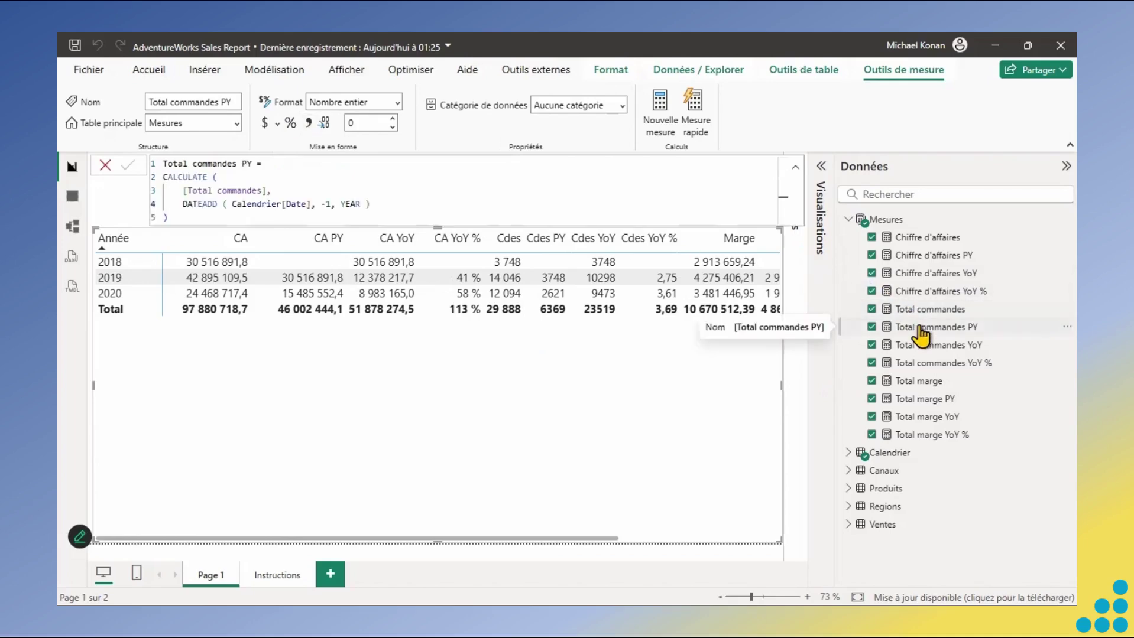
left_click(306, 124)
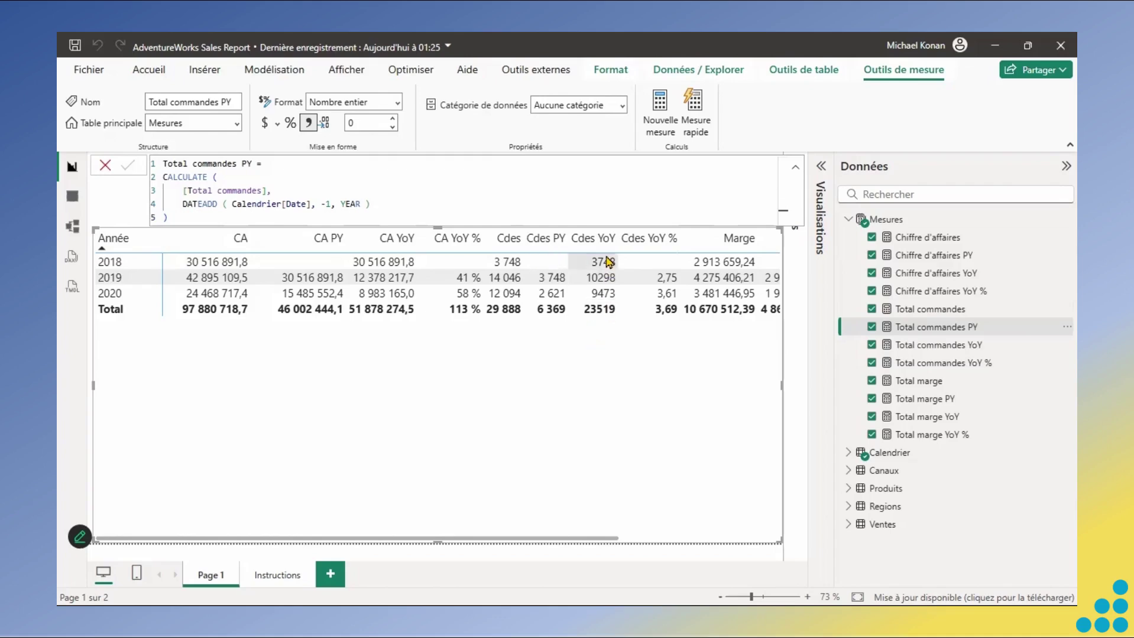
left_click(917, 348)
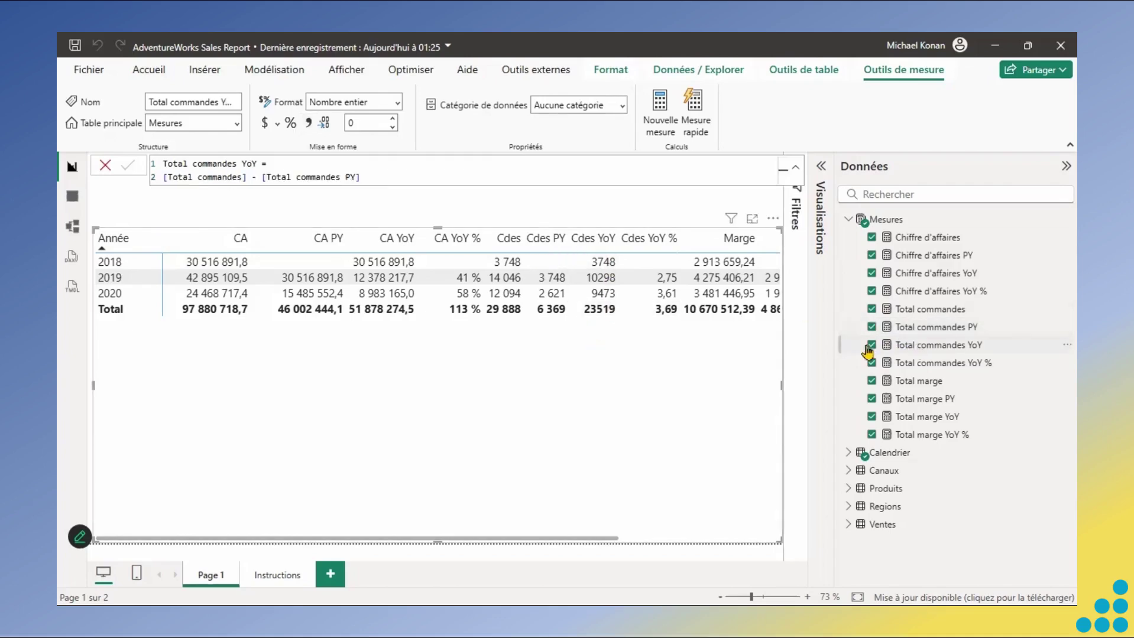
left_click(307, 124)
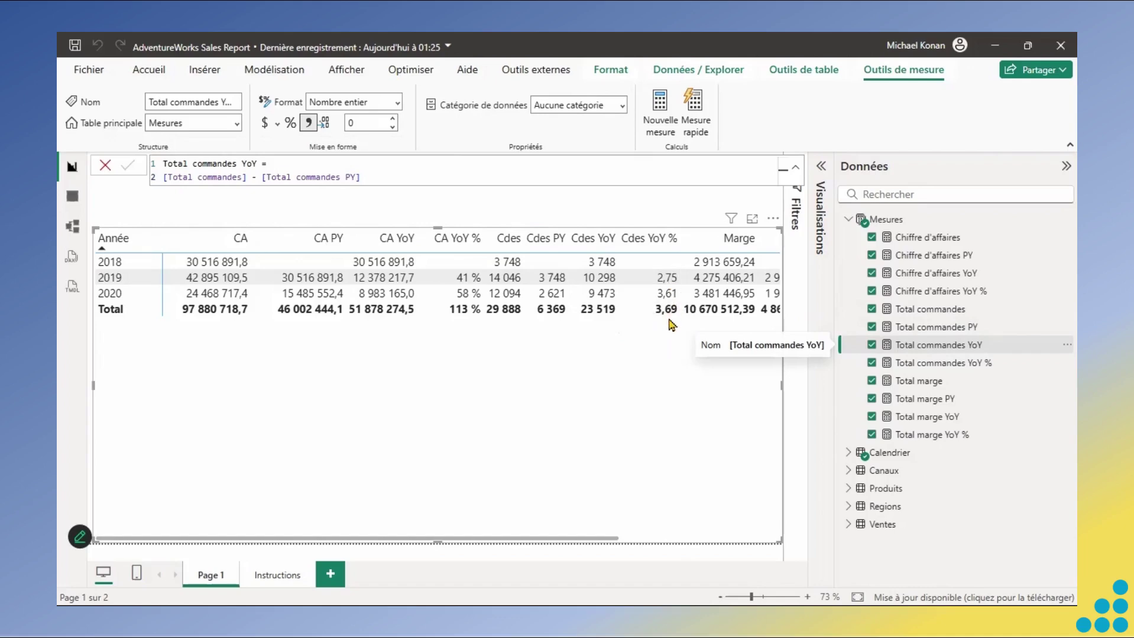
- Format the Total commandes YoY % measure as a percentage with 1 decimal place
left_click(919, 363)
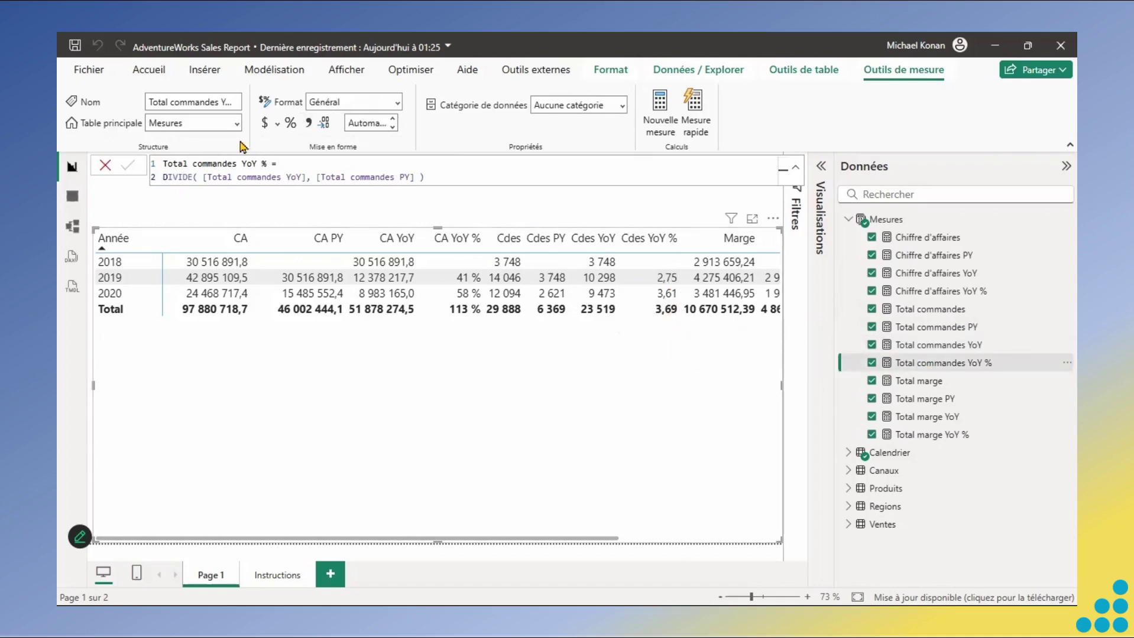
left_click(290, 122)
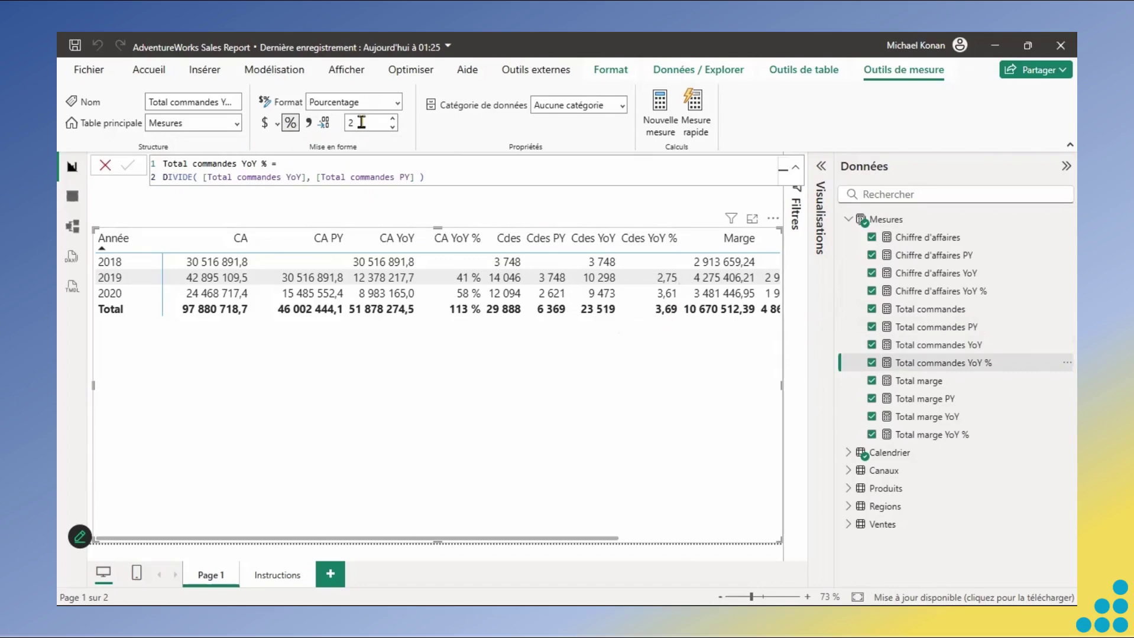
double_click(361, 122)
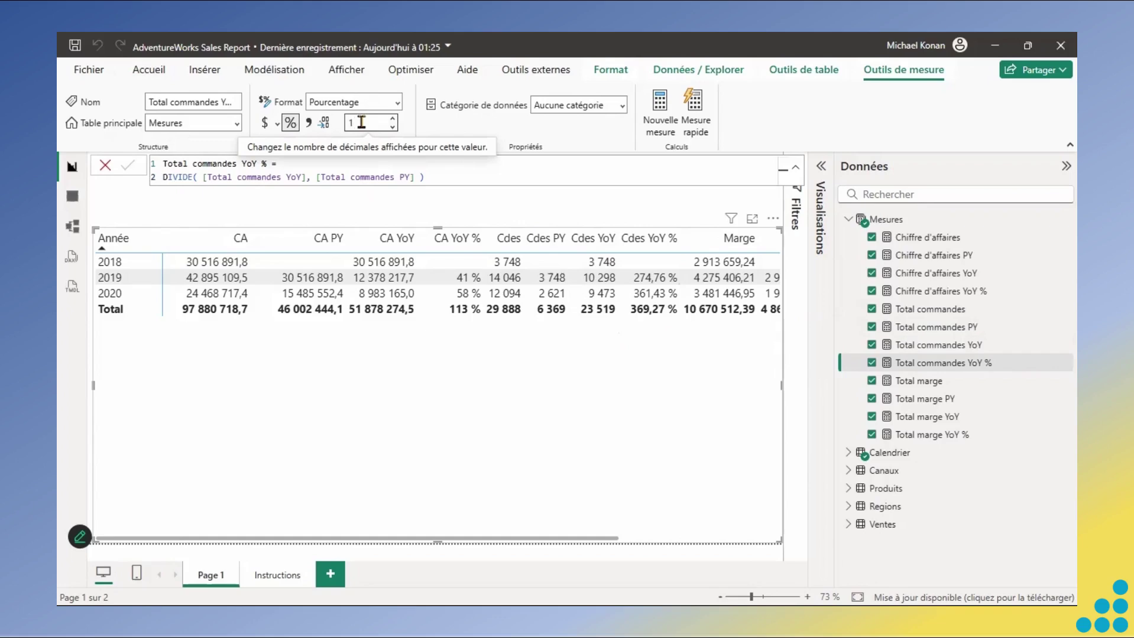
key("Return")
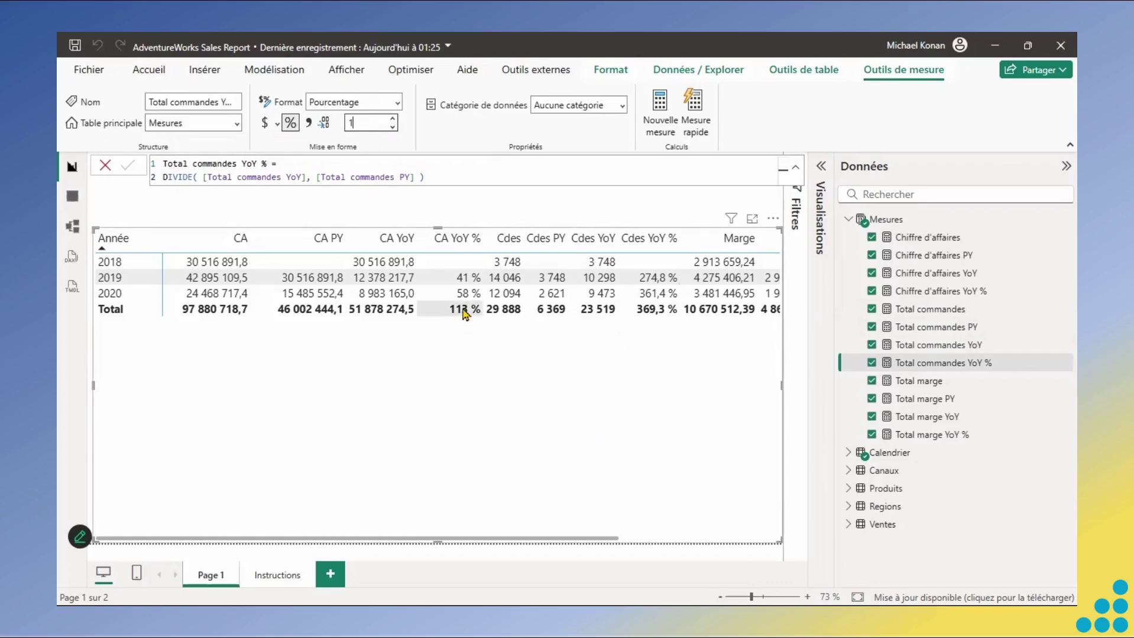
- Set the Chiffre d'affaires YoY % measure to 1 decimal place
left_click(931, 291)
left_click(367, 125)
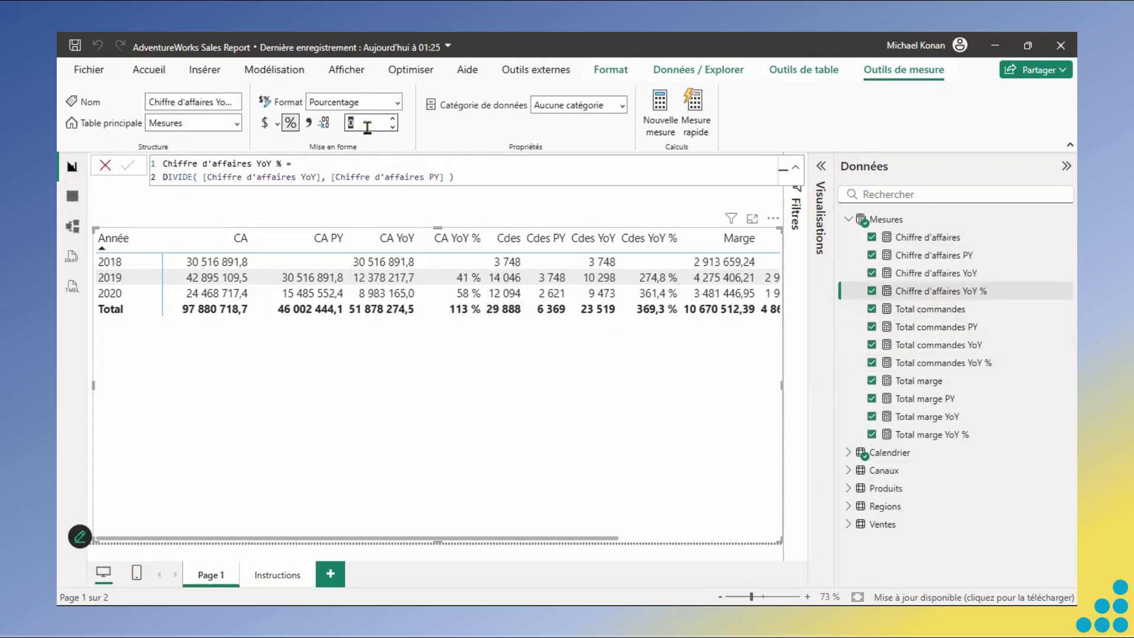
type("1")
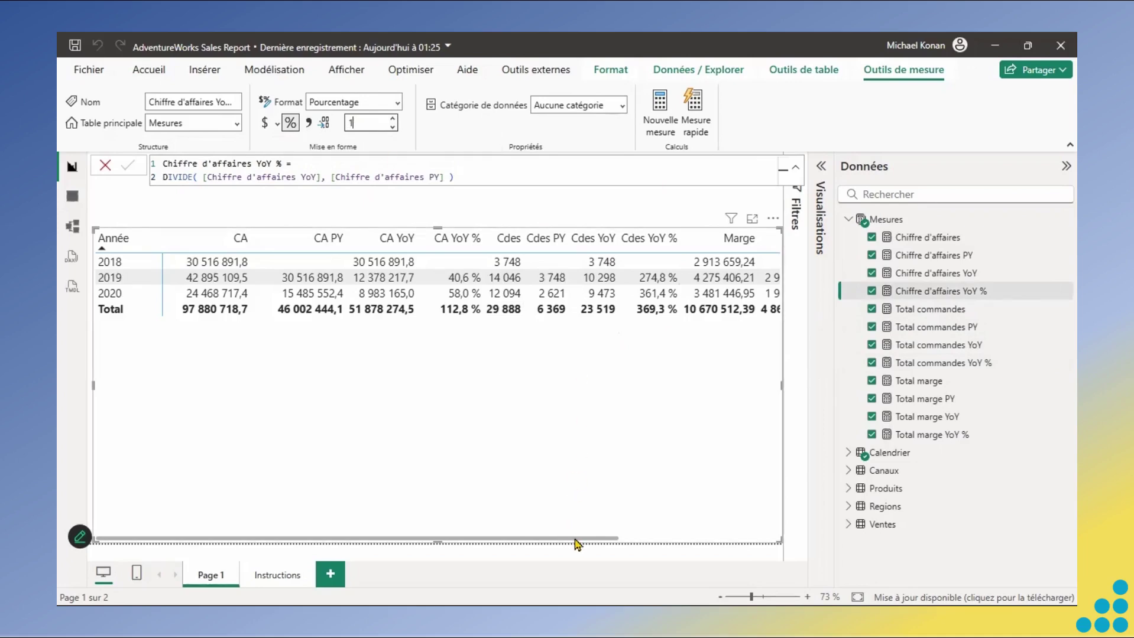
- Format the Total marge measure with the thousands separator and 1 decimal place
left_click_drag(584, 543, 685, 540)
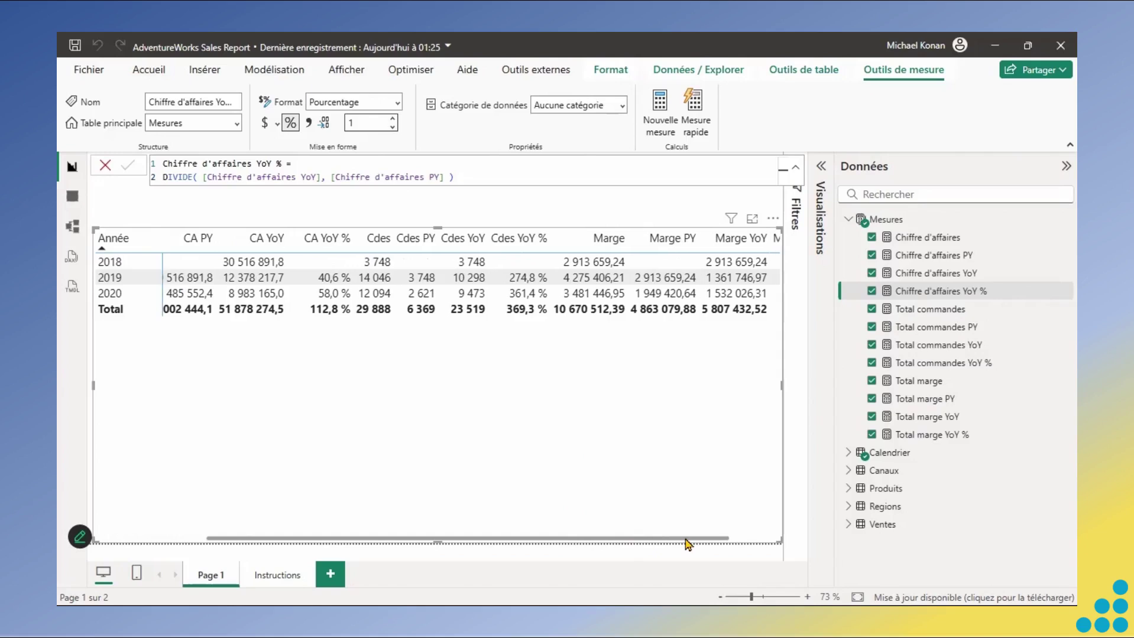
left_click(926, 383)
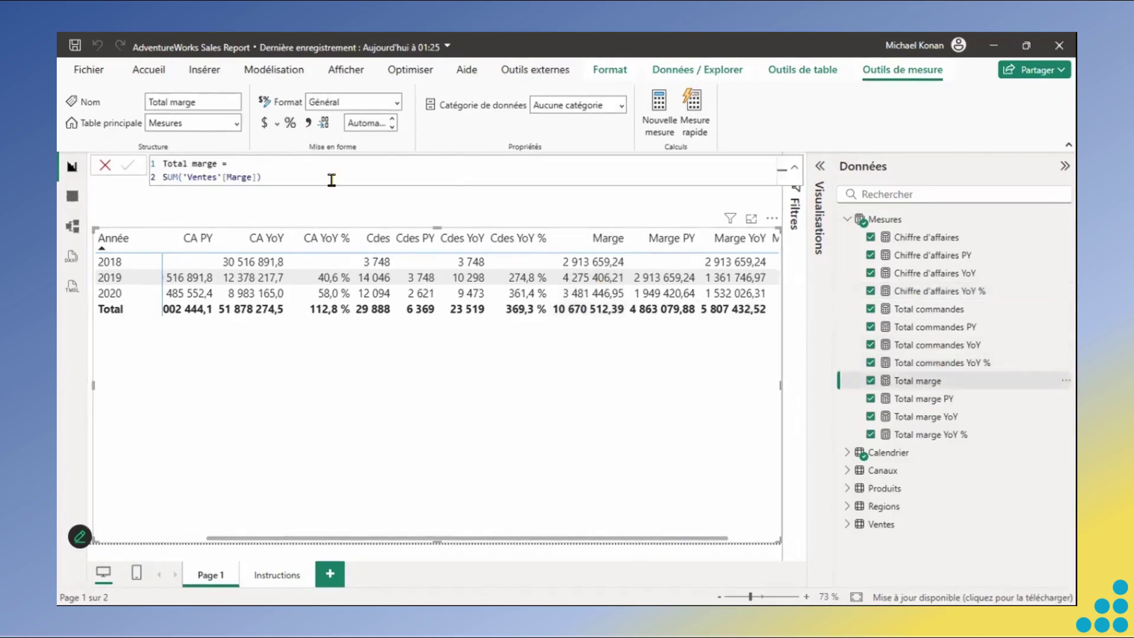
left_click(307, 124)
left_click(369, 125)
key("BackSpace")
type("1")
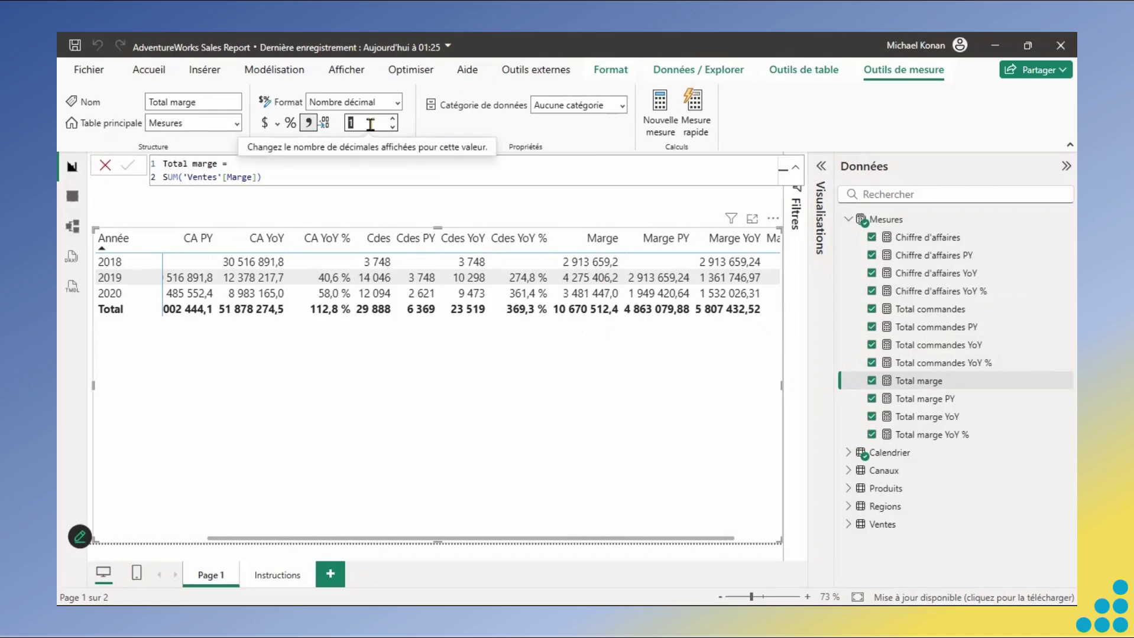
- Apply the thousands separator and 1 decimal place to the Total marge PY measure
left_click(914, 401)
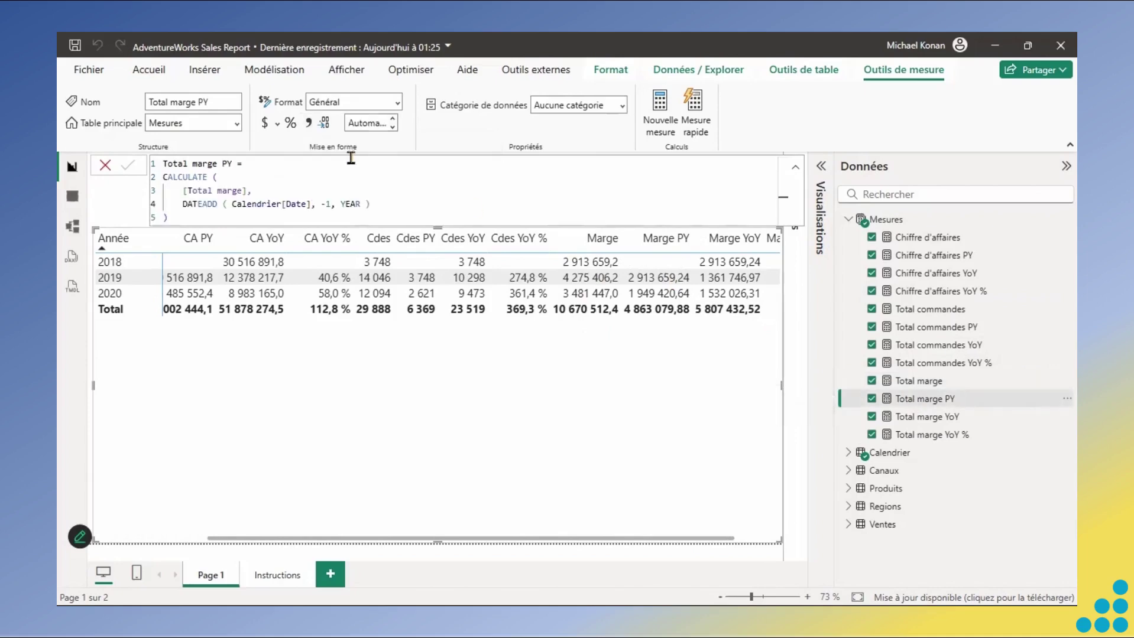
left_click(309, 124)
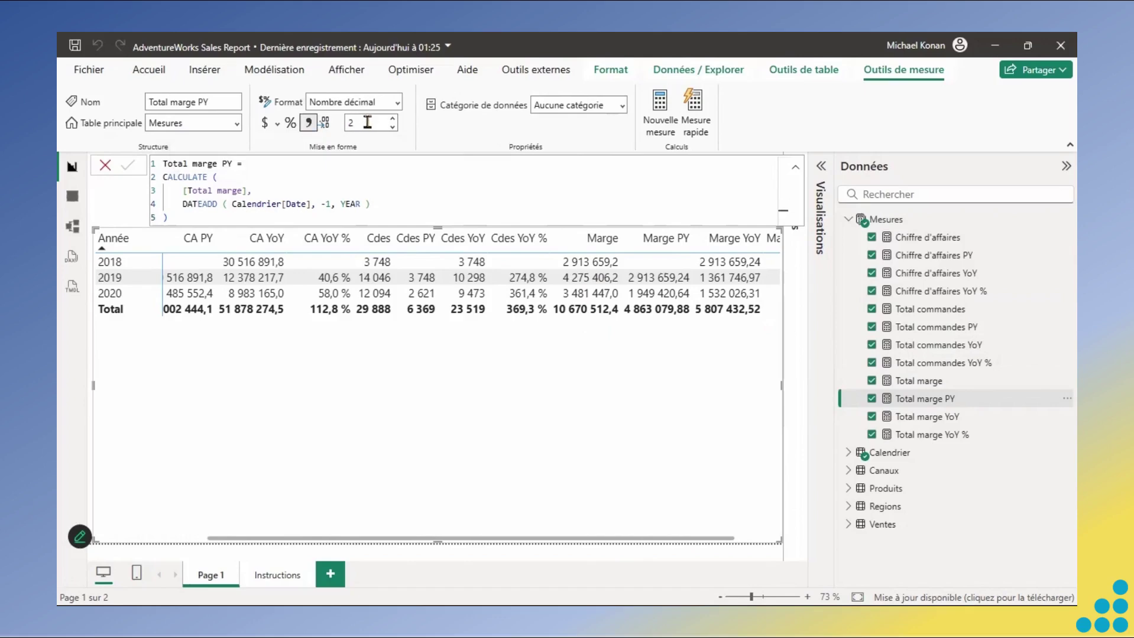
type("1")
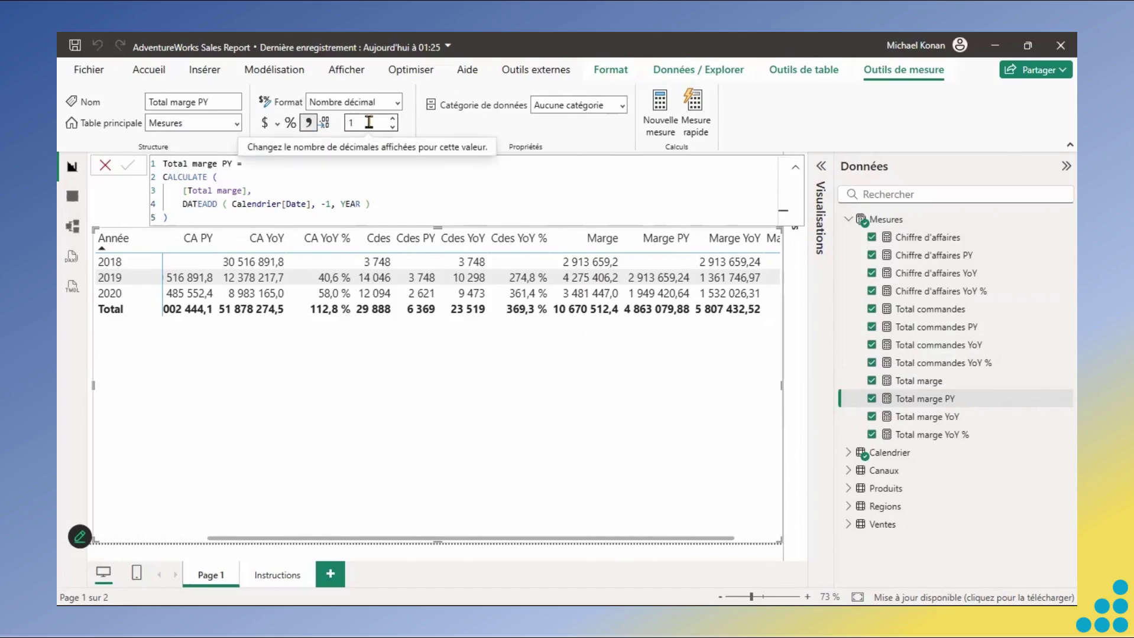
key("Return")
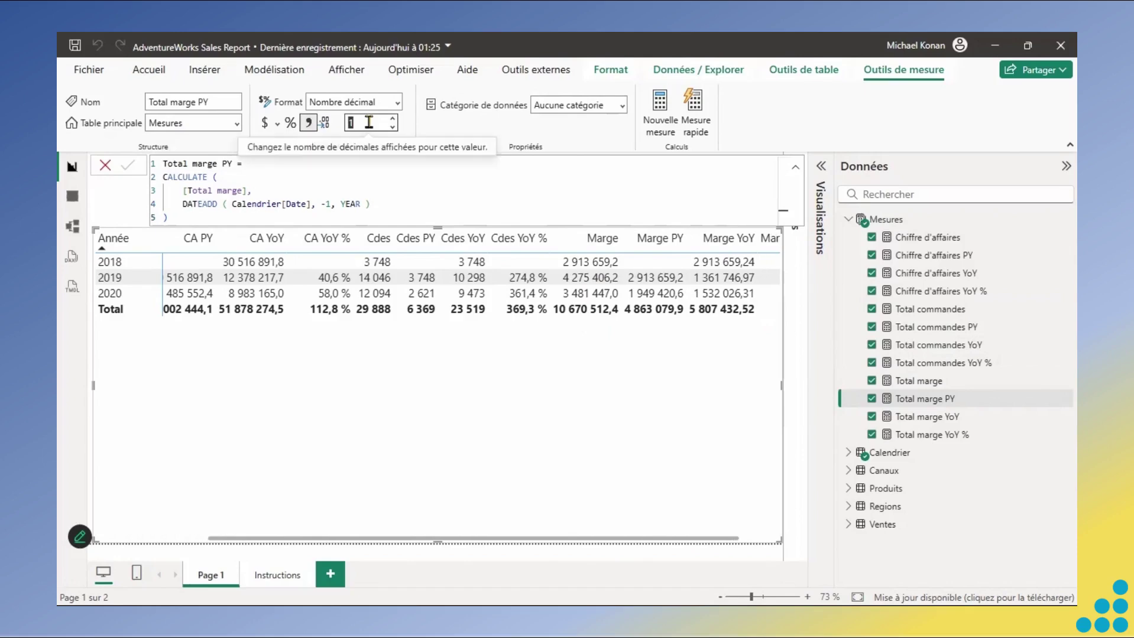
- Give the Total marge YoY measure a decimal number format with thousands separator and 1 decimal place
left_click_drag(699, 542, 739, 542)
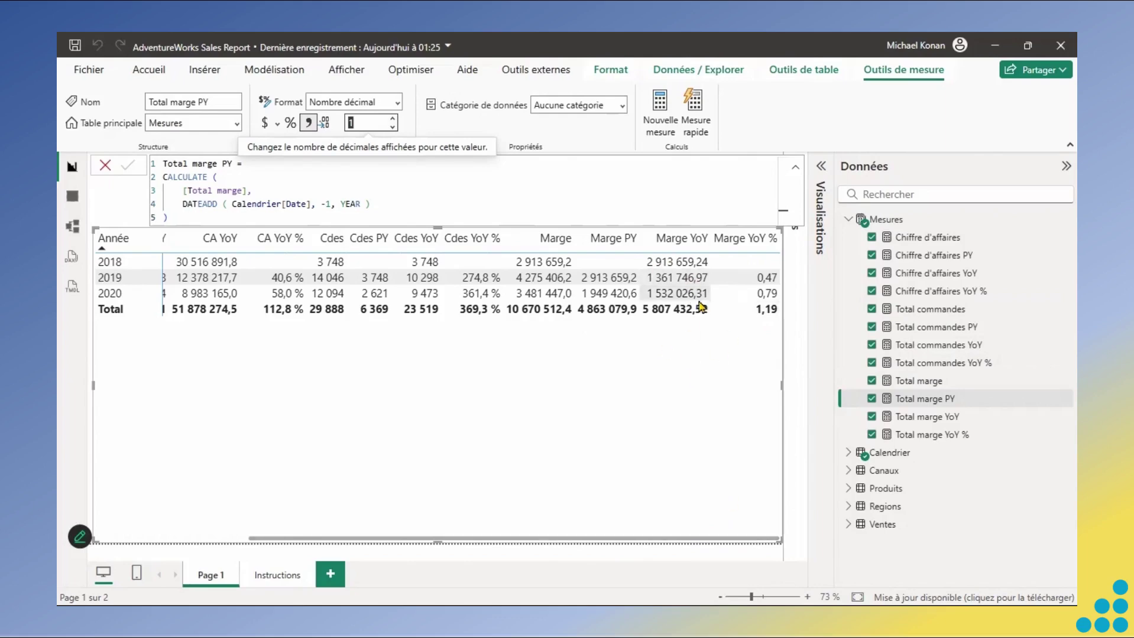
left_click(905, 417)
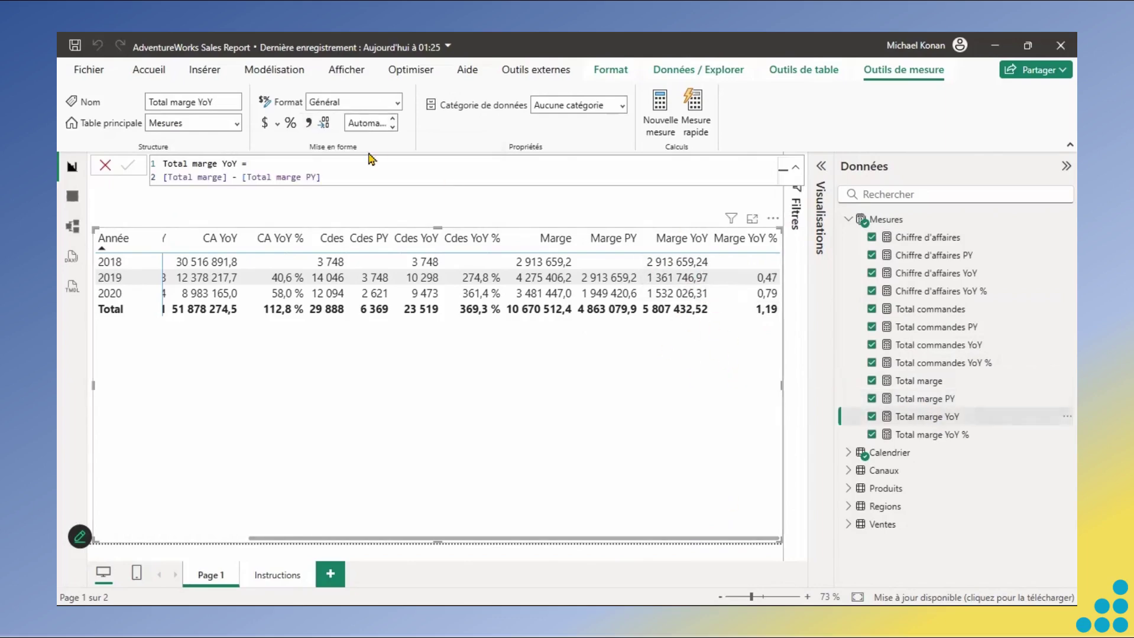
left_click(308, 123)
left_click(359, 124)
type("1")
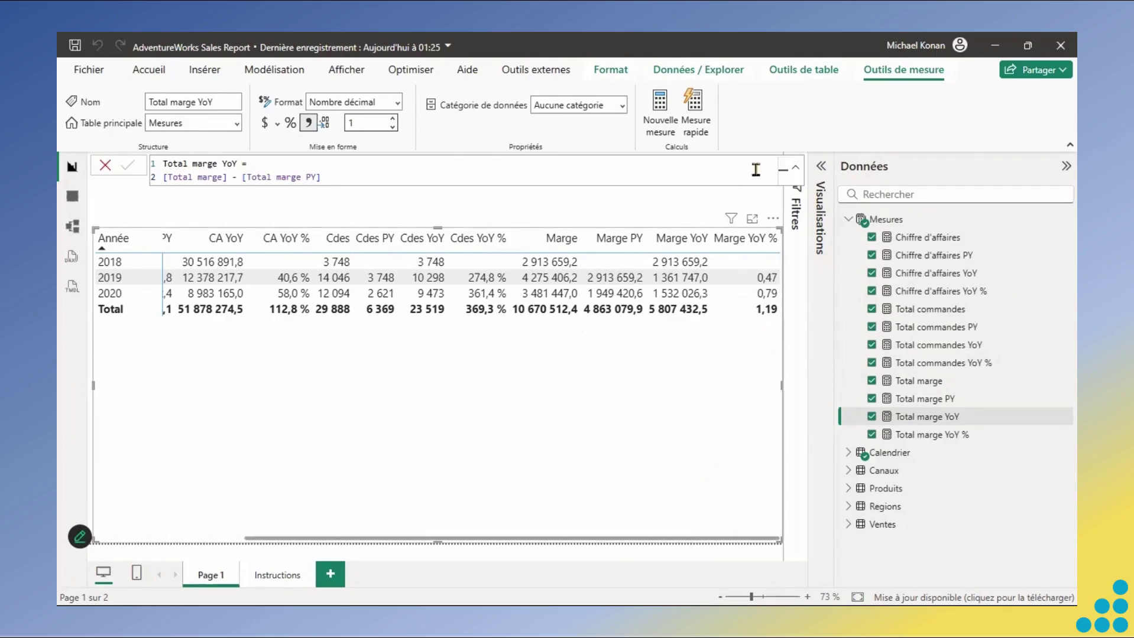
- Format the Total marge YoY % measure as a percentage with 1 decimal place
left_click(918, 436)
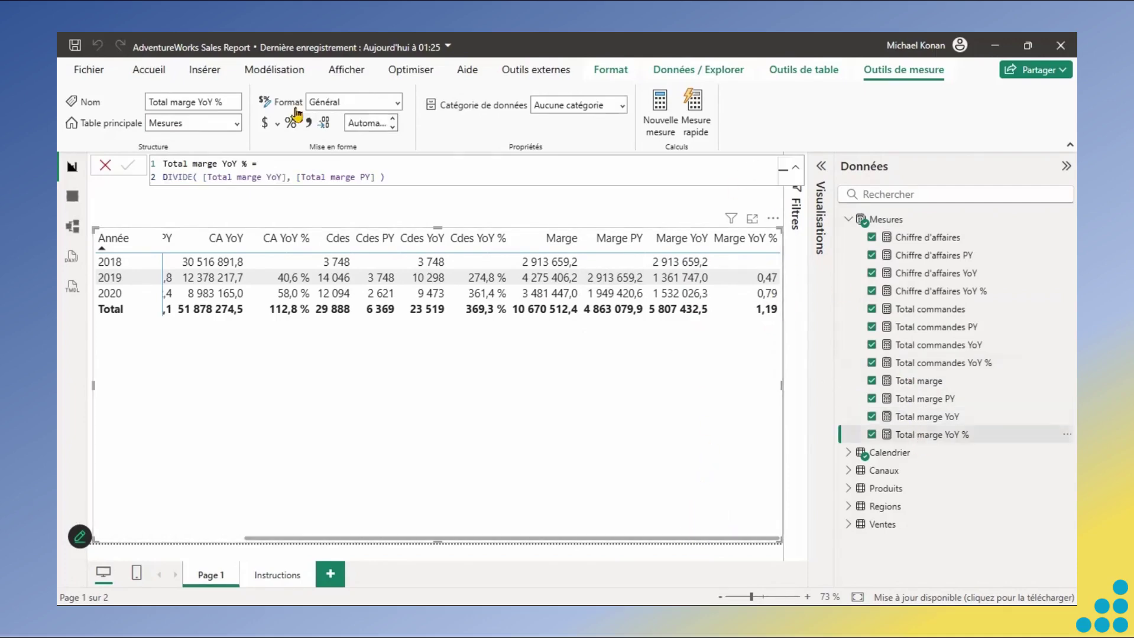
left_click(308, 122)
double_click(362, 123)
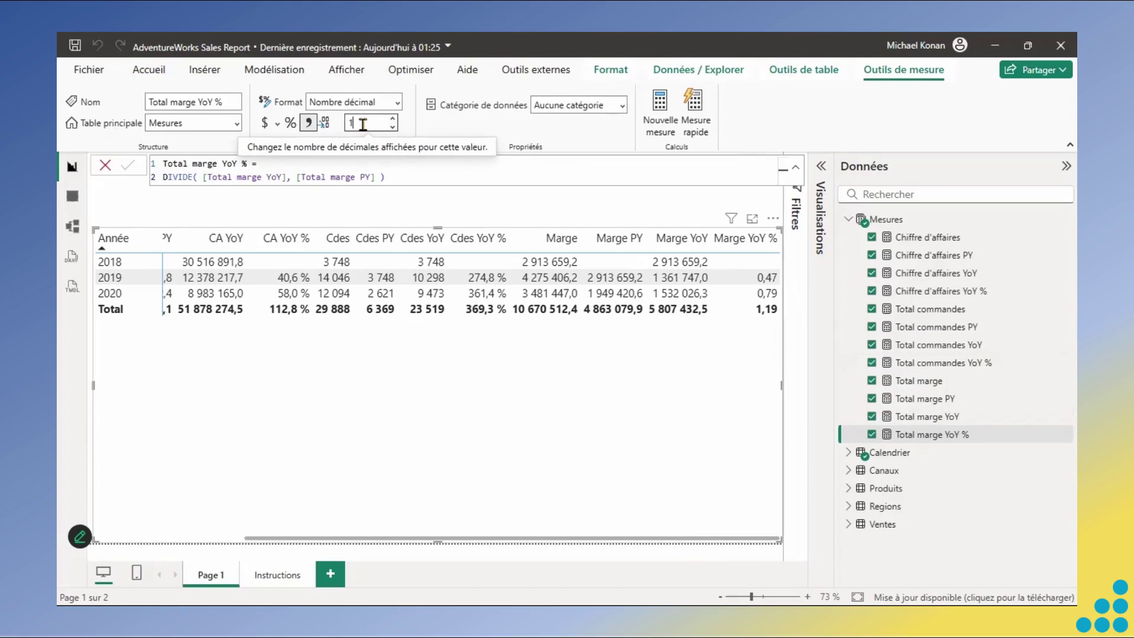
type("1")
key("Return")
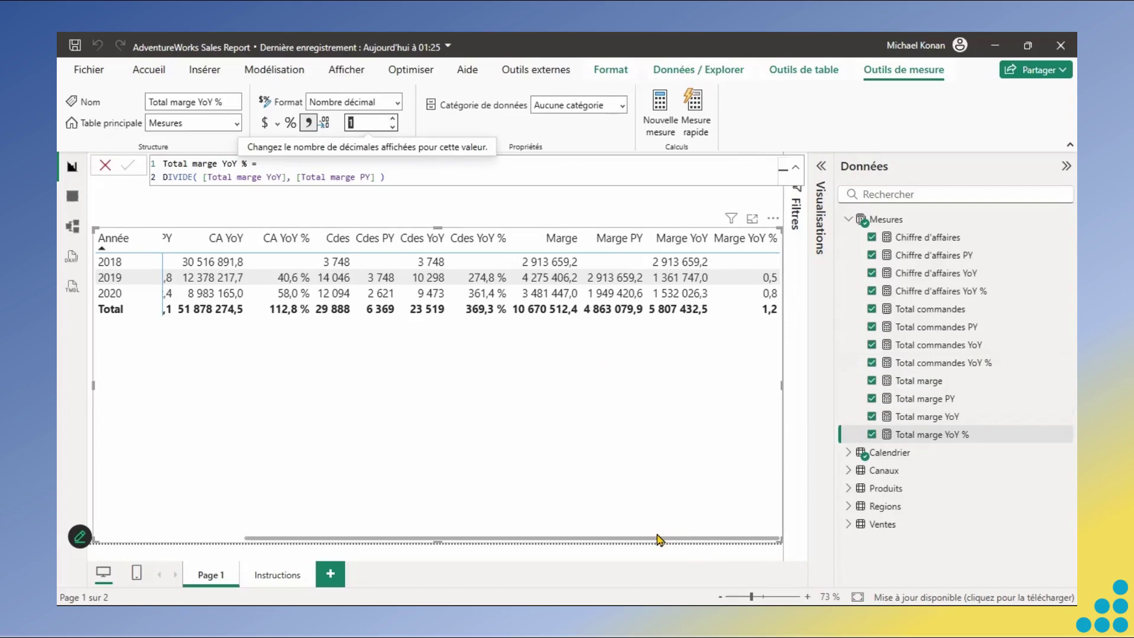
left_click(291, 124)
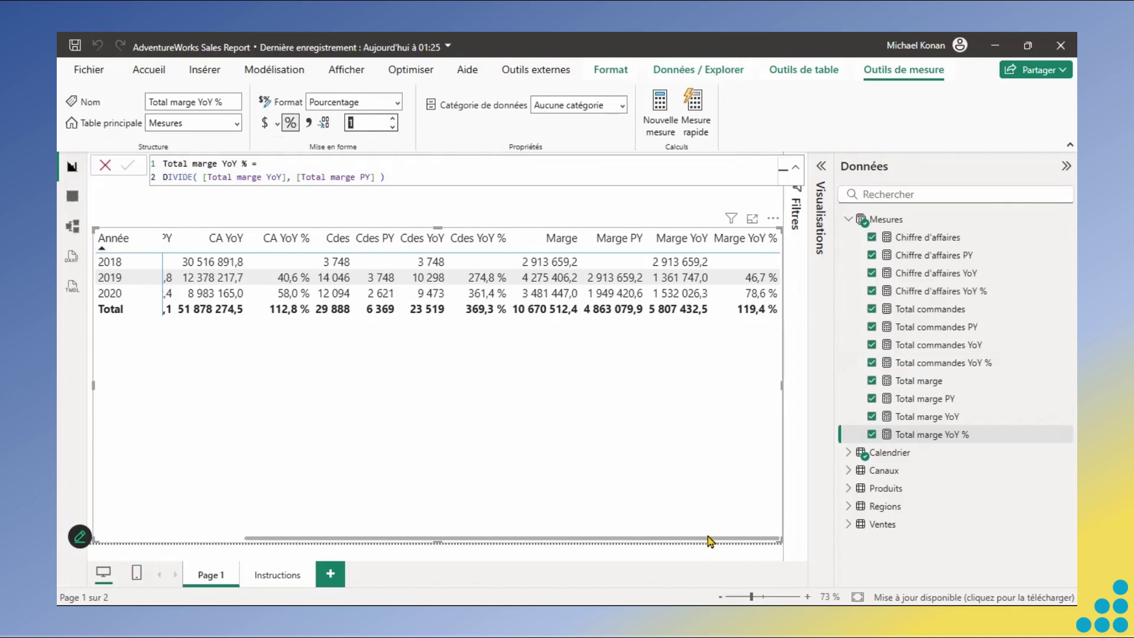
- Review all measure columns in the Page 1 matrix and the modelling checklist on the Instructions page
left_click_drag(712, 542, 736, 539)
left_click_drag(739, 539, 418, 535)
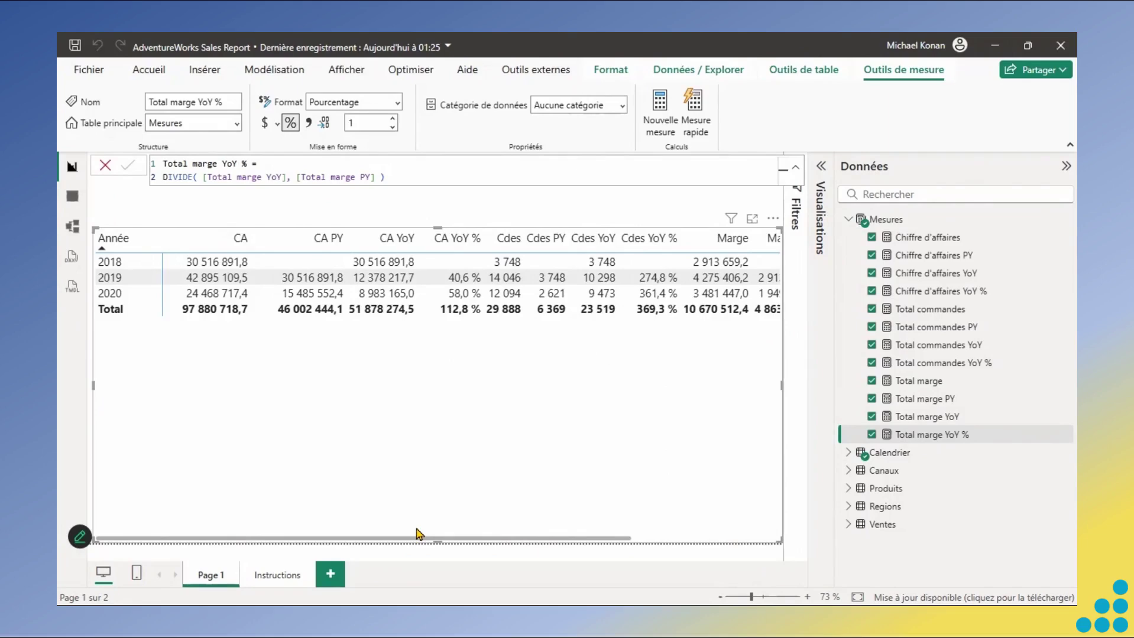
left_click(279, 580)
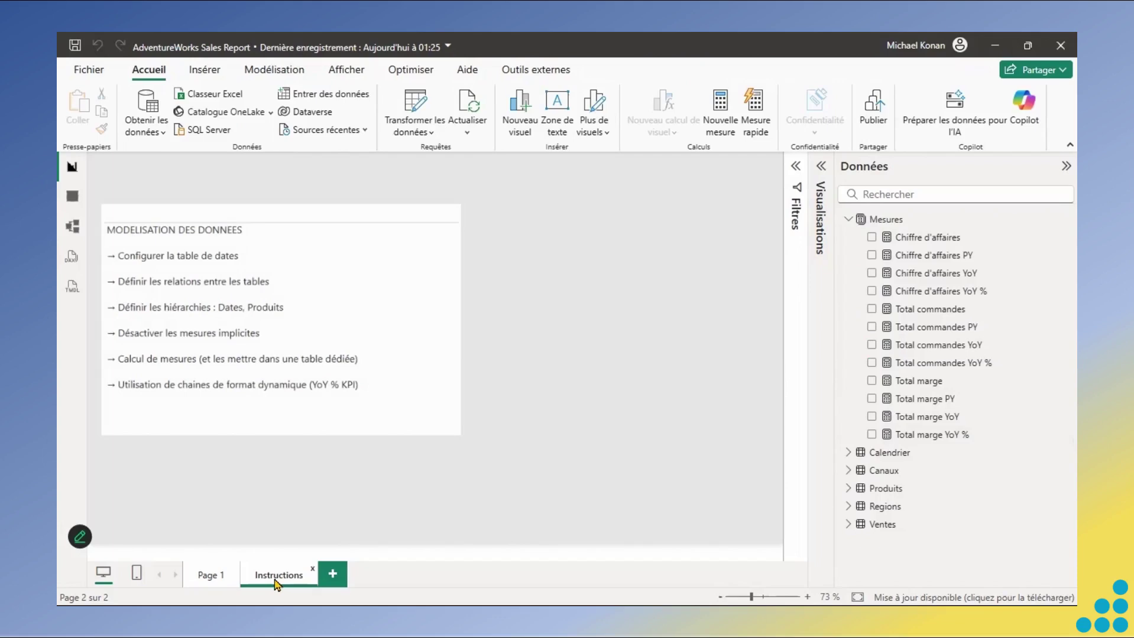
left_click(211, 582)
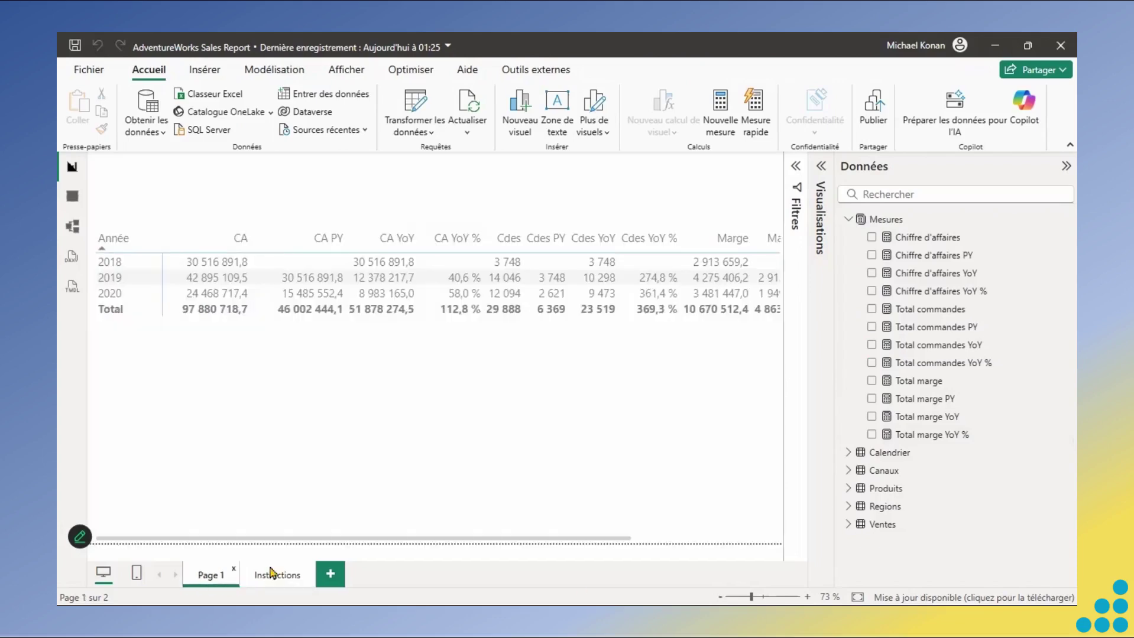
left_click_drag(625, 543, 747, 541)
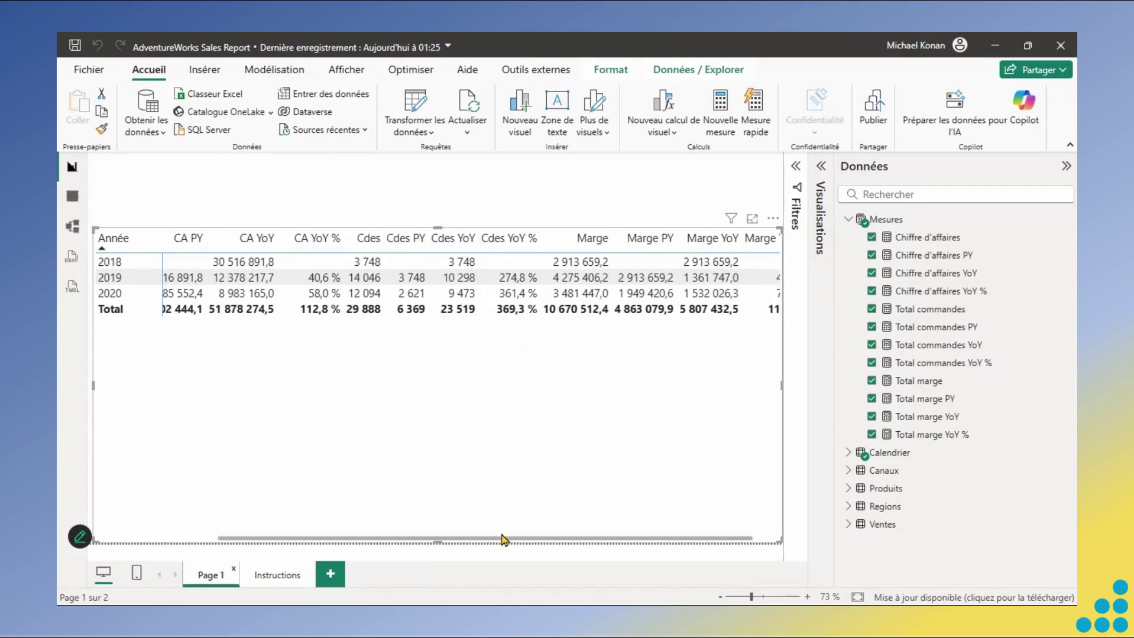
left_click_drag(506, 545, 530, 545)
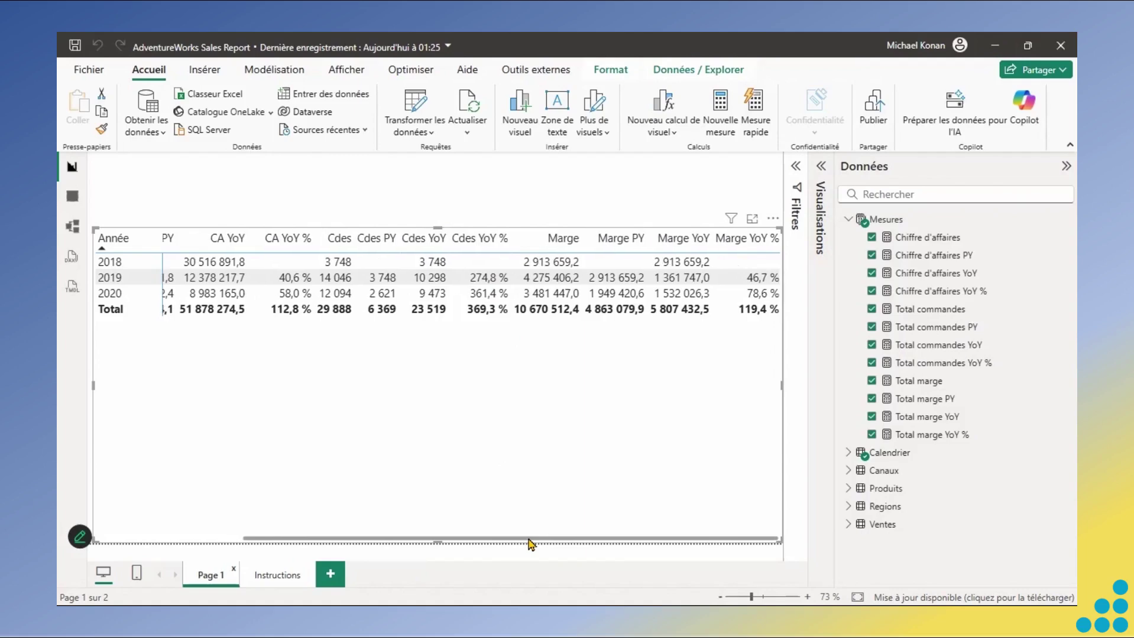
left_click_drag(531, 544, 532, 545)
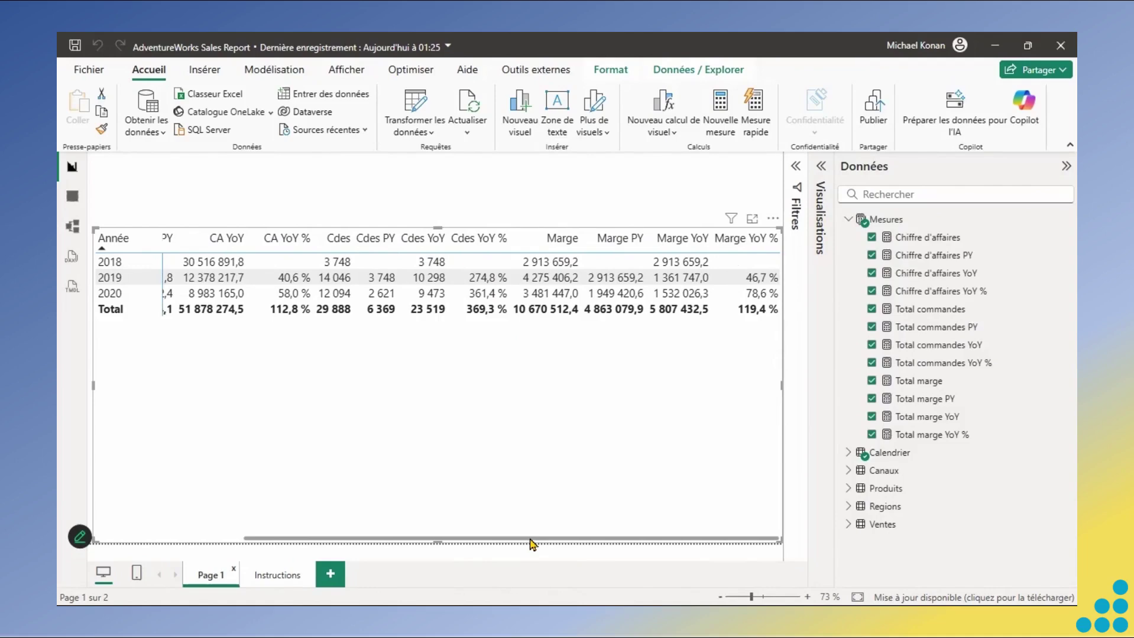
left_click_drag(532, 545, 534, 544)
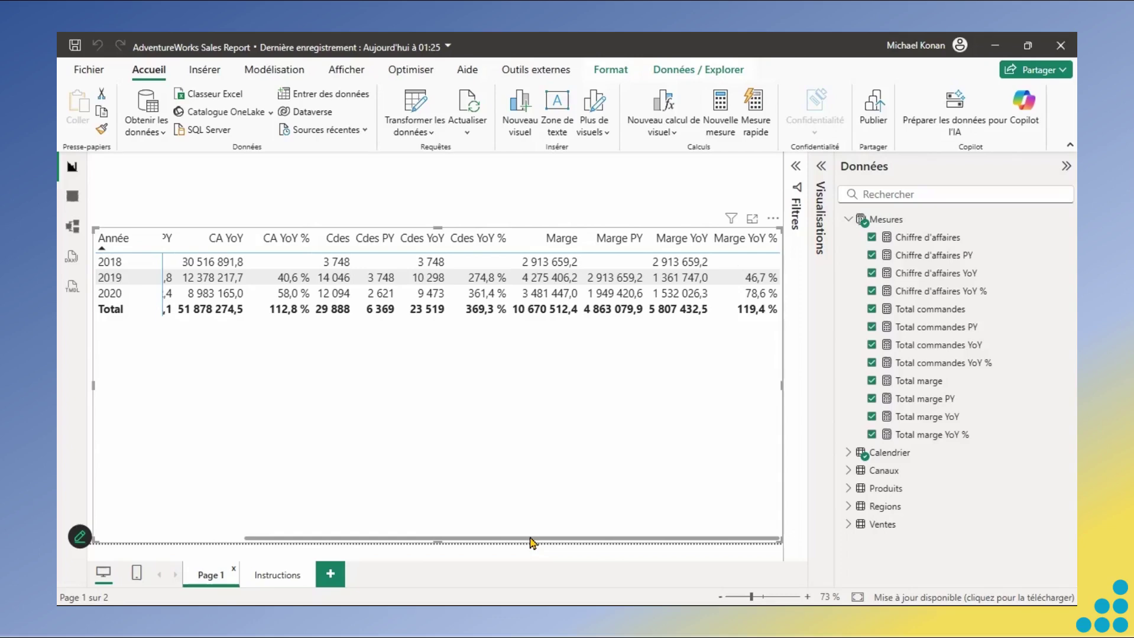
- Create the measure Chiffre d'affaires YoY % KPI = [Chiffre d'affaires YoY %] in Mesures, reusing the name from the YoY % measure's formula
left_click(918, 298)
left_click(521, 185)
key("ctrl+a")
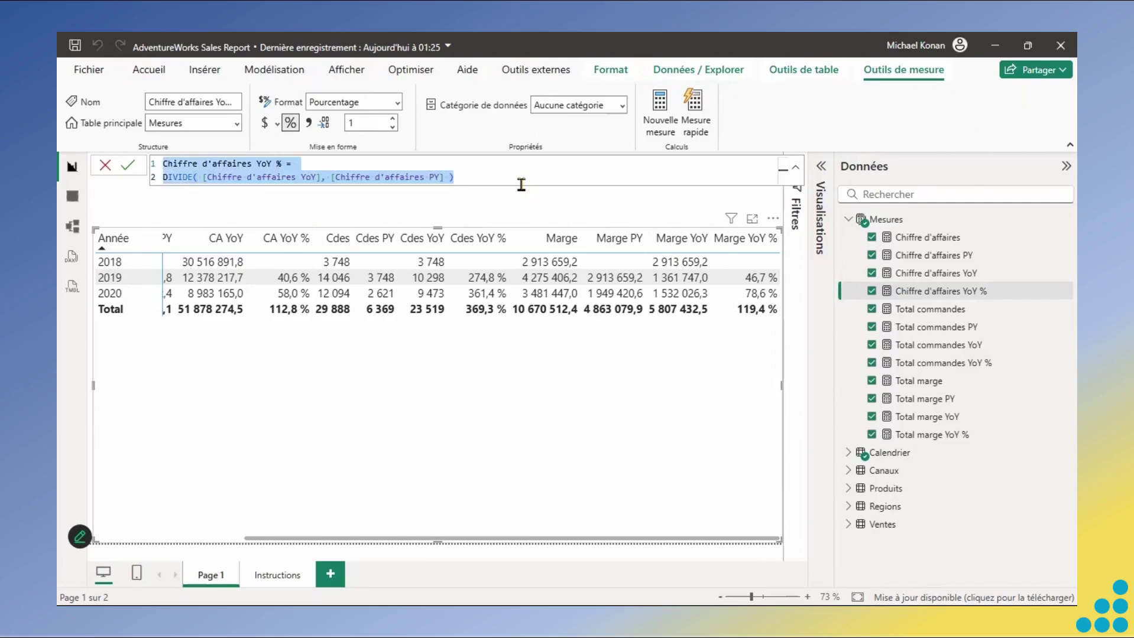
left_click(521, 185)
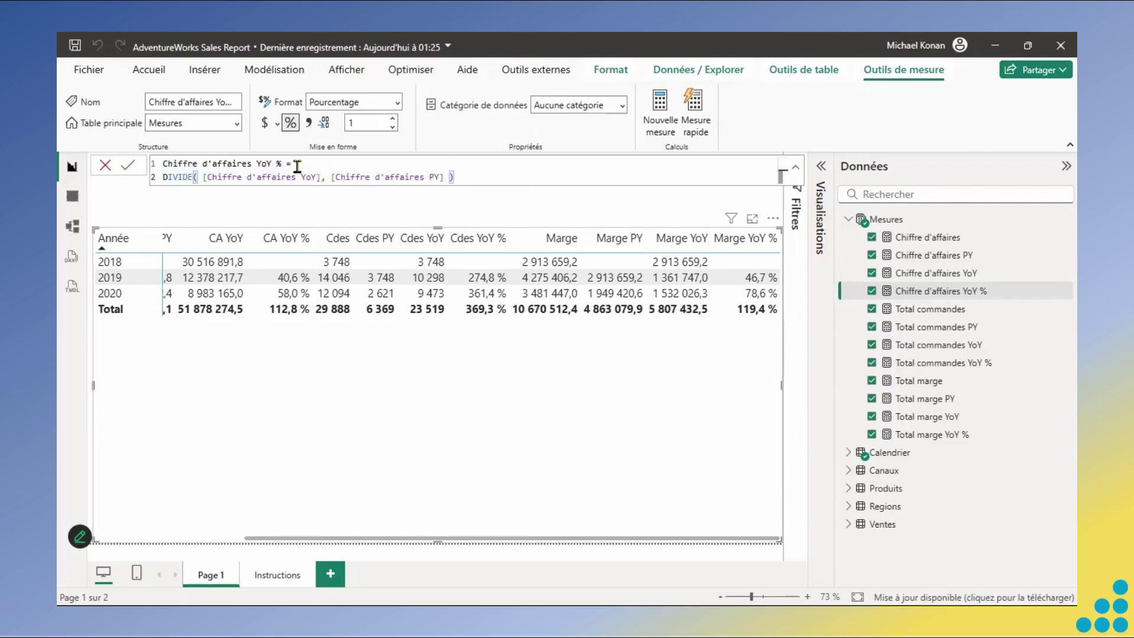
left_click_drag(296, 166, 147, 171)
key("ctrl+c")
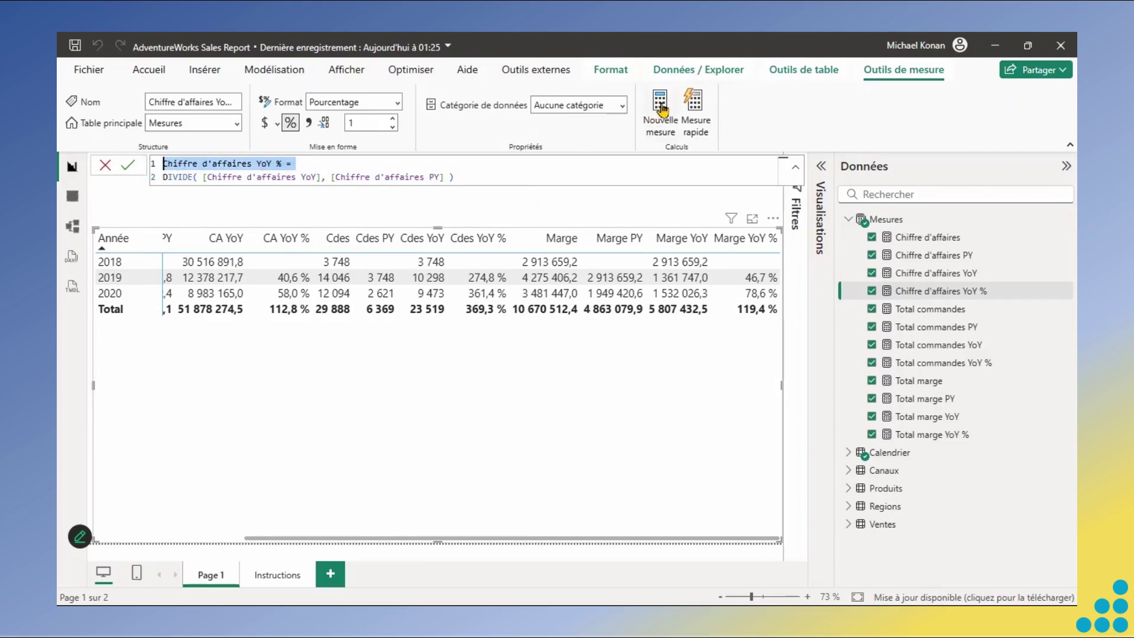
left_click(469, 140)
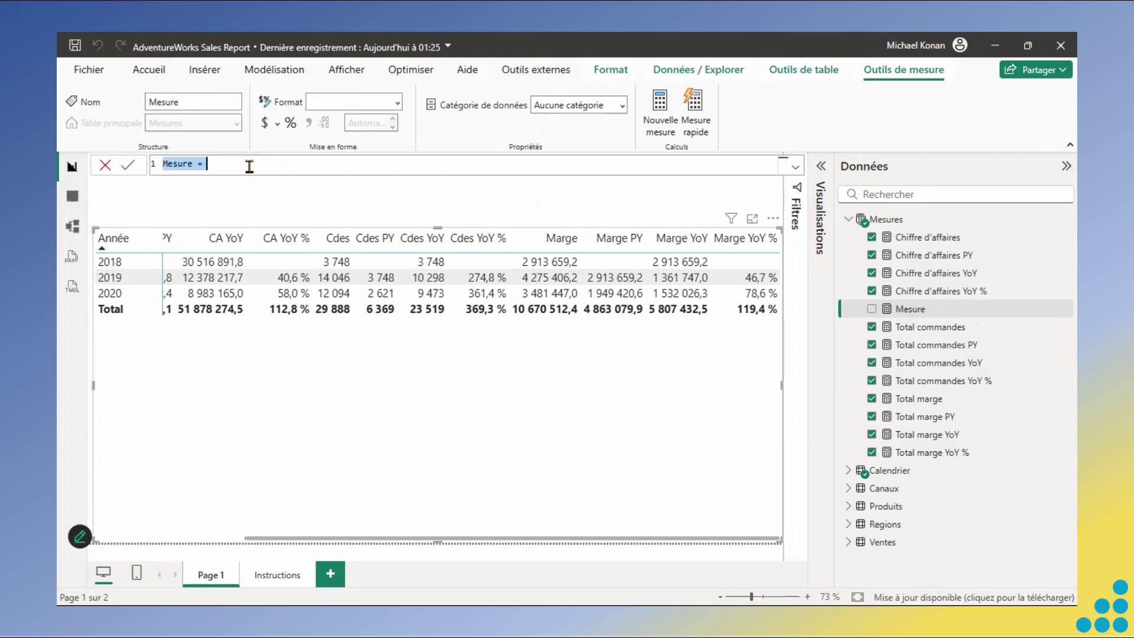
key("ctrl+v")
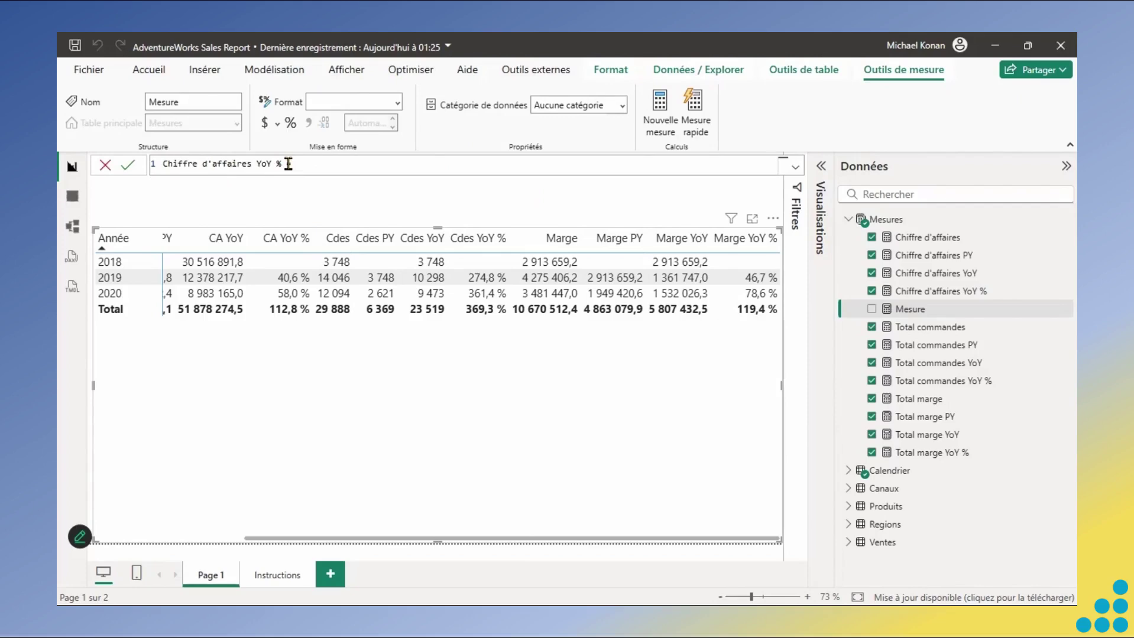
type("KPI = [C")
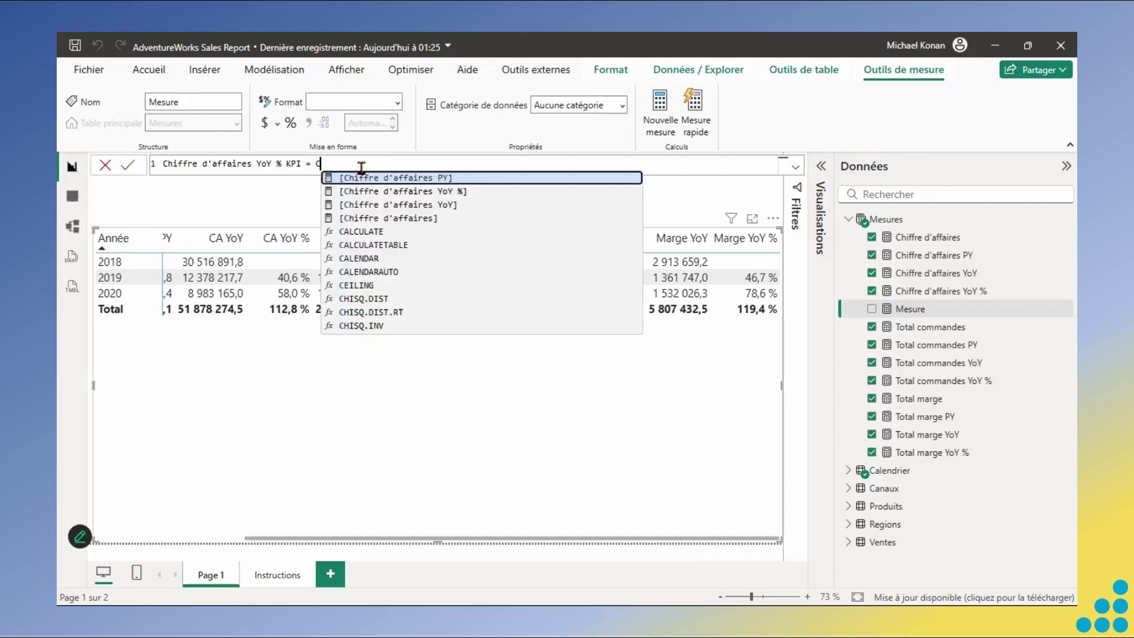
type("hi")
left_click(416, 193)
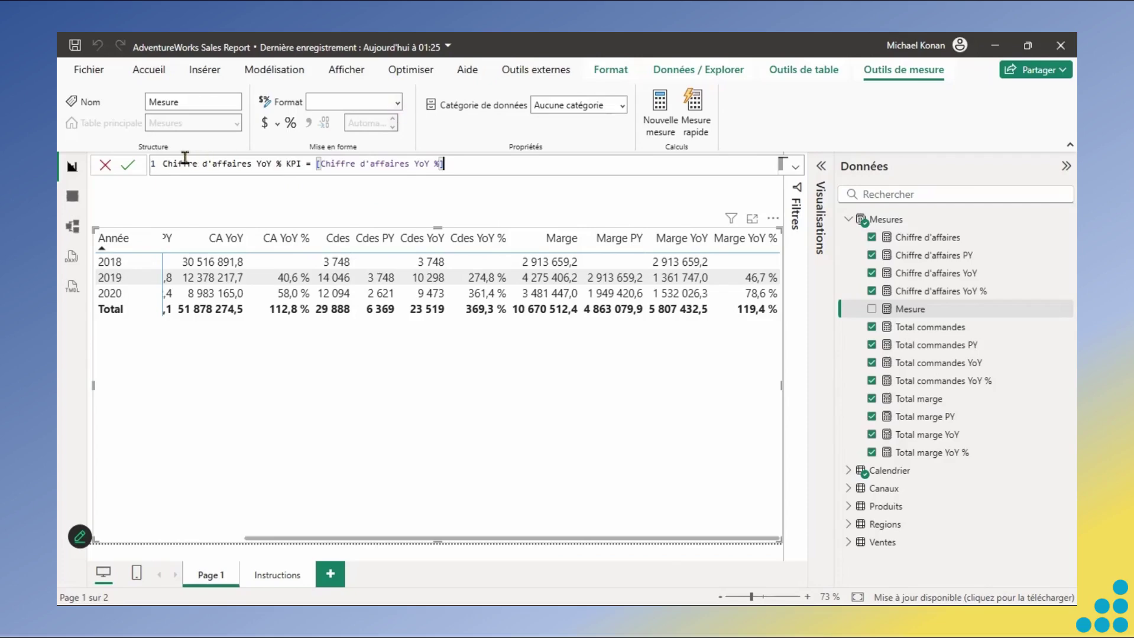
left_click(129, 166)
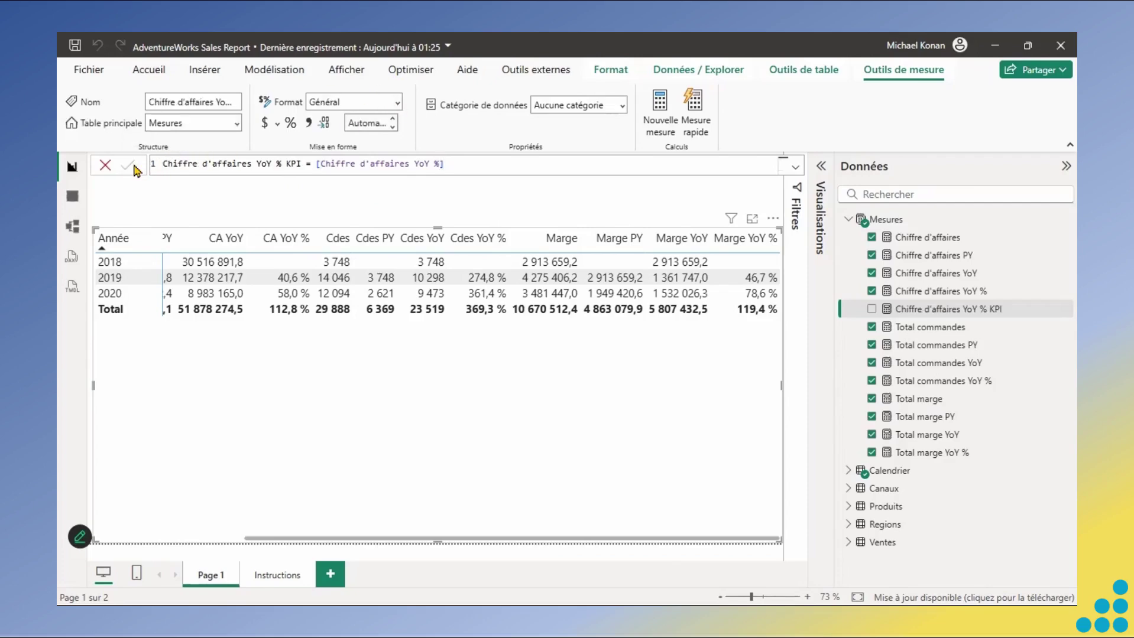
- Set the Chiffre d'affaires YoY % KPI measure to the Dynamique format with the format string "(+0.0 %); (-0.0 %)"
left_click(398, 104)
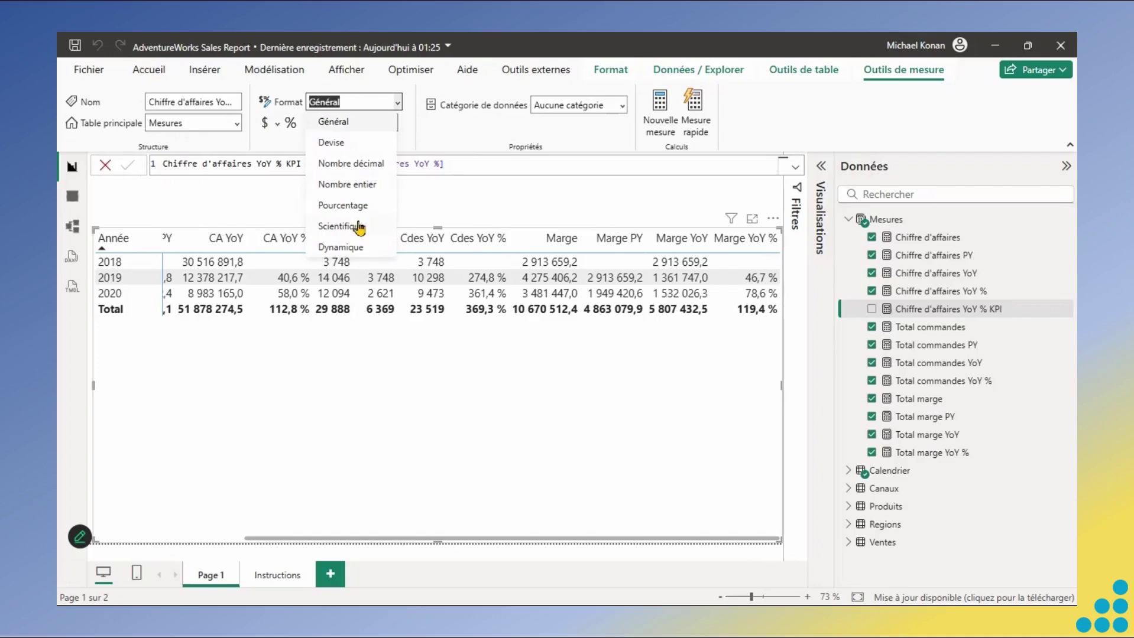
left_click(340, 251)
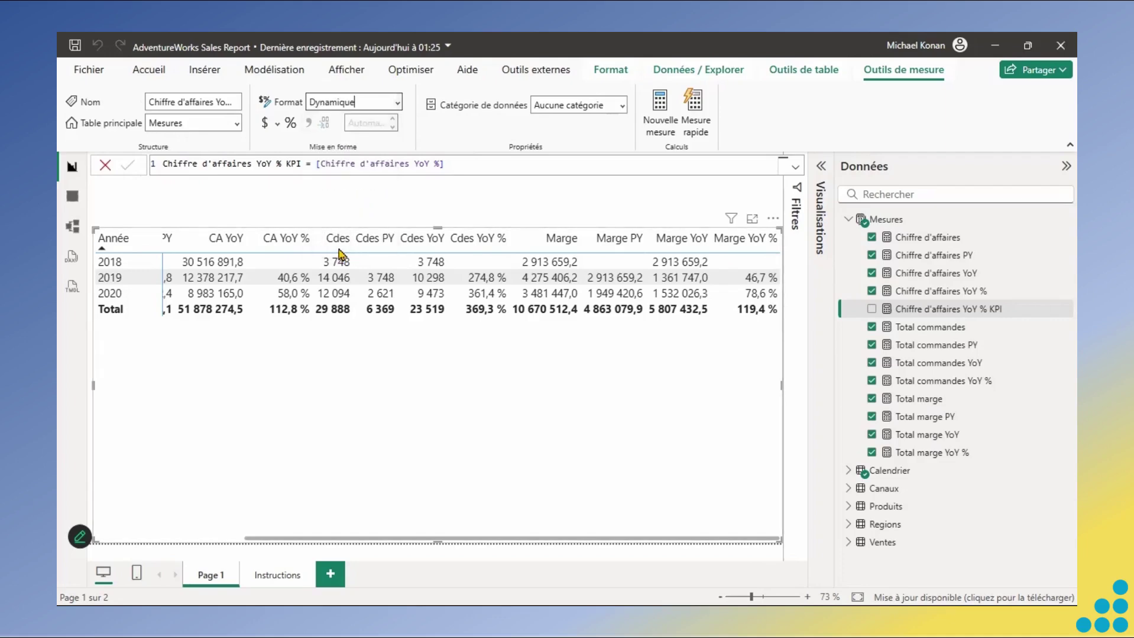
left_click(260, 164)
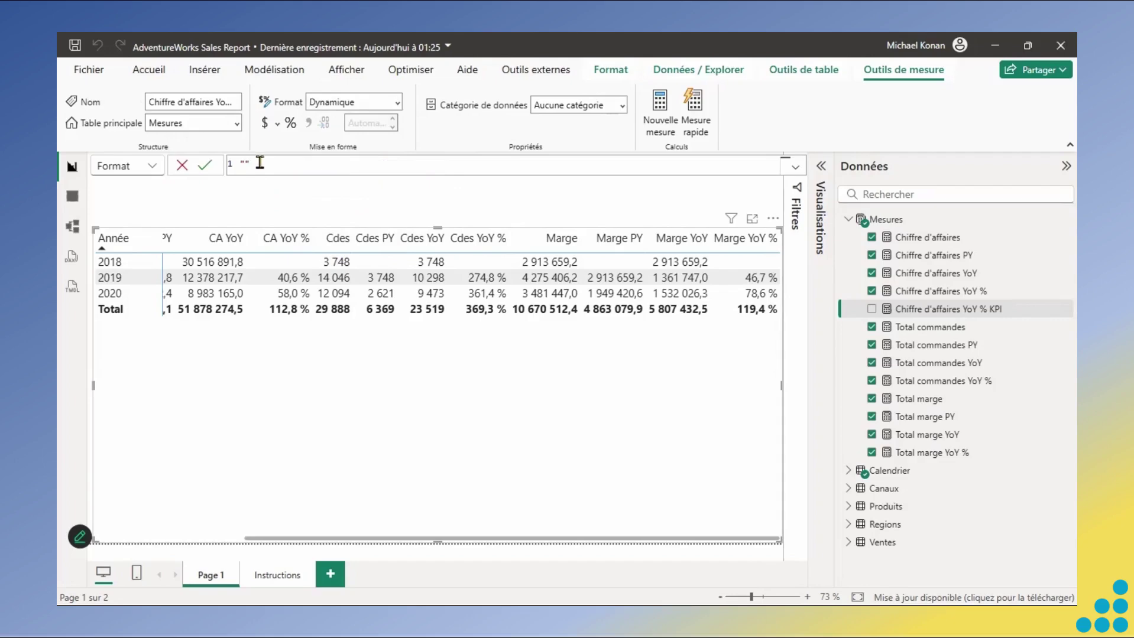
type("(+0.0 %); (-0.0 %)")
left_click_drag(284, 164, 245, 165)
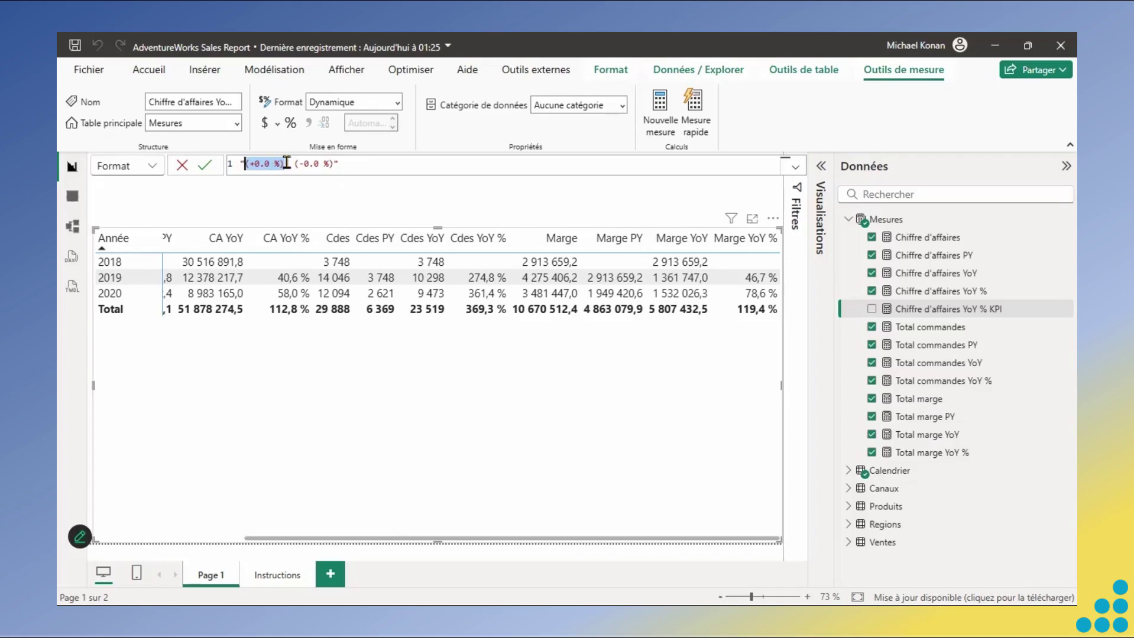
type(";")
left_click(351, 163)
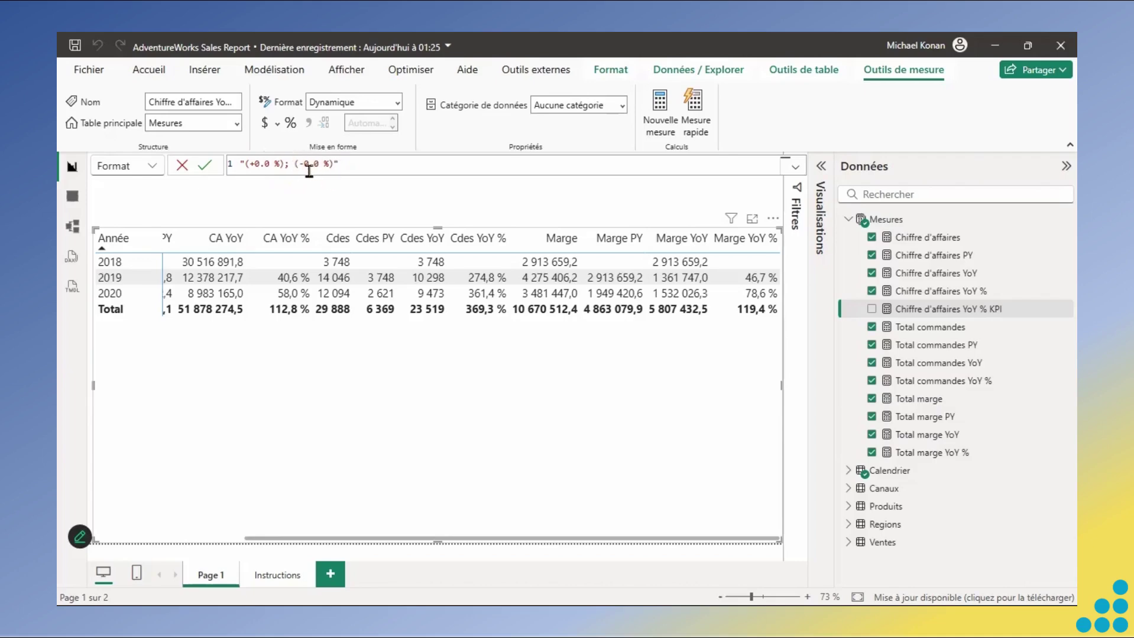
left_click(208, 166)
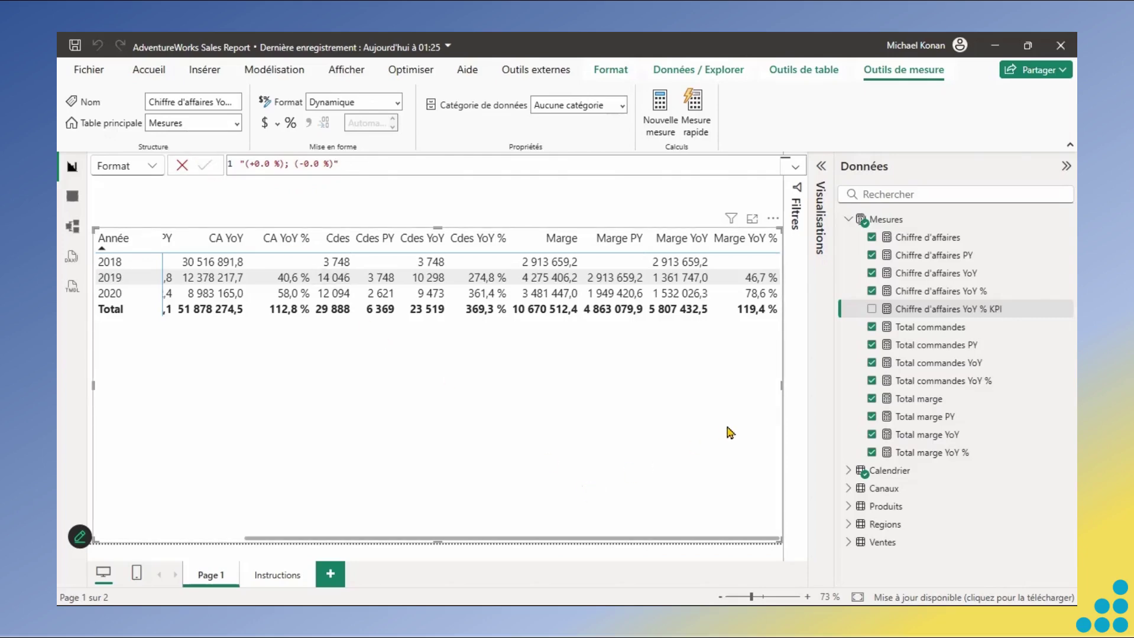
- Add the Chiffre d'affaires YoY % KPI measure to the Page 1 matrix and check its column
left_click(871, 310)
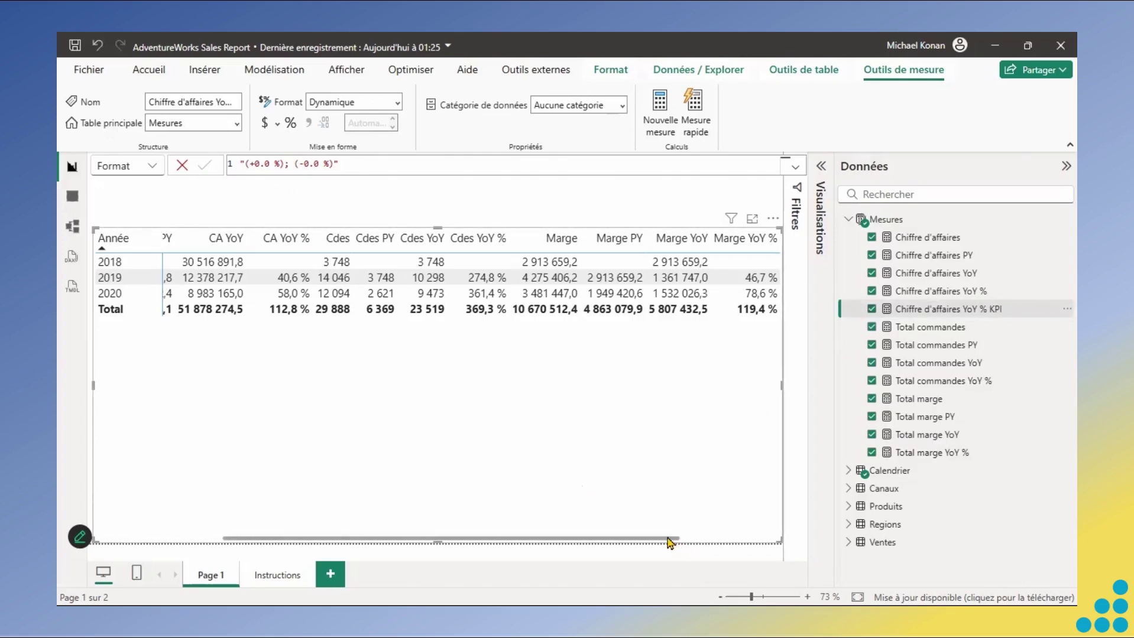
left_click_drag(670, 543, 783, 535)
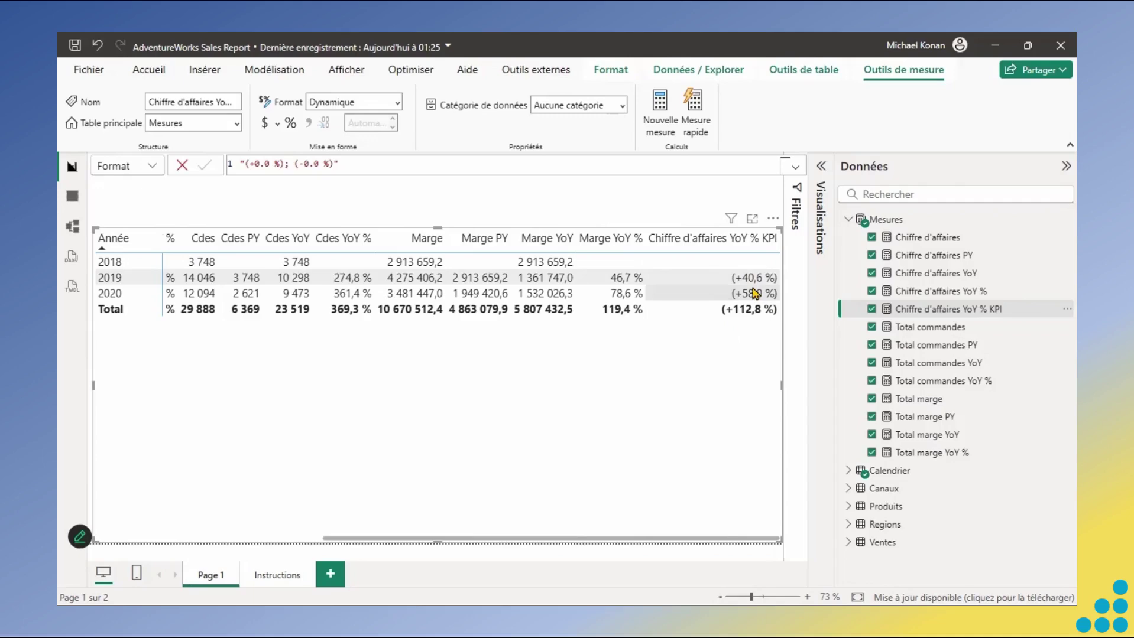
- Create the measure Total commandes YoY % KPI = [Total commandes YoY %], reusing the name from the YoY % measure's formula
left_click(919, 382)
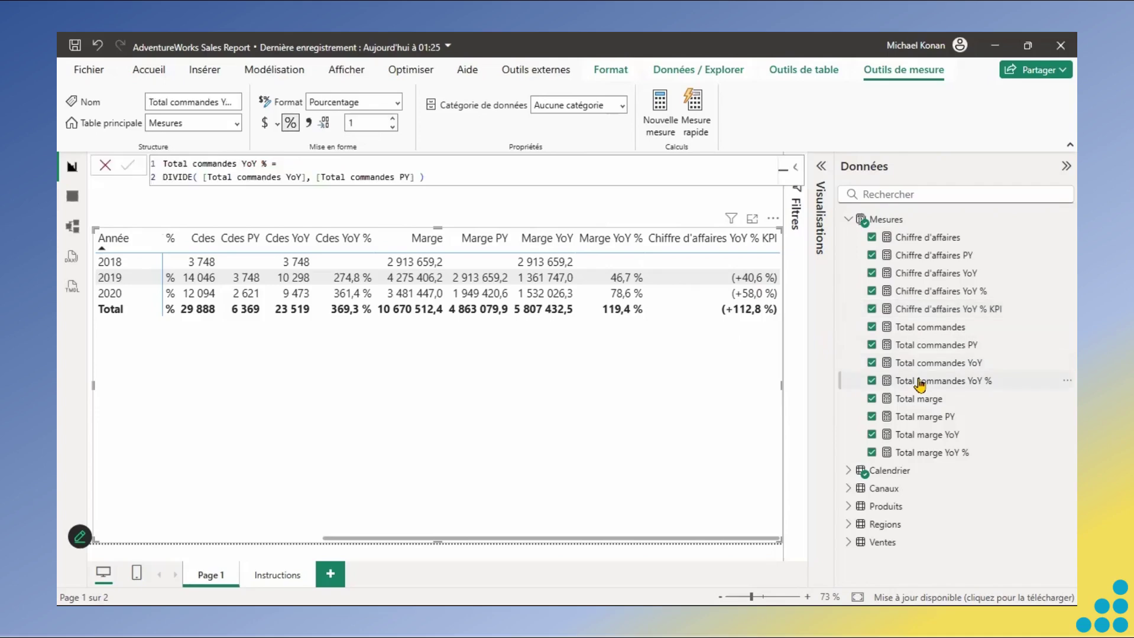
left_click_drag(269, 163, 144, 165)
key("ctrl+c")
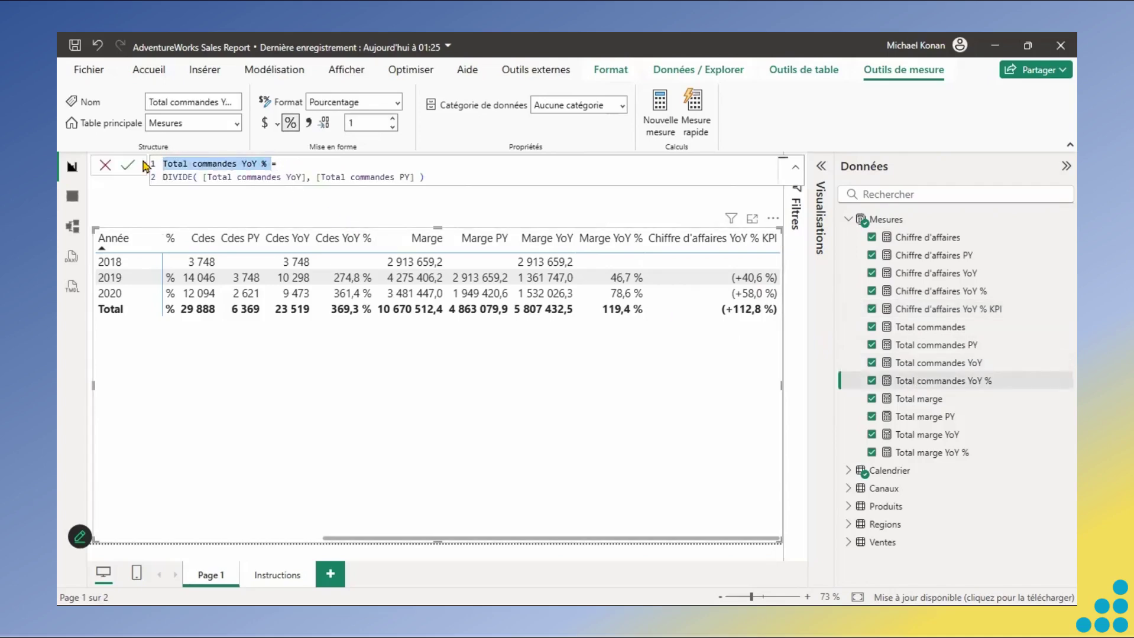
key("Escape")
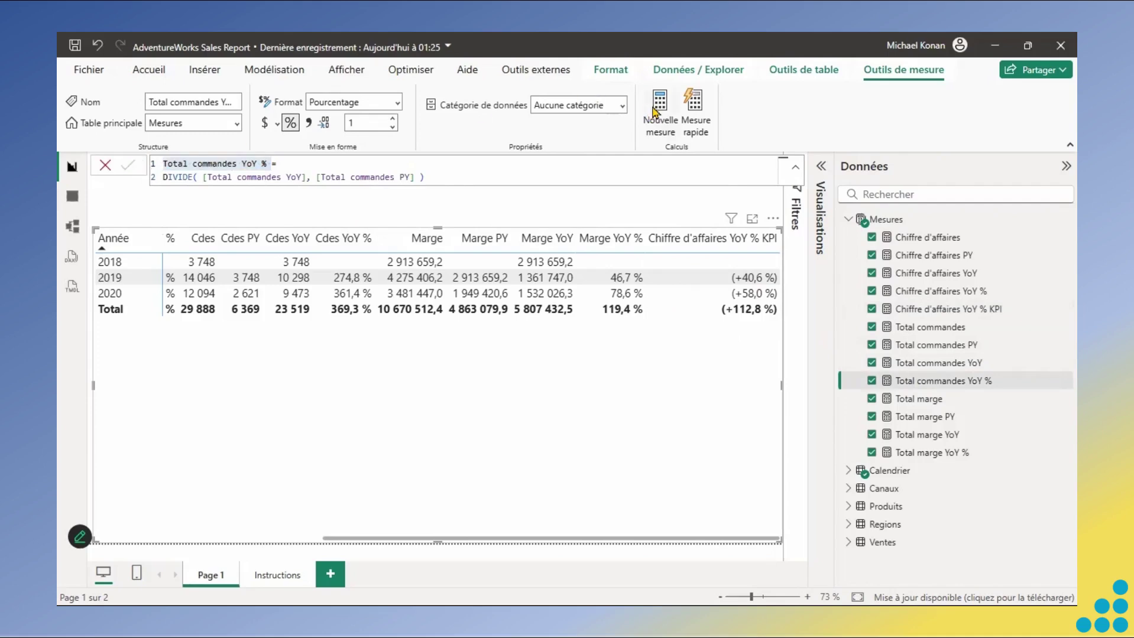
key("ctrl+v")
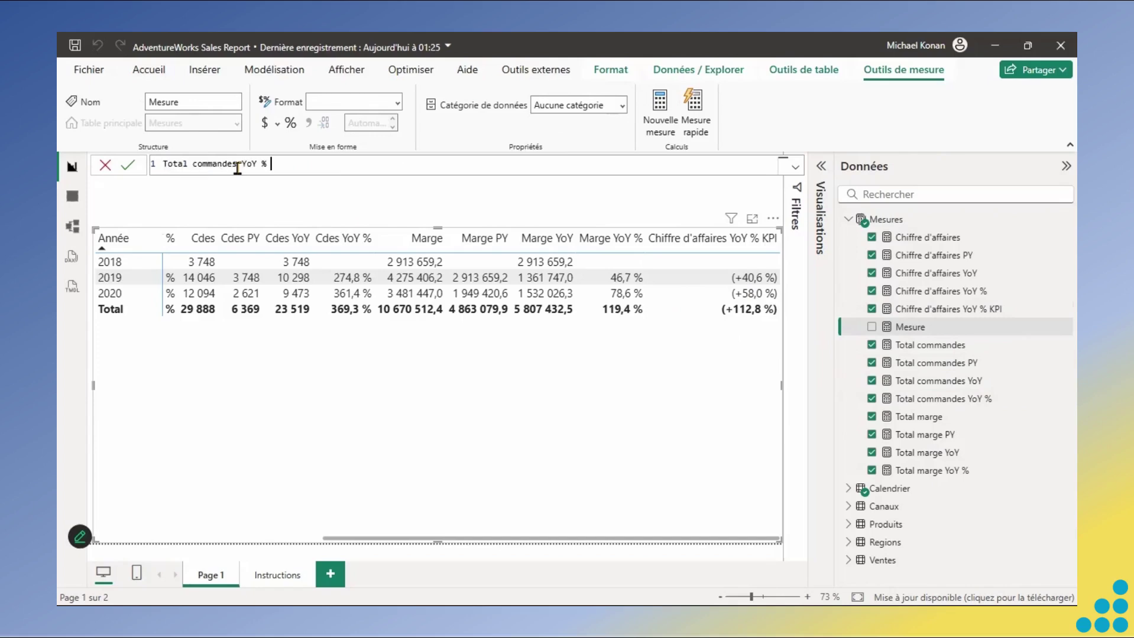
type("KPI = to")
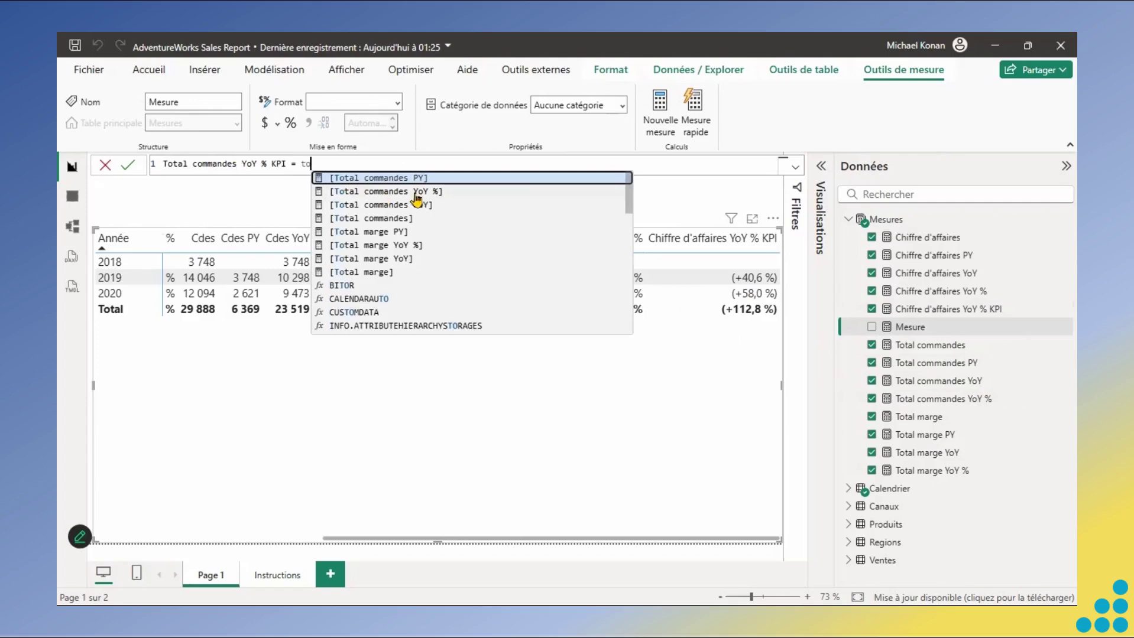
left_click(419, 193)
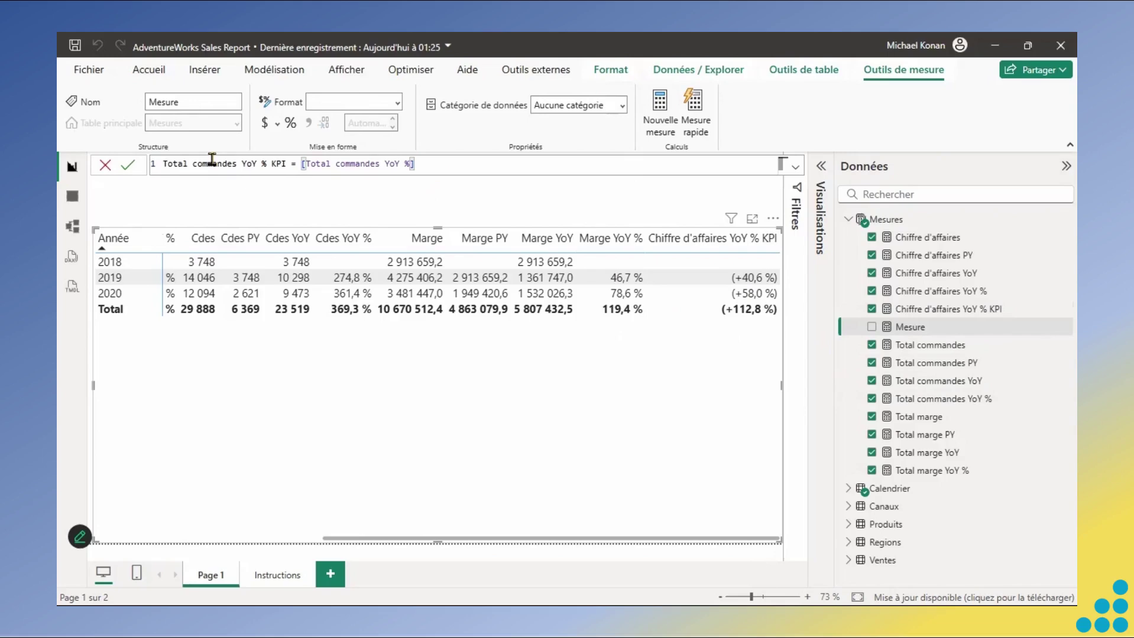
left_click(131, 168)
- Give Total commandes YoY % KPI the Dynamique format "(+0.0 %) ; (-0.0 %)" and add it to the matrix
left_click(398, 104)
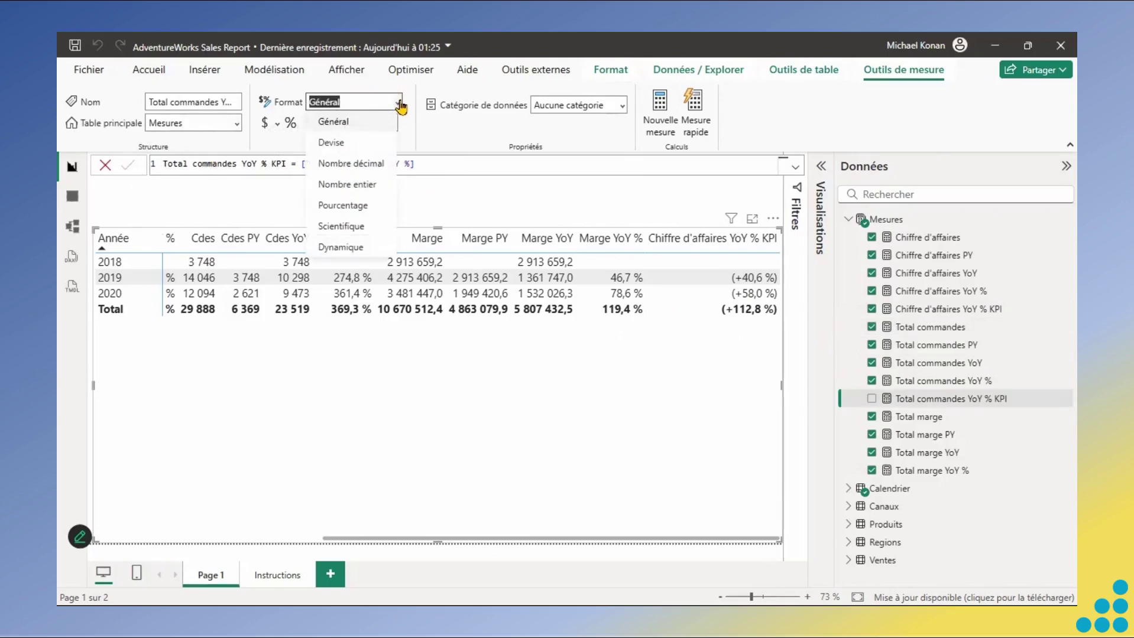
key("Escape")
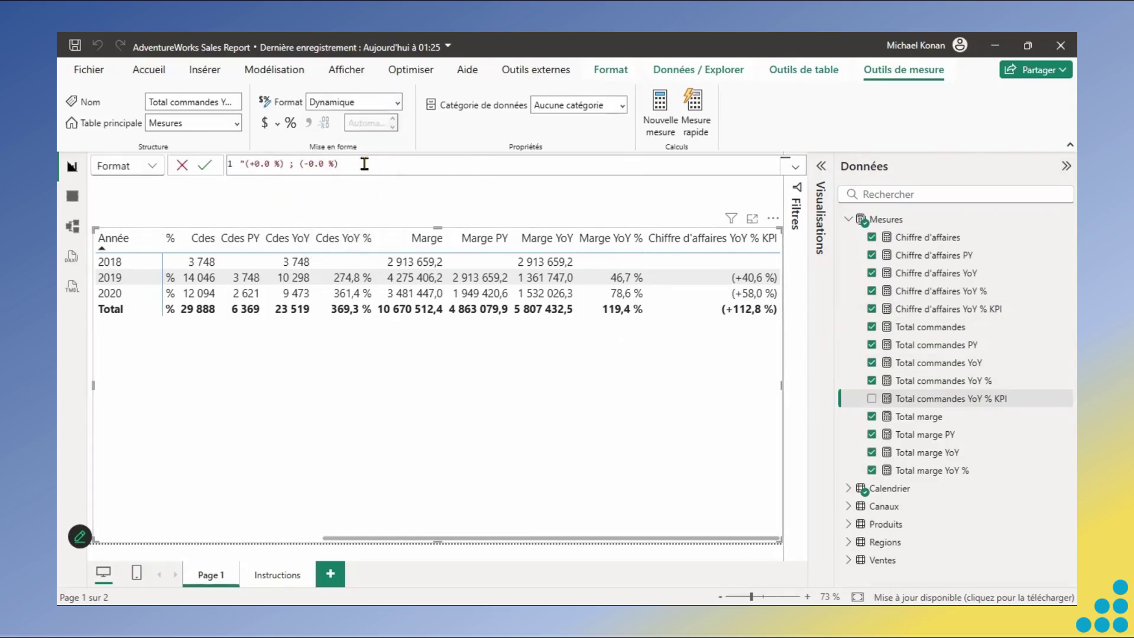
key("ctrl+a")
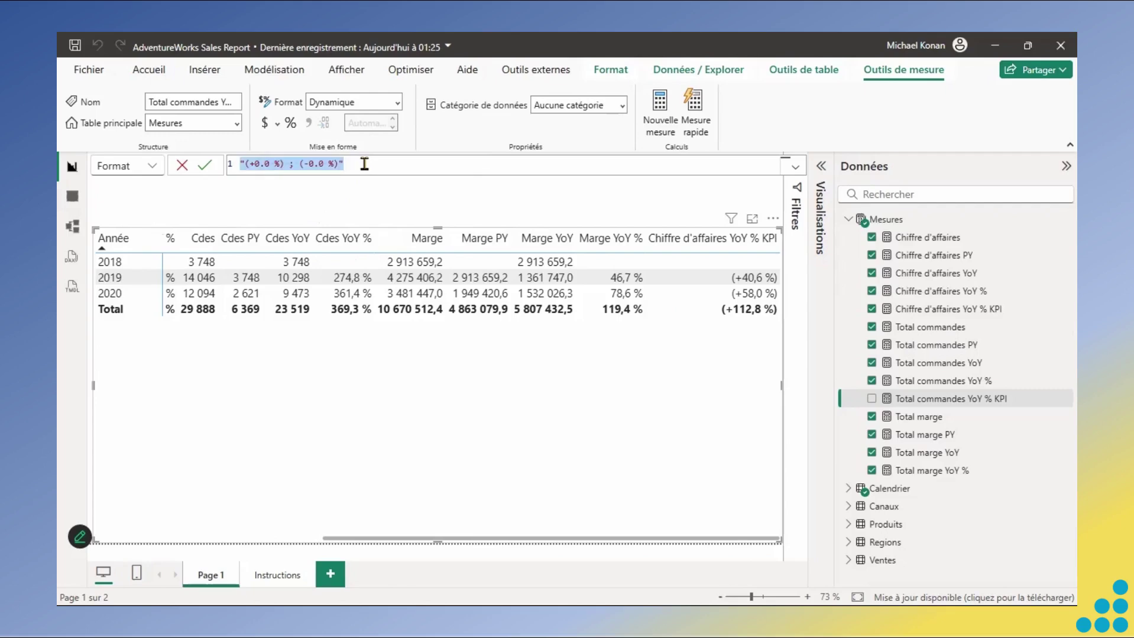
left_click(205, 166)
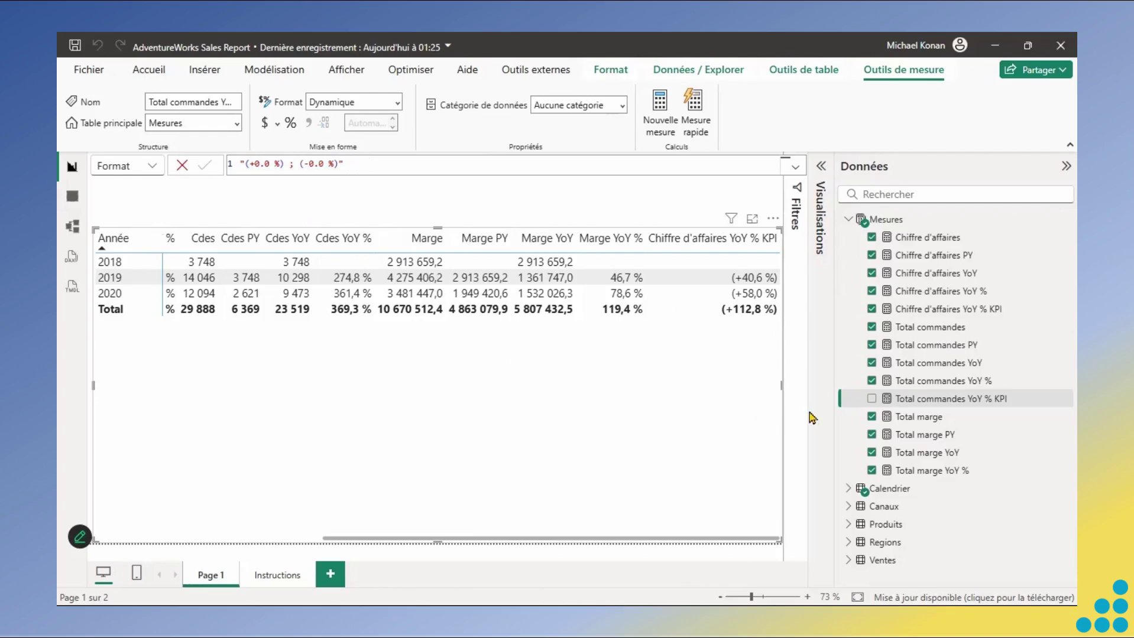
left_click(873, 400)
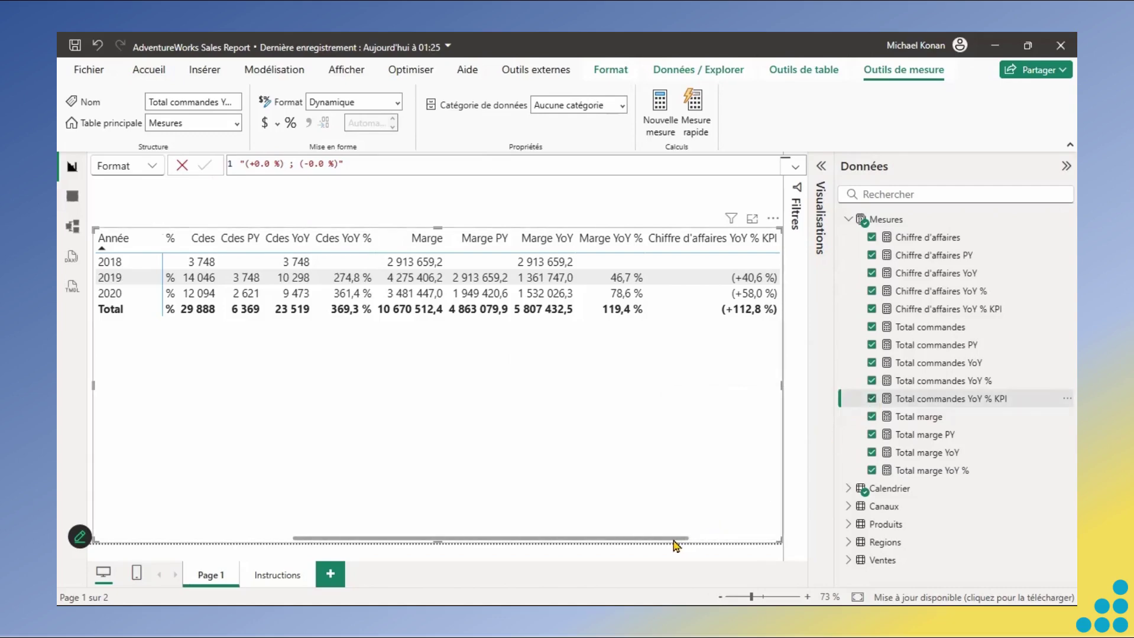
left_click_drag(702, 543, 784, 538)
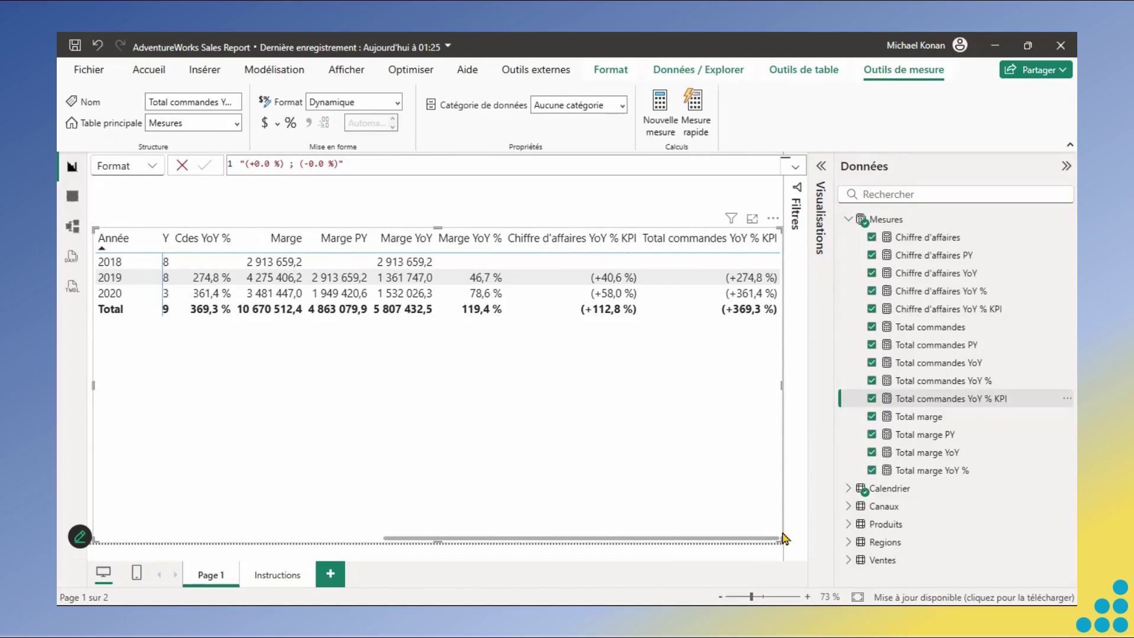
- Create the measure Total marge YoY % KPI = [Total marge YoY %], reusing the name from the YoY % measure's formula
left_click(937, 472)
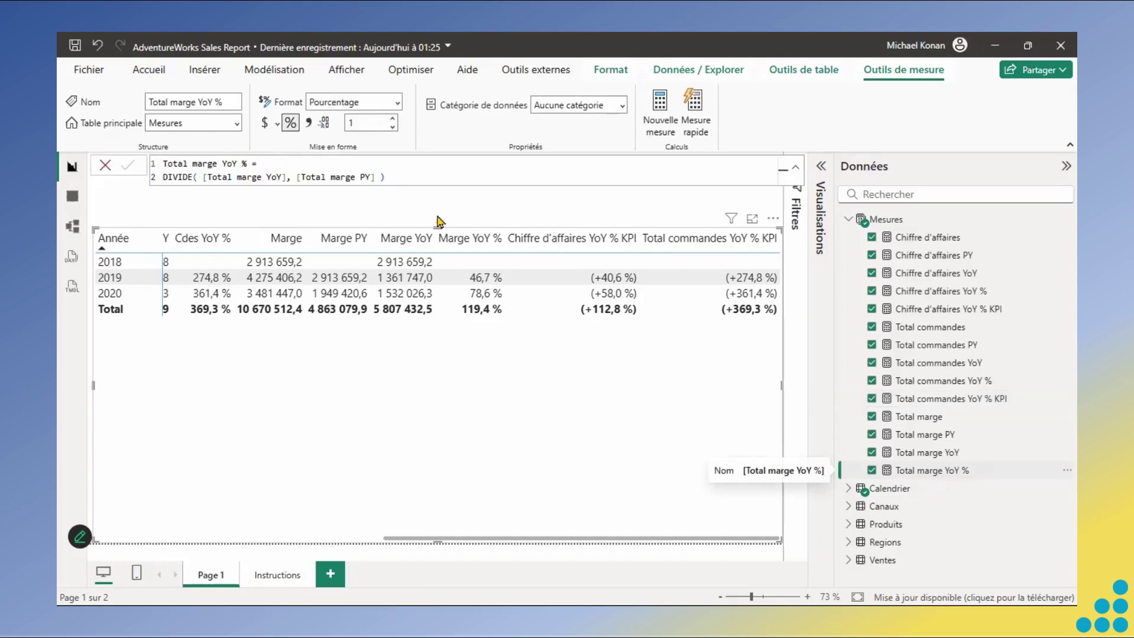
left_click(271, 164)
left_click_drag(271, 165, 143, 167)
key("ctrl+c")
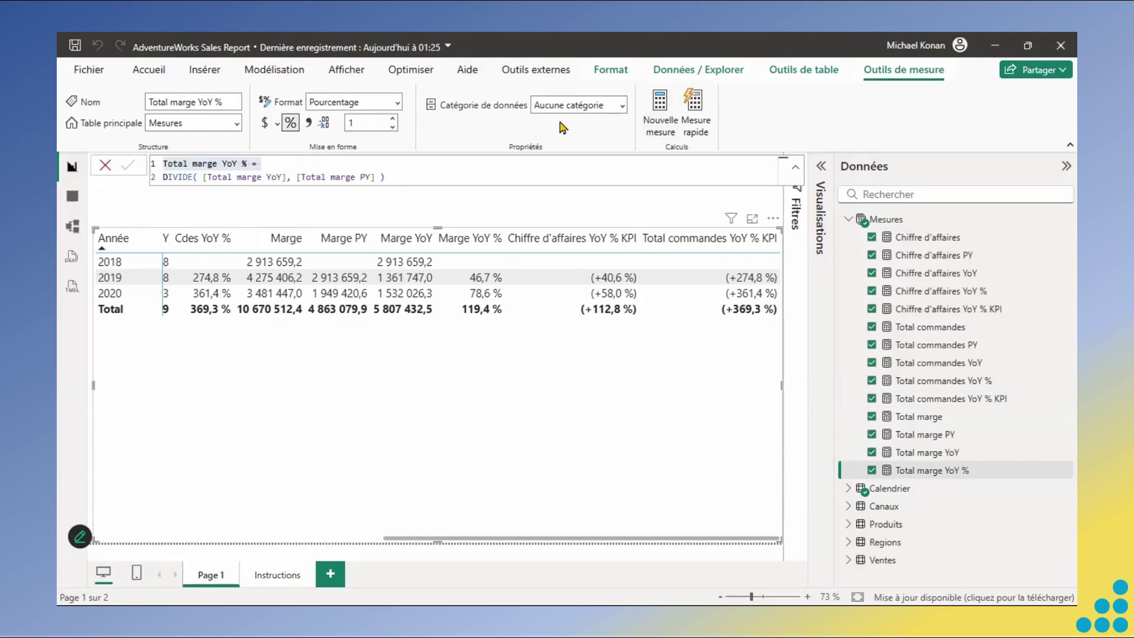
left_click(660, 110)
key("ctrl+v")
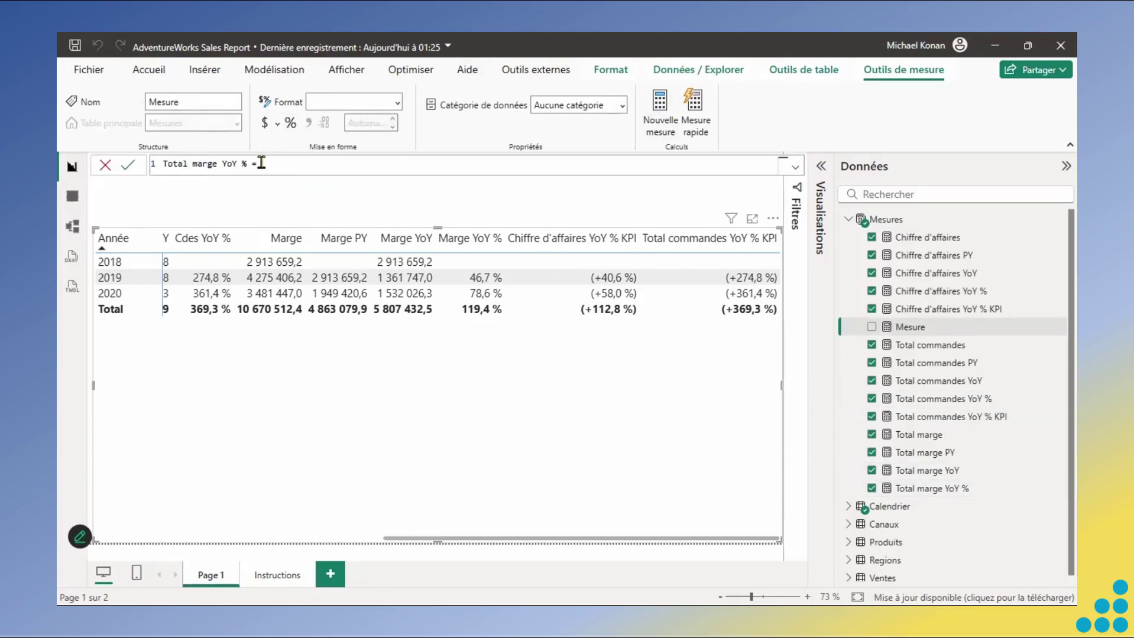
type("PI")
left_click(295, 166)
type("yoy")
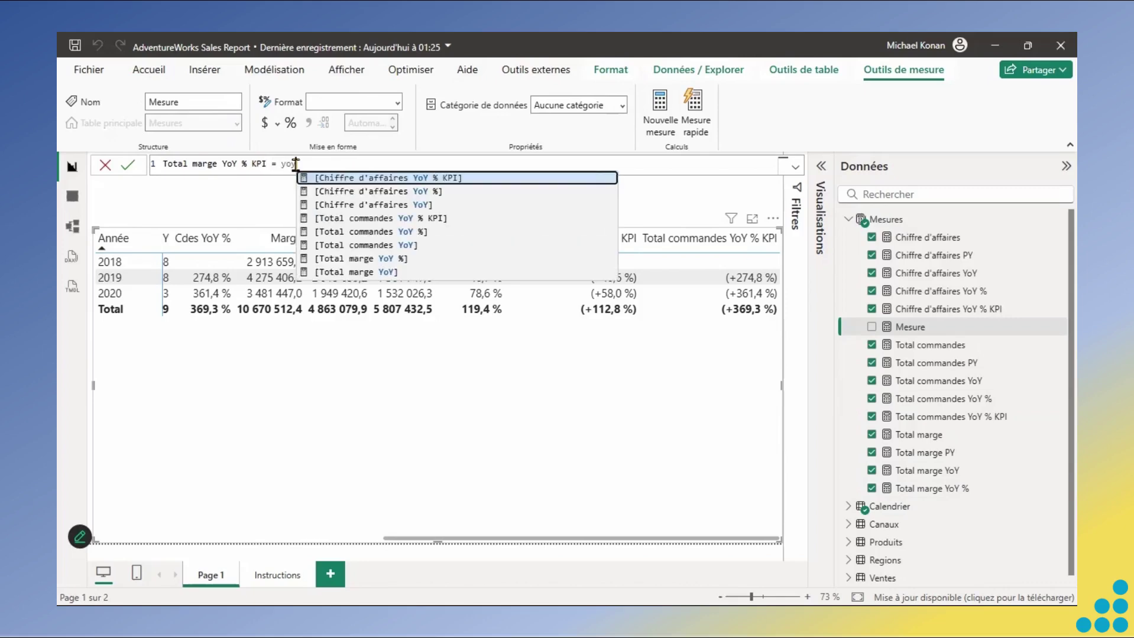
left_click(396, 259)
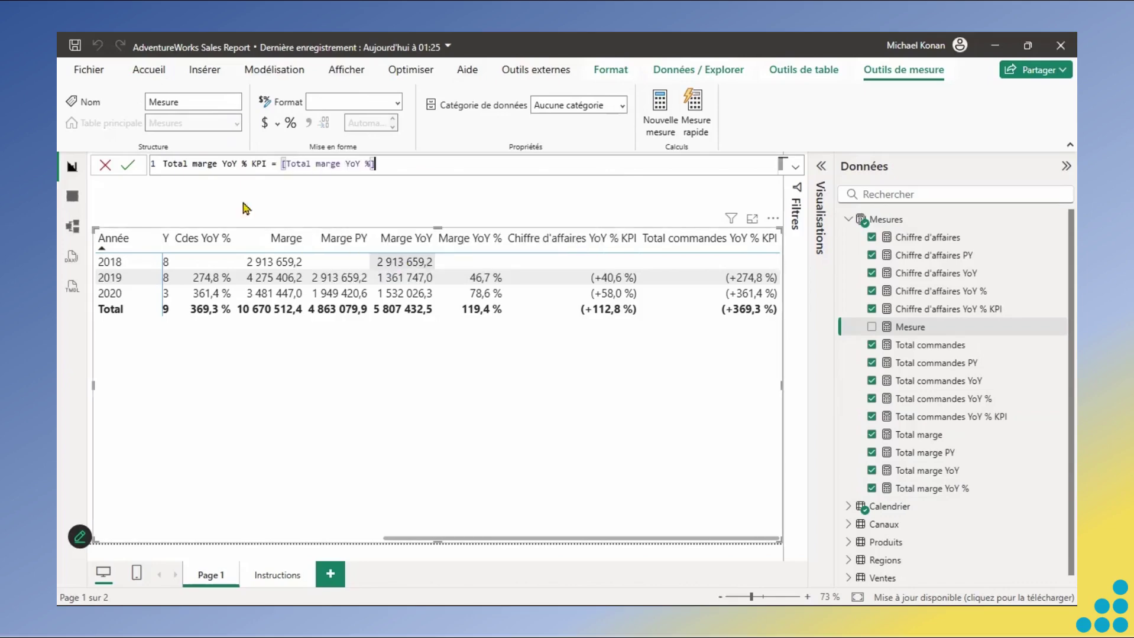
left_click(128, 167)
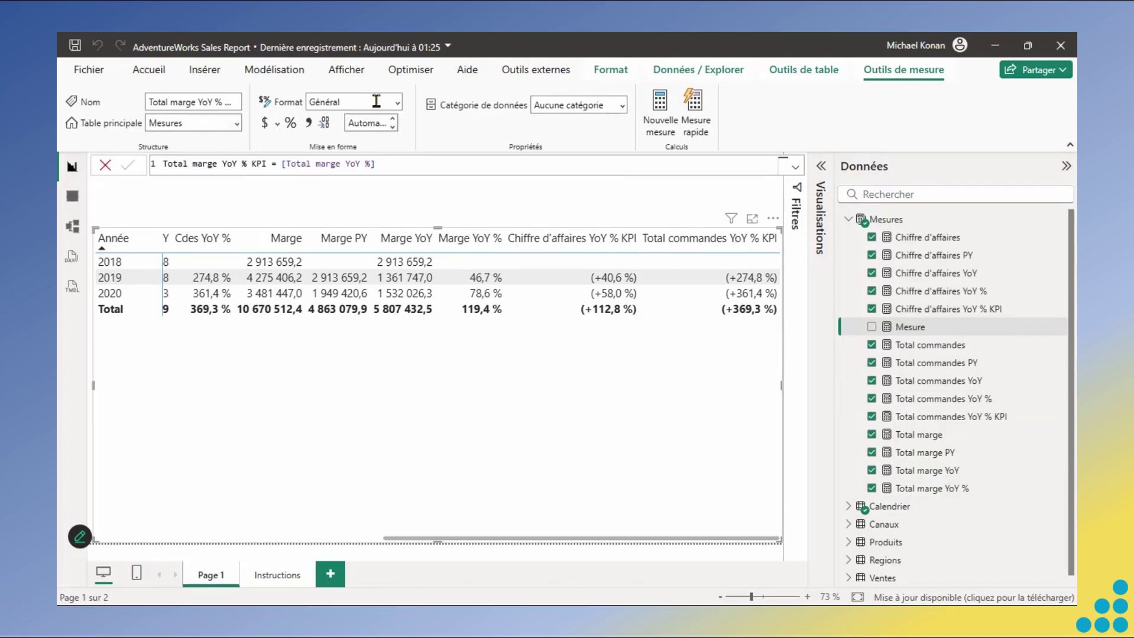
- Give Total marge YoY % KPI the Dynamique format "(+0.0 %) ; (-0.0 %)" and add it to the matrix
left_click(397, 107)
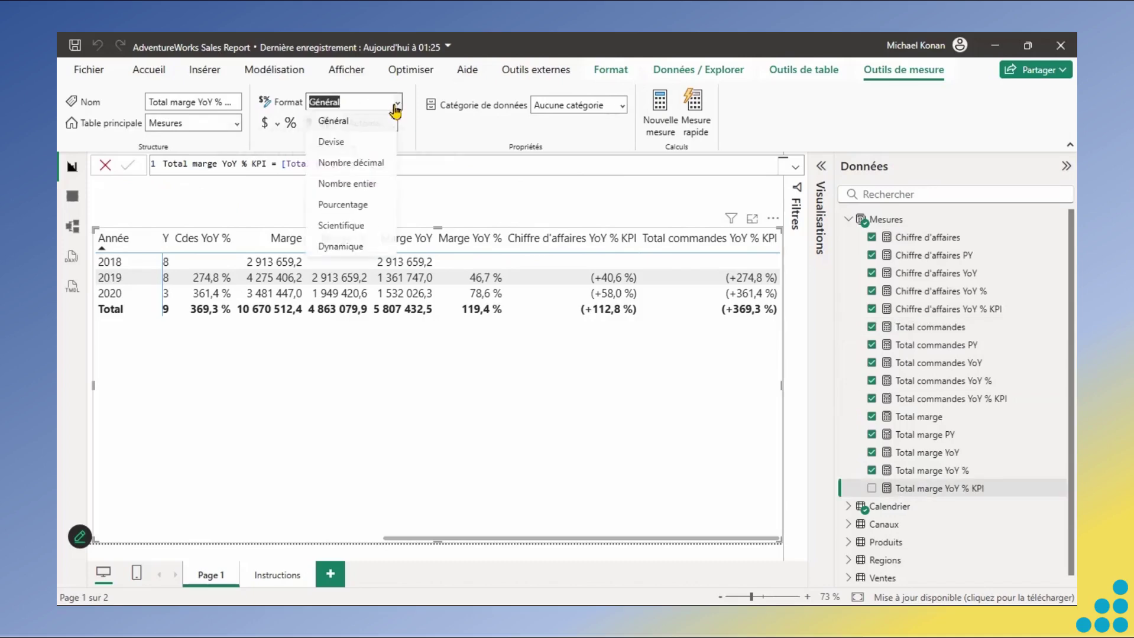
left_click(353, 249)
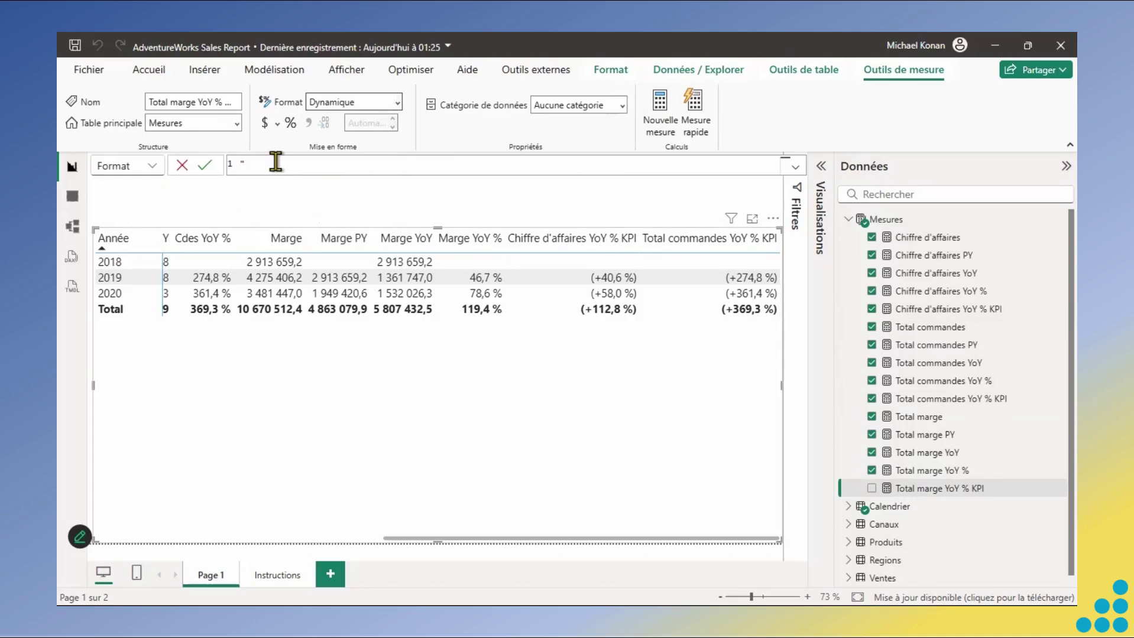
type("\"(+0.0 %) ; (-0.0 %)\"")
left_click(205, 166)
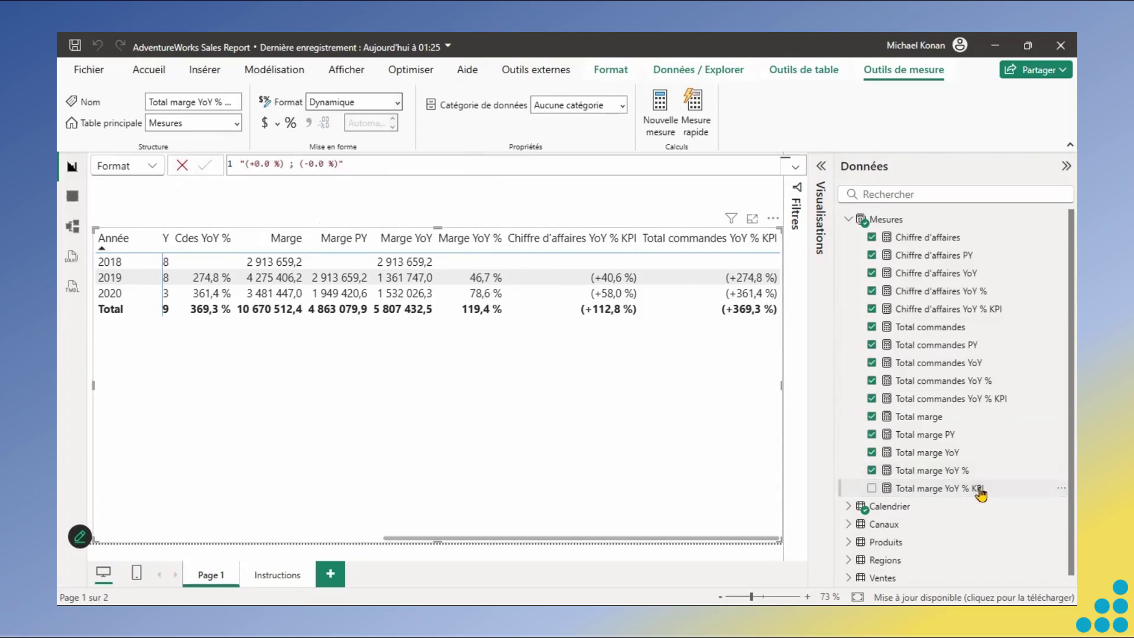
left_click(872, 489)
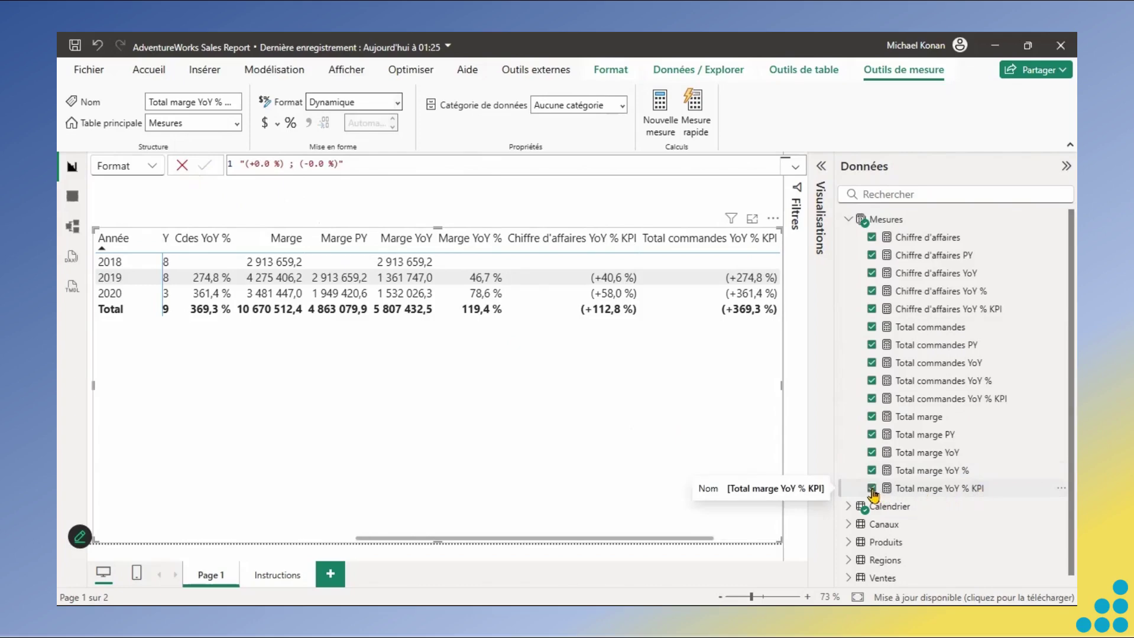
left_click_drag(709, 539, 783, 542)
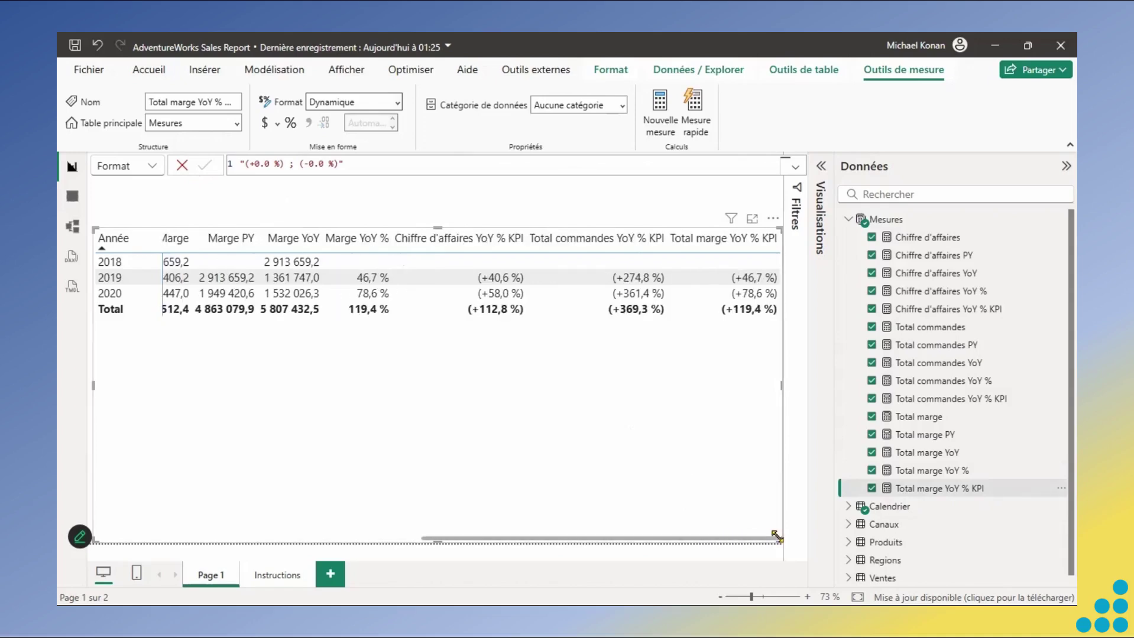
- Remove the base and PY values for CA, Cdes and Marge from the matrix, keeping only the YoY, YoY % and KPI fields
left_click(820, 177)
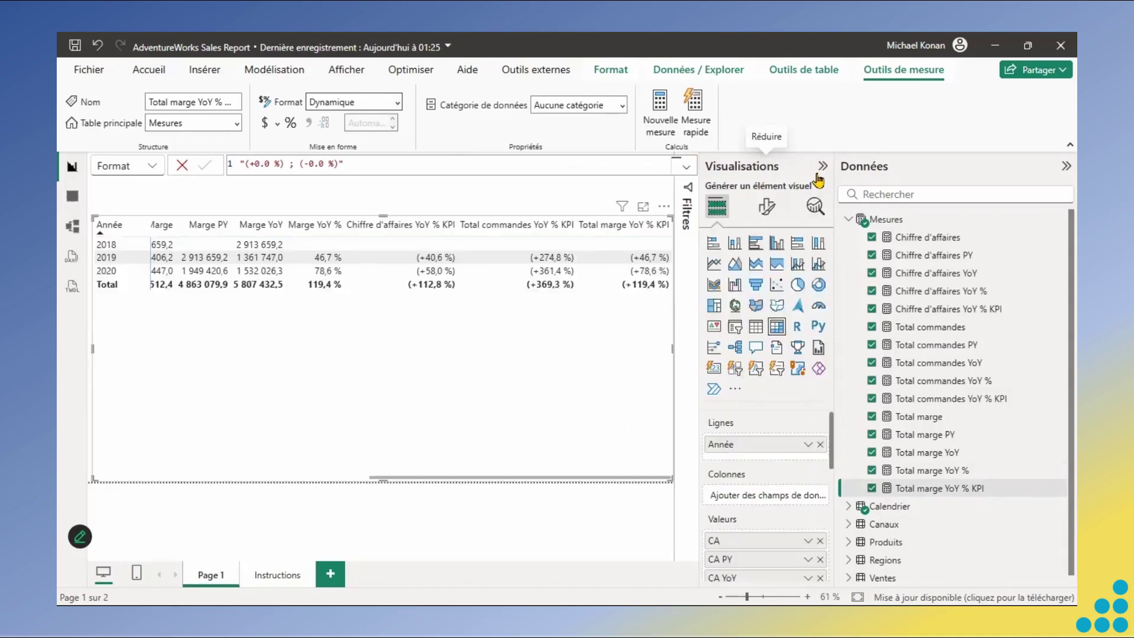
left_click_drag(833, 440, 834, 464)
left_click(820, 471)
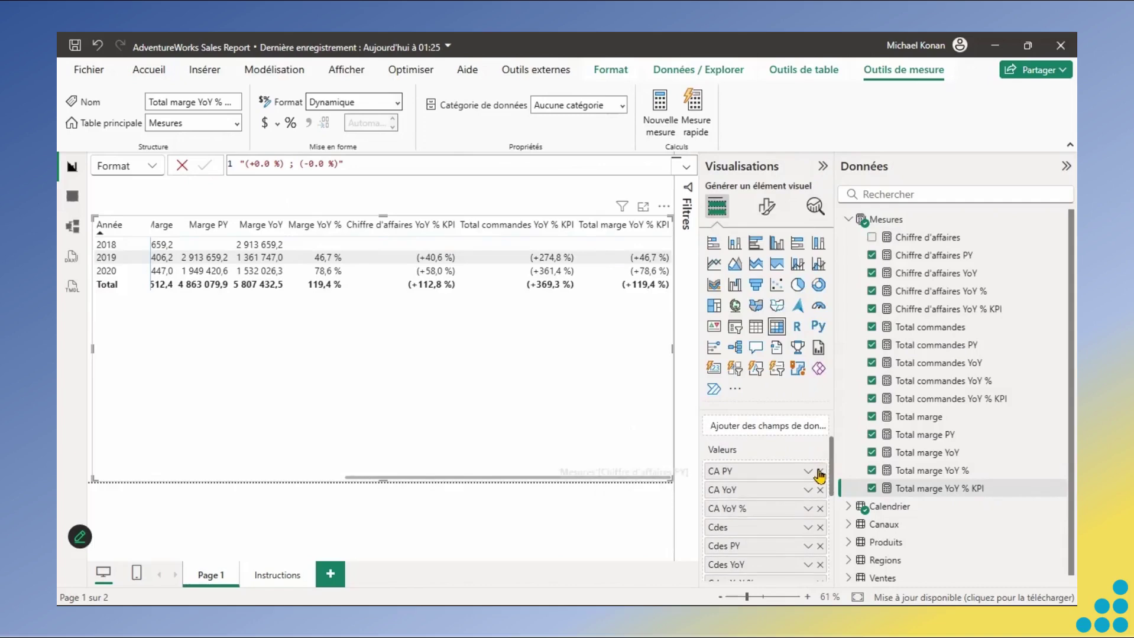
left_click(820, 472)
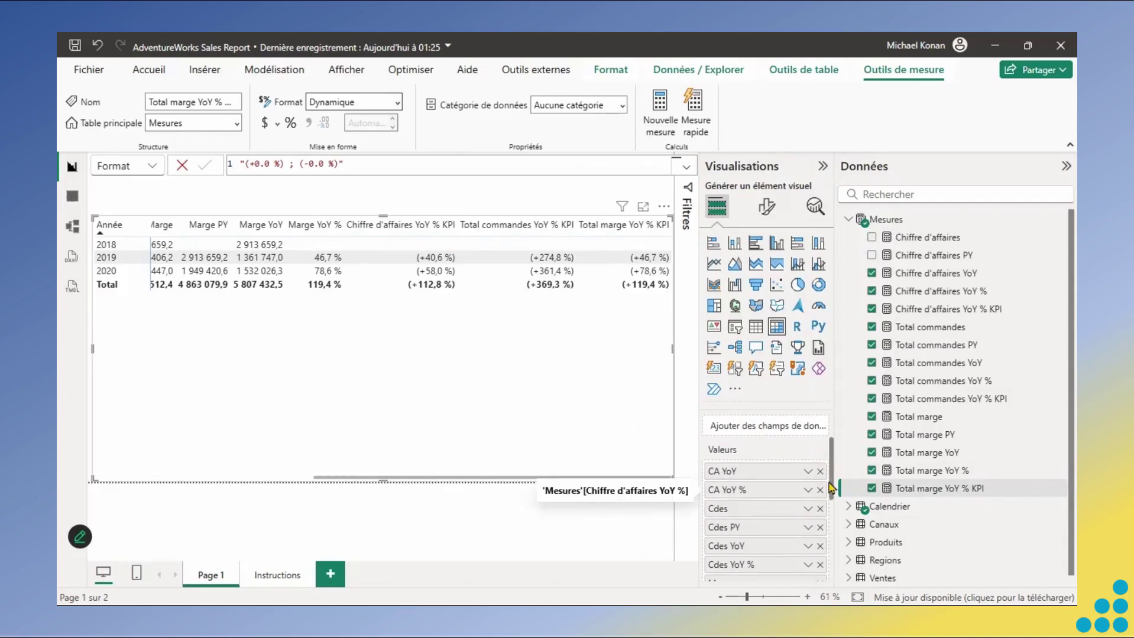
scroll(820, 473, "down", 1)
left_click(820, 465)
left_click(820, 465)
left_click(821, 502)
left_click(820, 502)
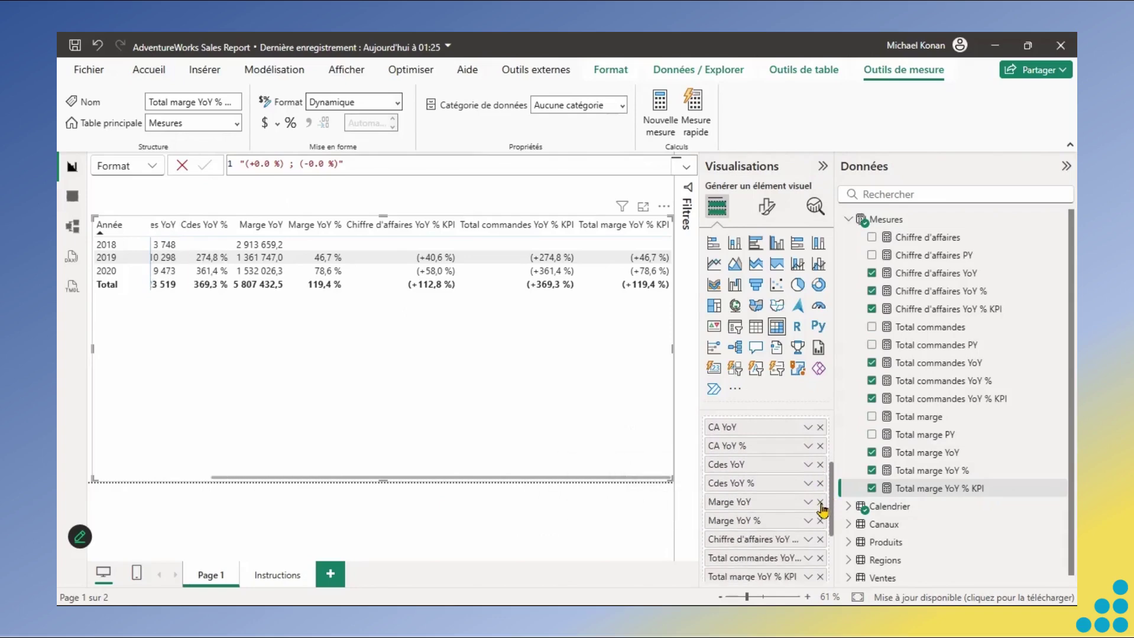
- Rename the Chiffre d'affaires YoY % KPI value in the matrix as CA YoY % KPI
double_click(755, 542)
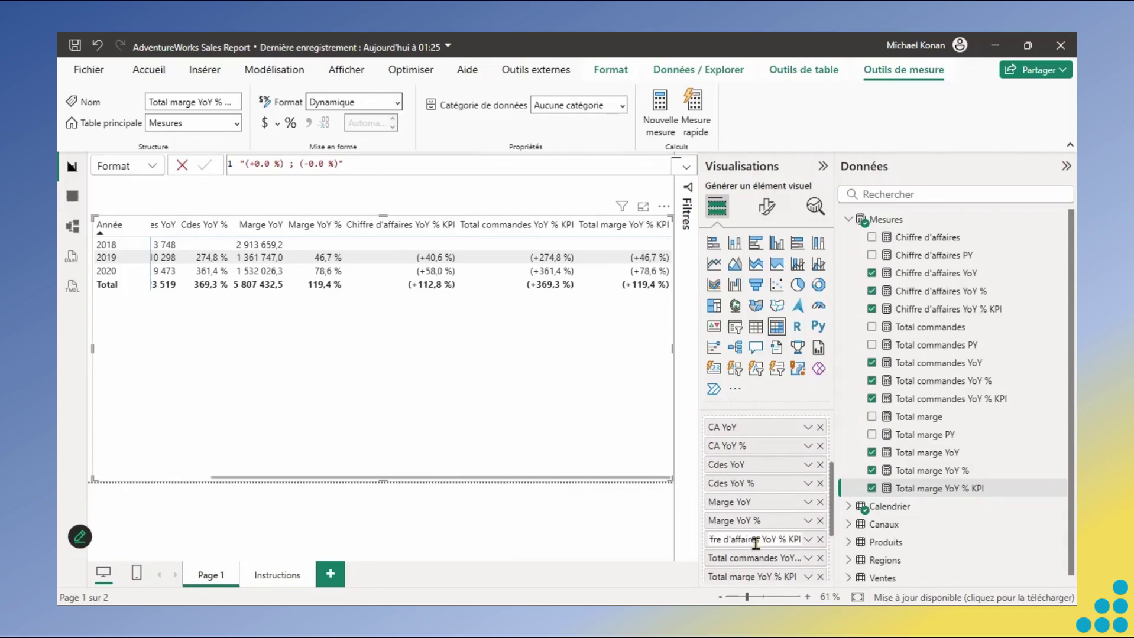
key("Home")
key("Delete")
key("Delete")
key("Delete")
key("Delete")
key("Delete")
key("Delete")
key("Delete")
key("Delete")
key("Delete")
key("Delete")
key("Delete")
key("Delete")
key("Delete")
key("Delete")
key("Delete")
key("Delete")
key("Delete")
key("Delete")
type("CA")
key("Return")
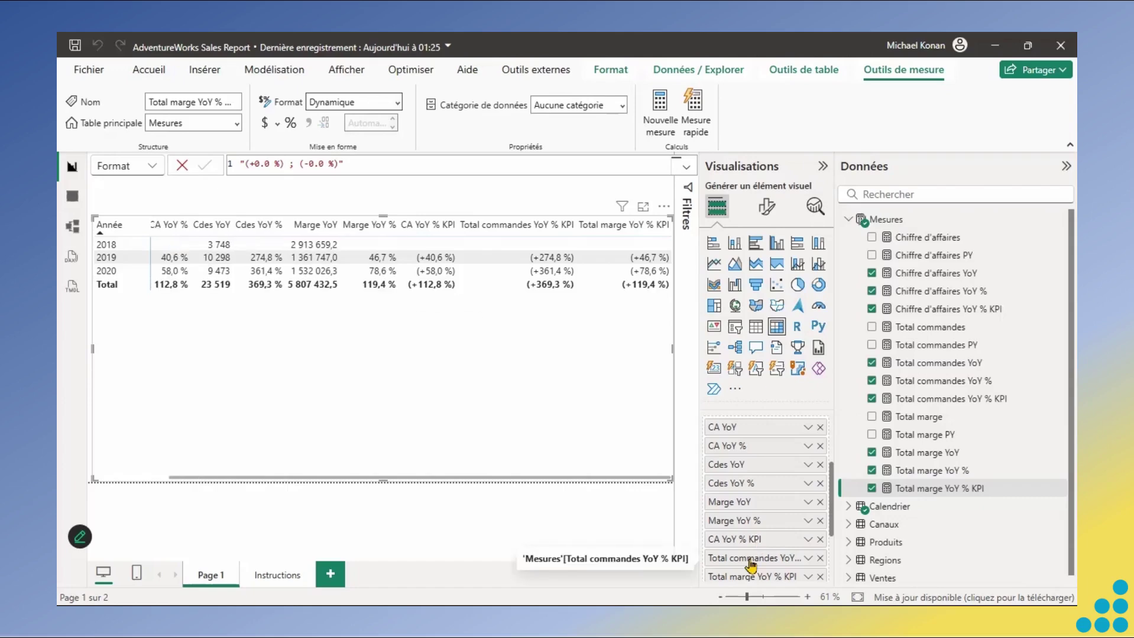
- Rename the Total commandes YoY % KPI value in the matrix as Cdes YoY % KPI
double_click(754, 558)
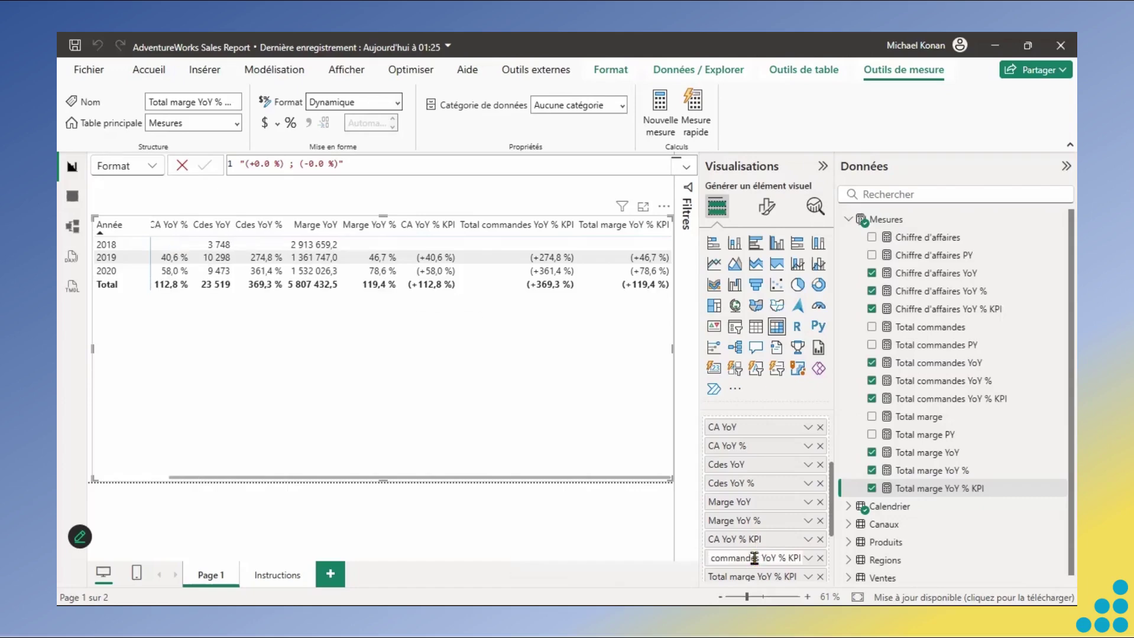
key("Home")
key("Delete")
key("Delete")
key("Delete")
key("Delete")
key("Delete")
key("Delete")
key("Delete")
key("Delete")
key("Delete")
key("Delete")
key("Delete")
key("Delete")
key("Delete")
key("Delete")
key("Delete")
type("Cdes")
key("Return")
- Rename the Total marge YoY % KPI value in the matrix as Marge YoY % KPI
scroll(832, 526, "down", 3)
double_click(738, 523)
key("Home")
key("Delete")
key("Delete")
key("Delete")
key("Delete")
key("Delete")
key("Delete")
key("Delete")
key("Delete")
key("Delete")
key("Delete")
key("Delete")
type("Marge")
key("Return")
- Reorder the matrix values so CA YoY % KPI follows CA YoY % and Cdes YoY % KPI follows Cdes YoY %
scroll(827, 532, "up", 3)
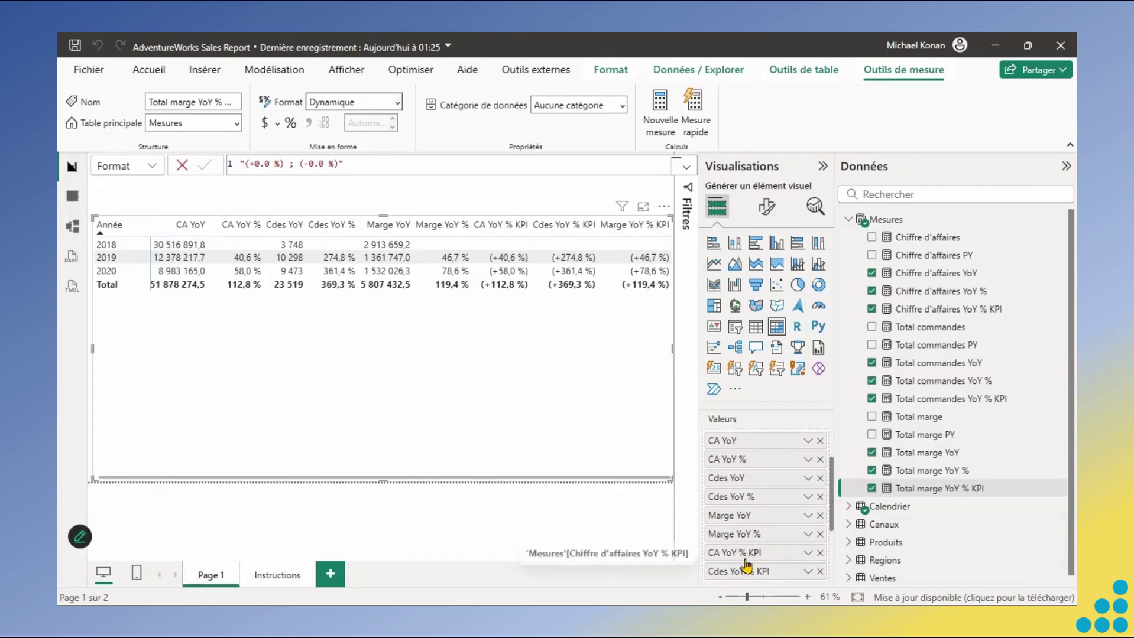
left_click_drag(740, 555, 733, 480)
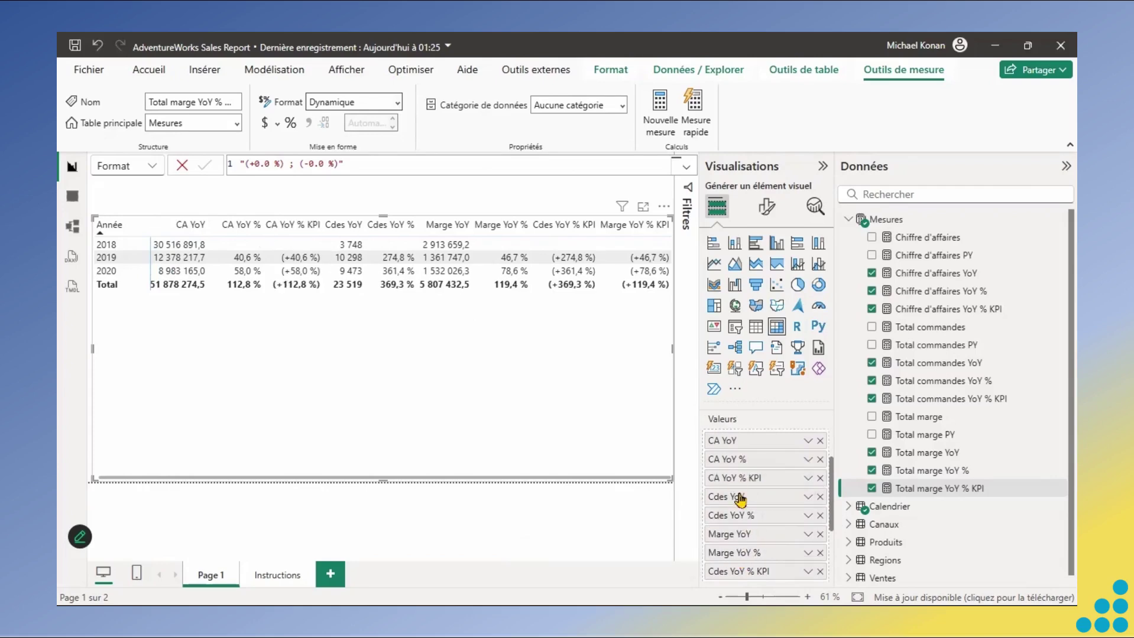
left_click_drag(755, 576, 742, 530)
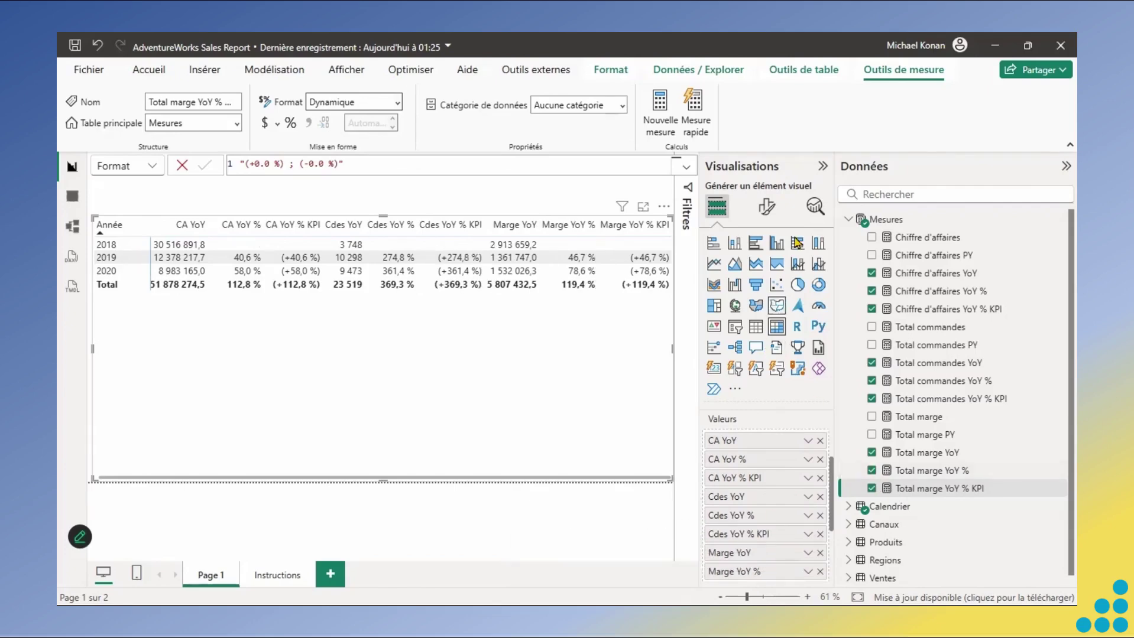
- Collapse the visualization settings and narrow the matrix's Année column so all measure columns fit
left_click(822, 168)
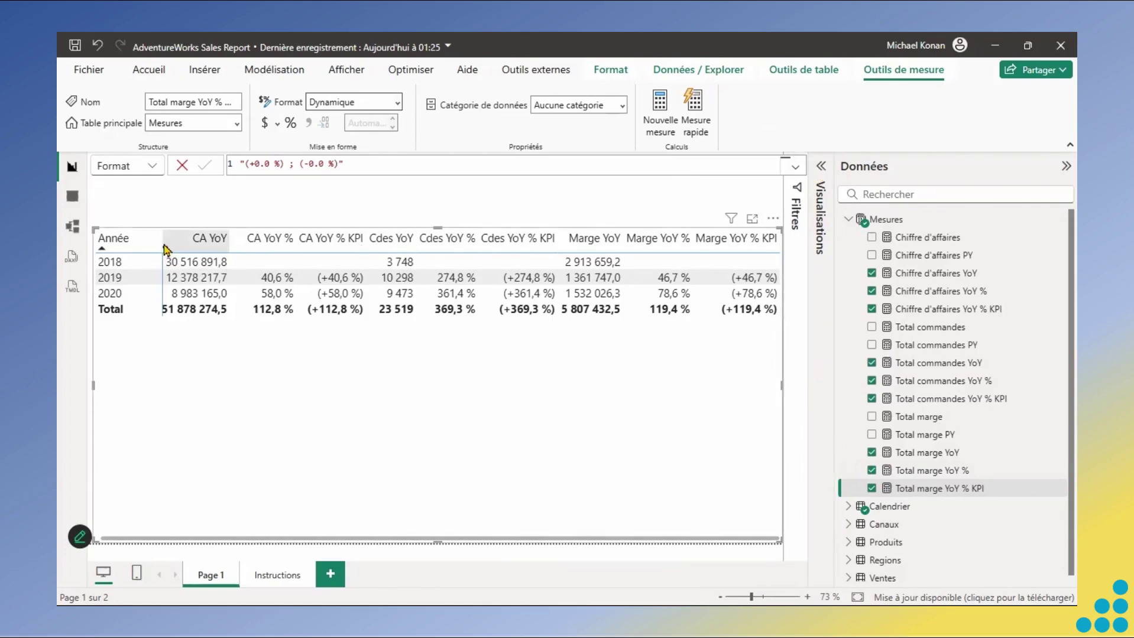
left_click_drag(164, 248, 150, 245)
left_click_drag(220, 240, 227, 240)
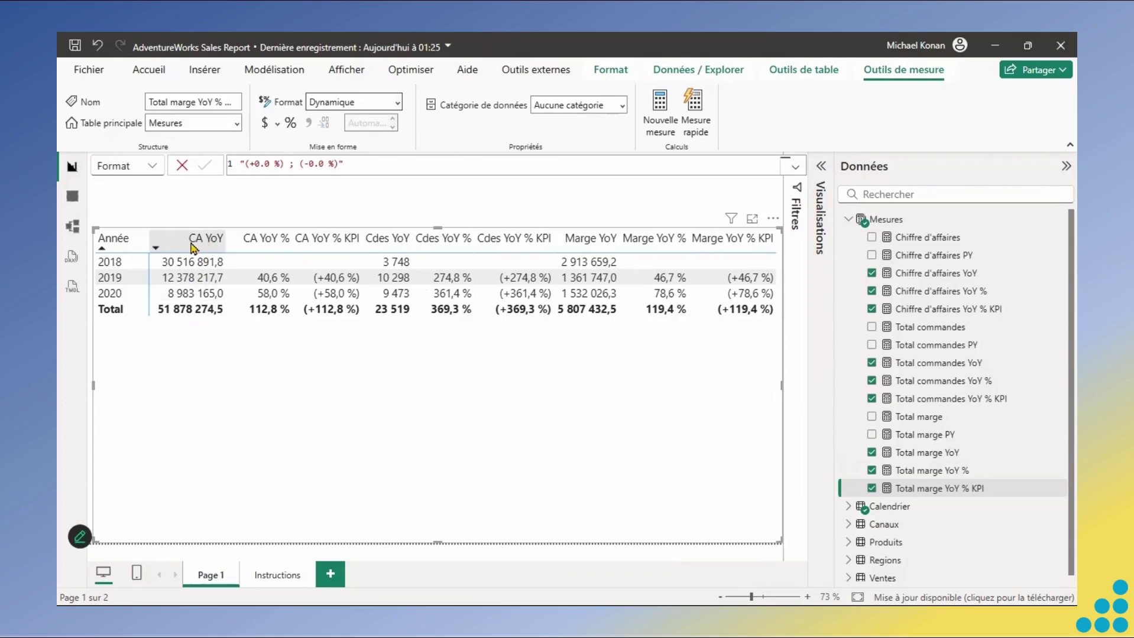
left_click(201, 262)
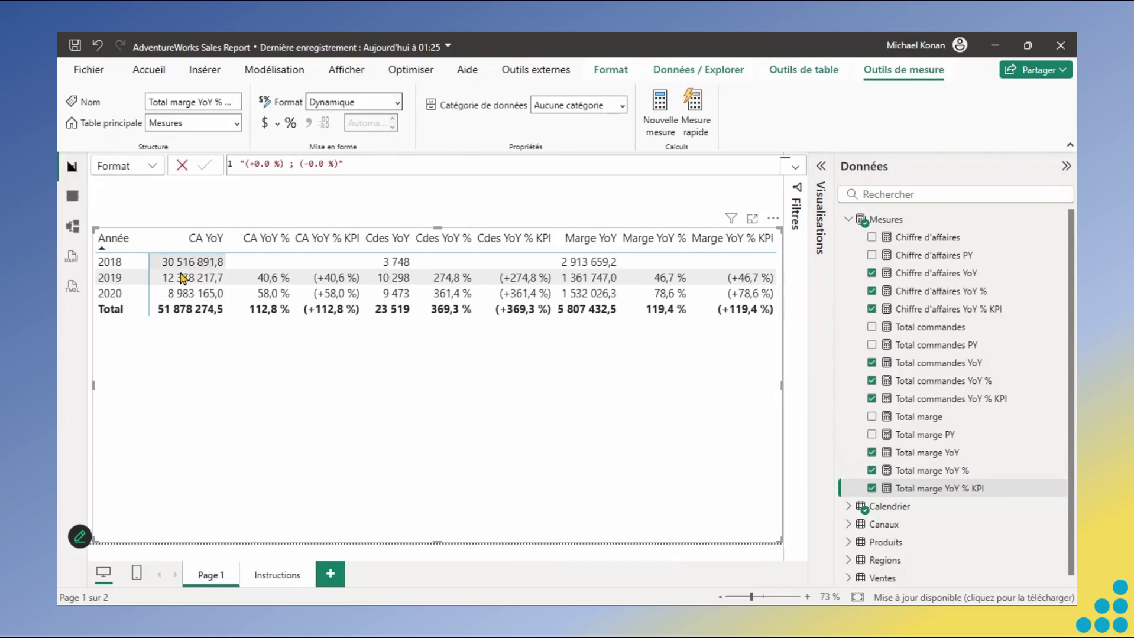